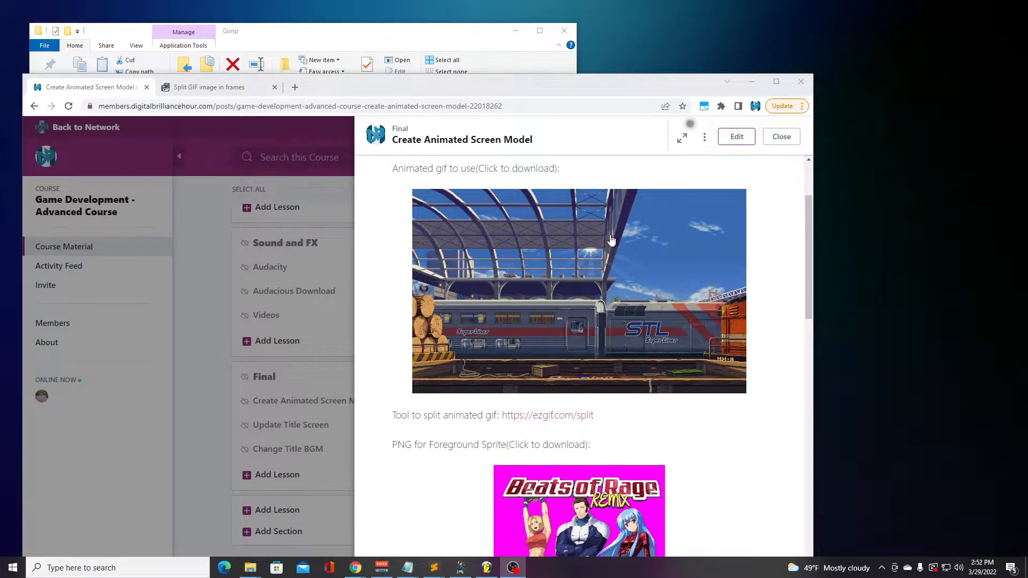
# Upload the train station animation vJ0RbZt.gif from the Downloads folder to the ezgif GIF frame splitter
pyautogui.scroll(-2, 677, 263)
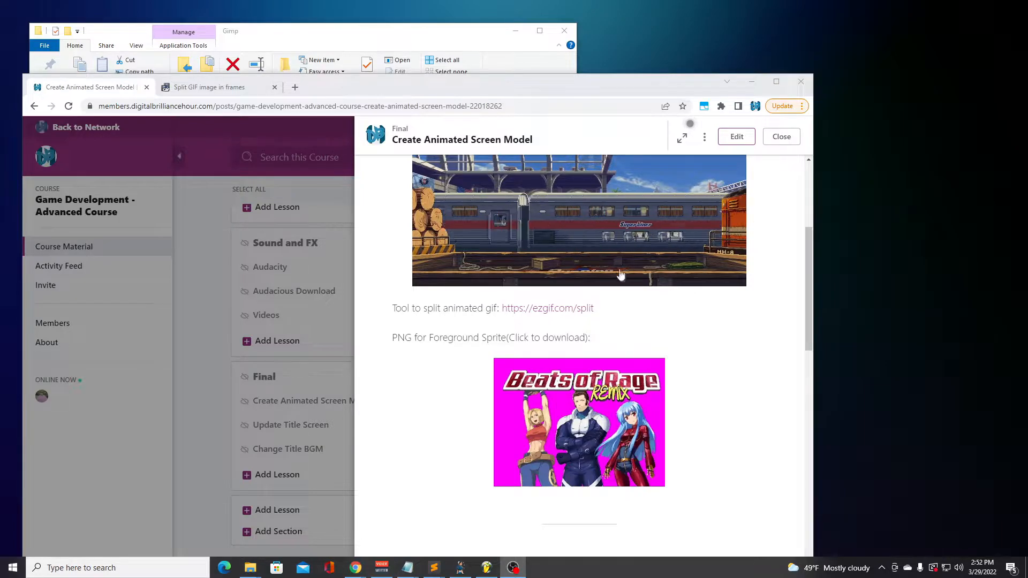
pyautogui.scroll(2, 579, 350)
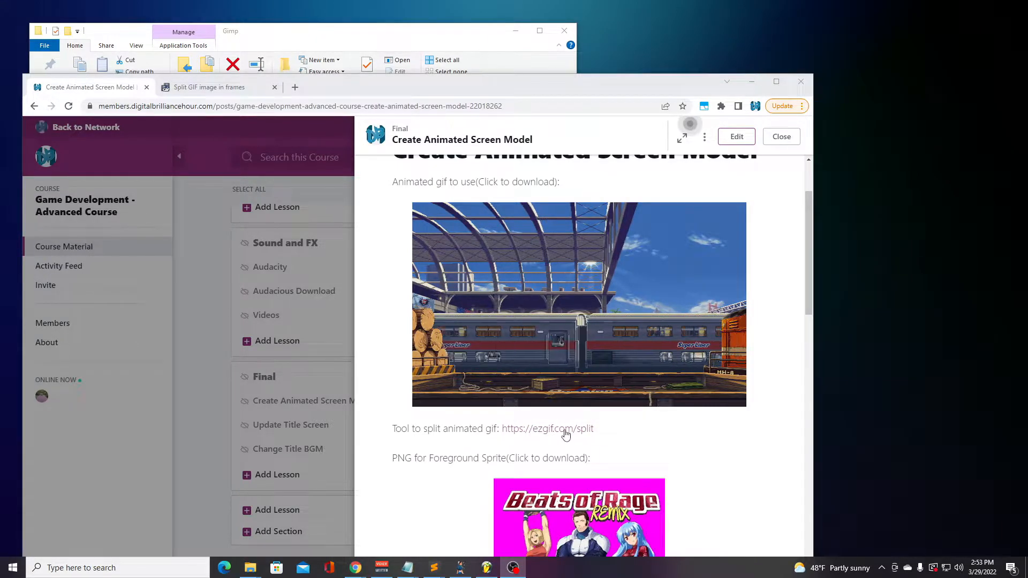
pyautogui.click(231, 90)
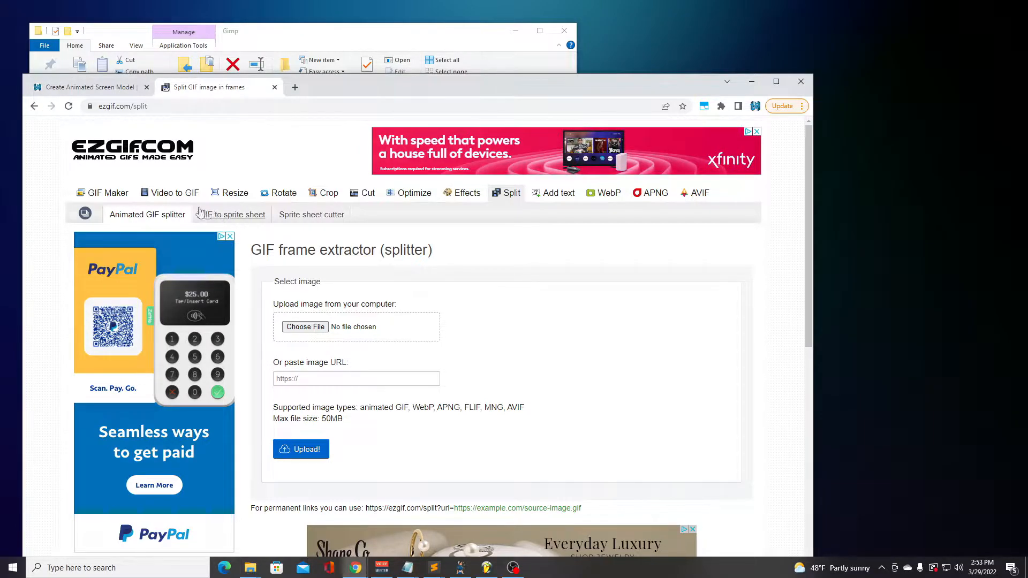
pyautogui.click(314, 328)
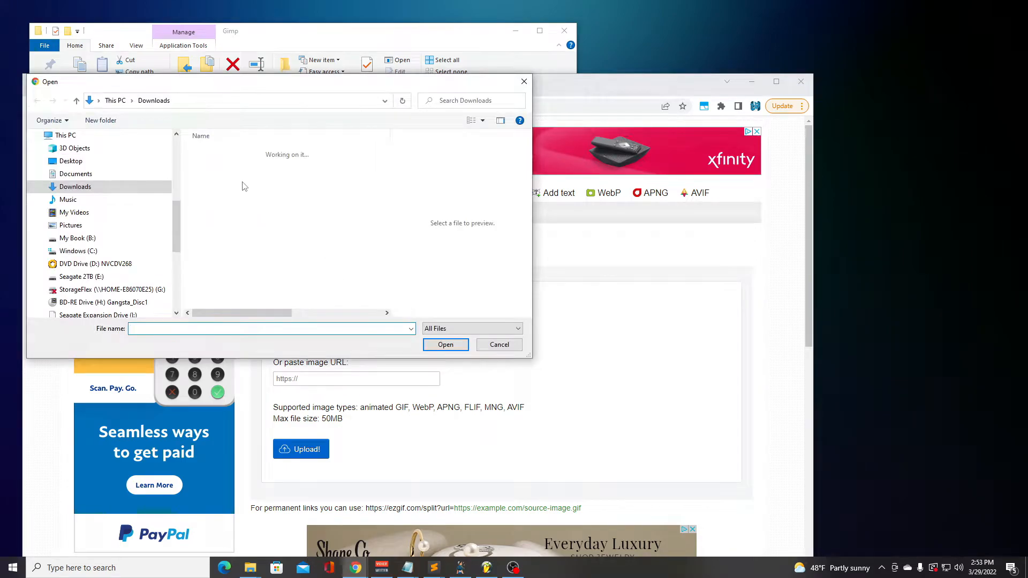
pyautogui.click(214, 268)
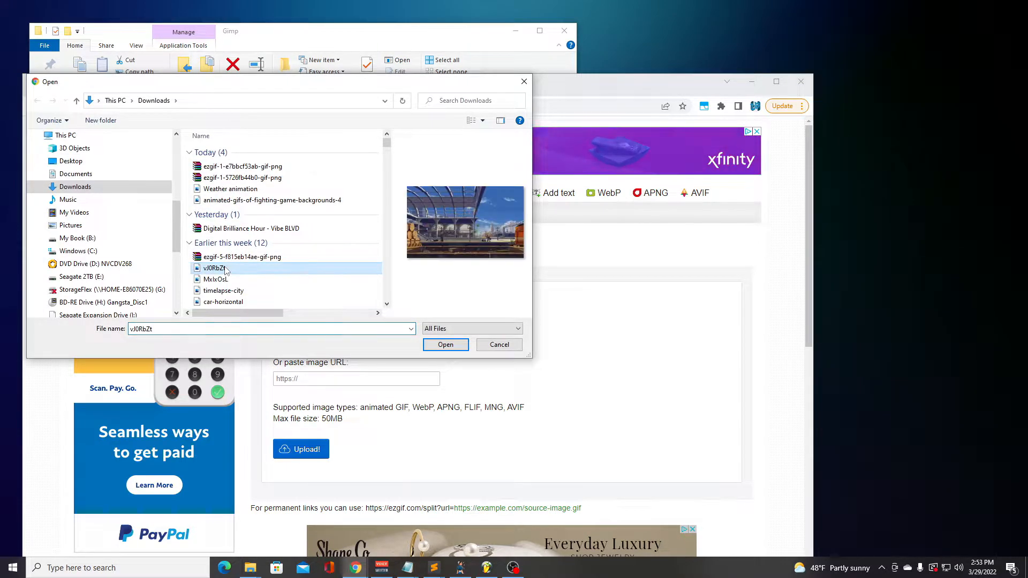
pyautogui.click(445, 345)
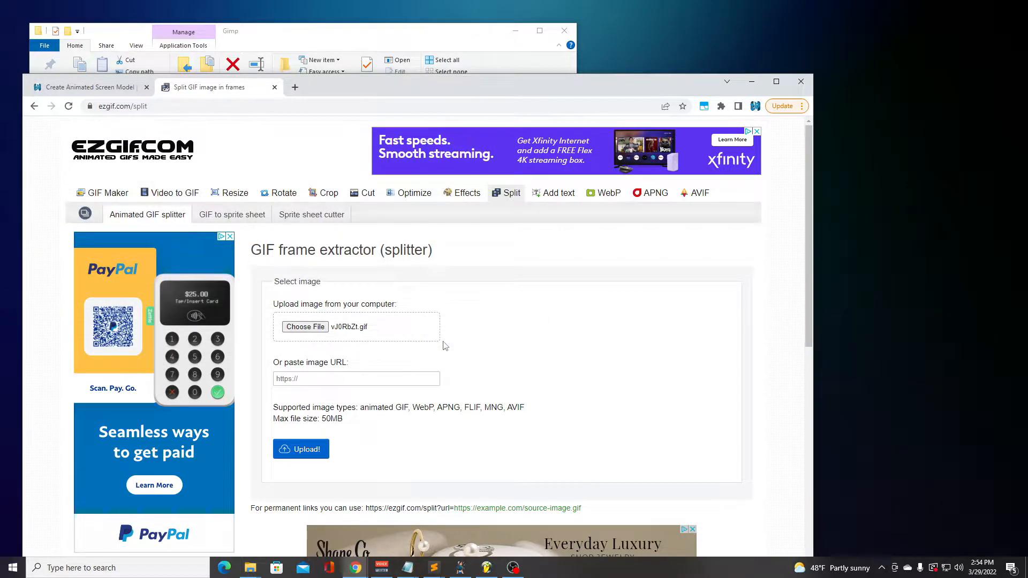
pyautogui.click(309, 451)
pyautogui.click(313, 452)
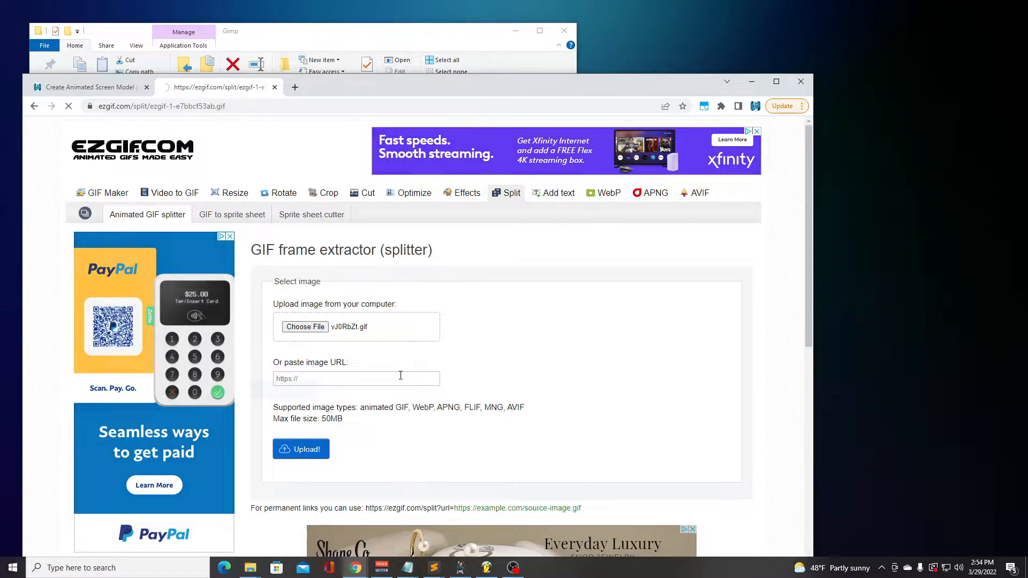
# Split the uploaded GIF into frames with the output images in PNG format
pyautogui.scroll(-2, 446, 356)
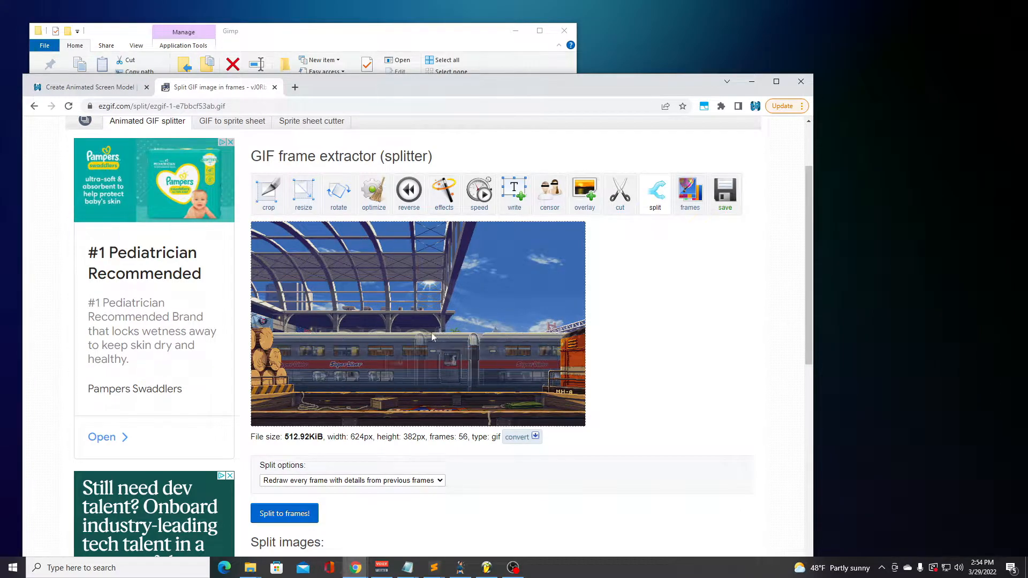
pyautogui.click(440, 480)
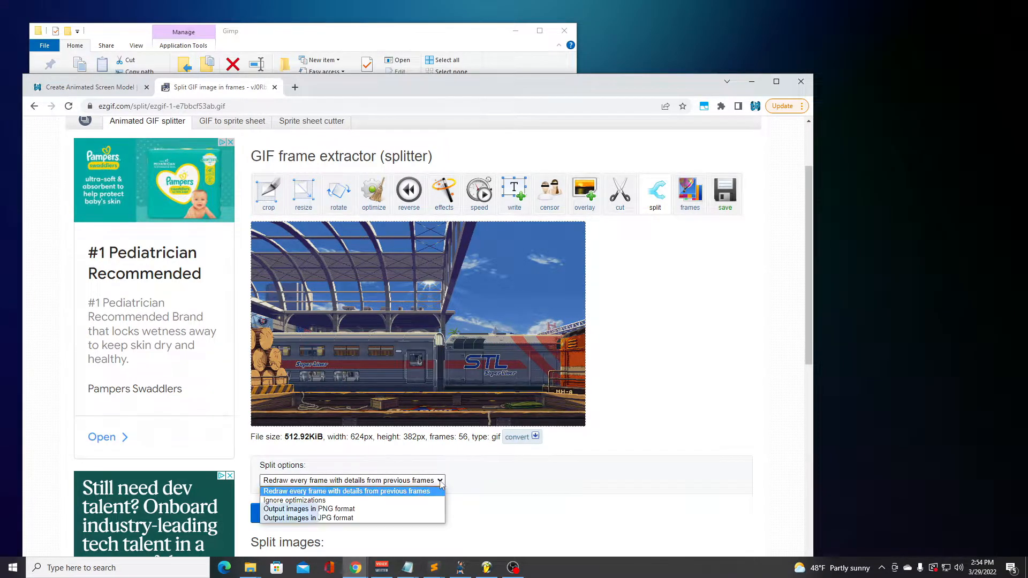
pyautogui.click(351, 509)
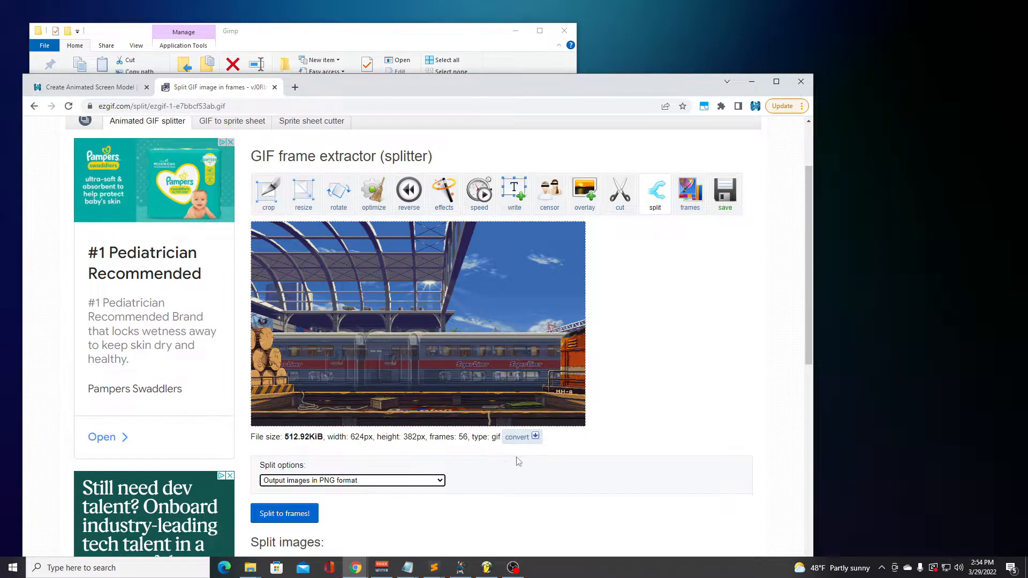
pyautogui.click(295, 514)
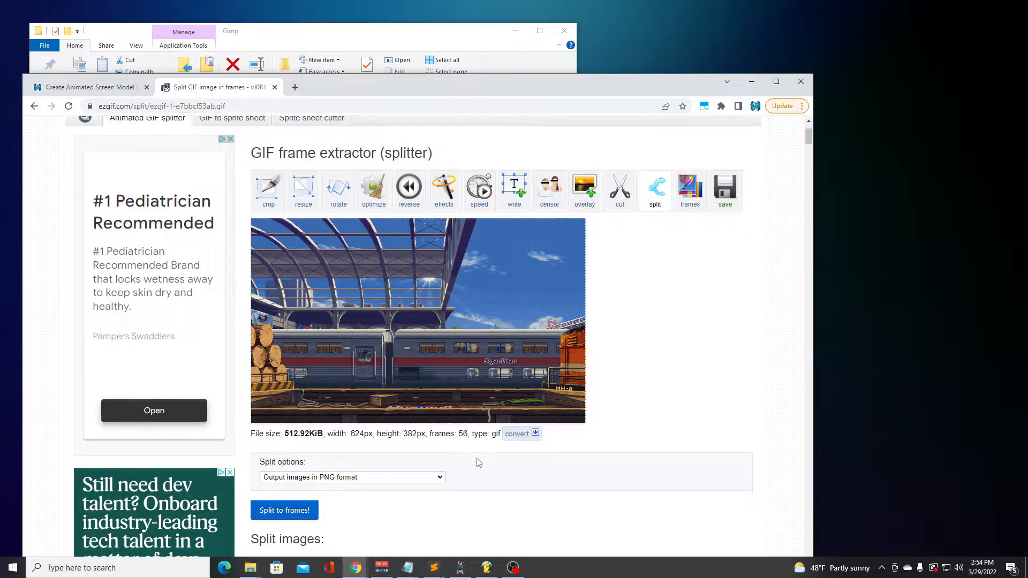
# Look through the split images and the options for saving them below the source animation
pyautogui.scroll(-9, 477, 459)
pyautogui.scroll(4, 624, 396)
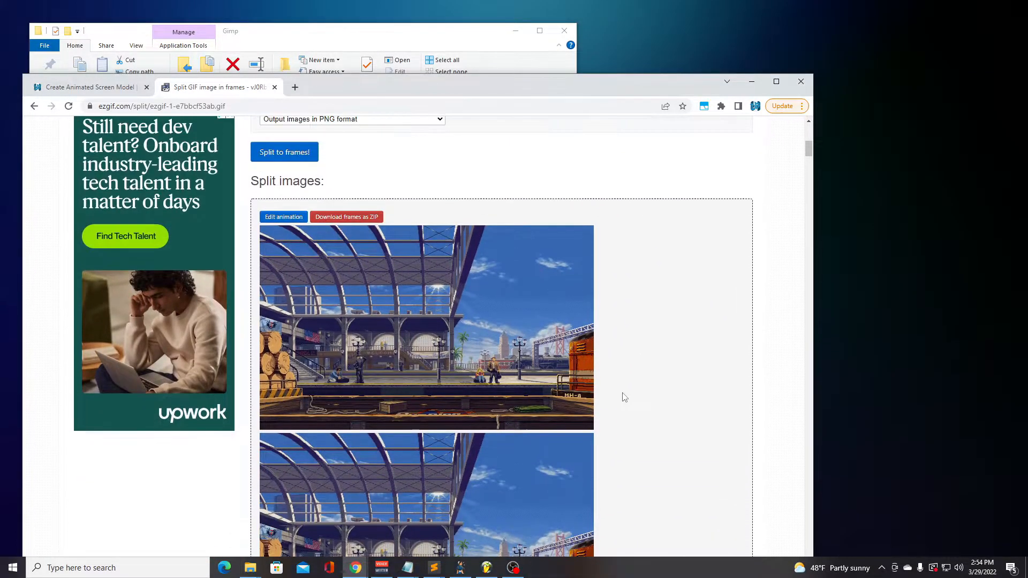
pyautogui.scroll(-3, 627, 351)
pyautogui.scroll(3, 627, 351)
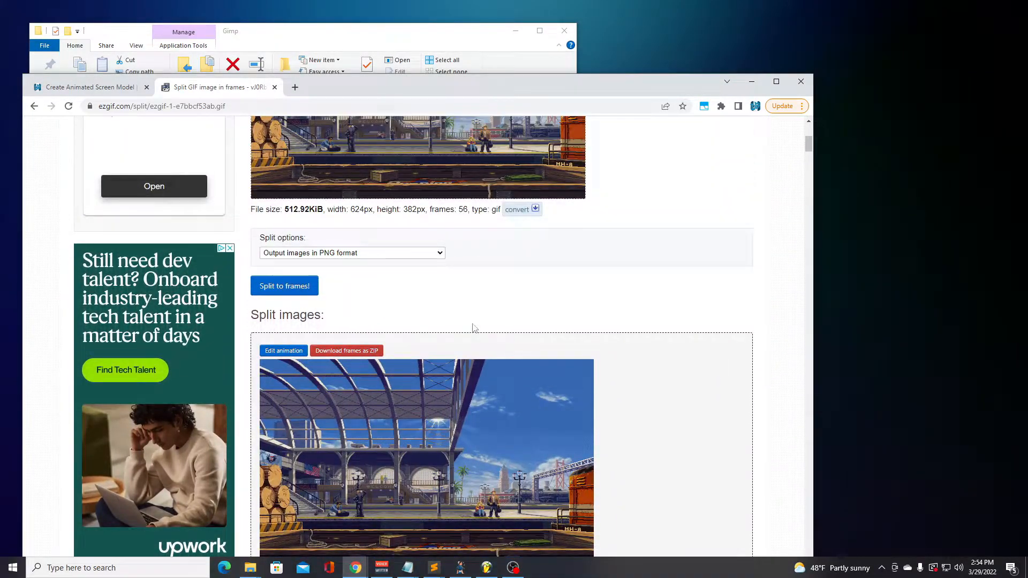
pyautogui.scroll(-1, 461, 320)
pyautogui.scroll(1, 346, 311)
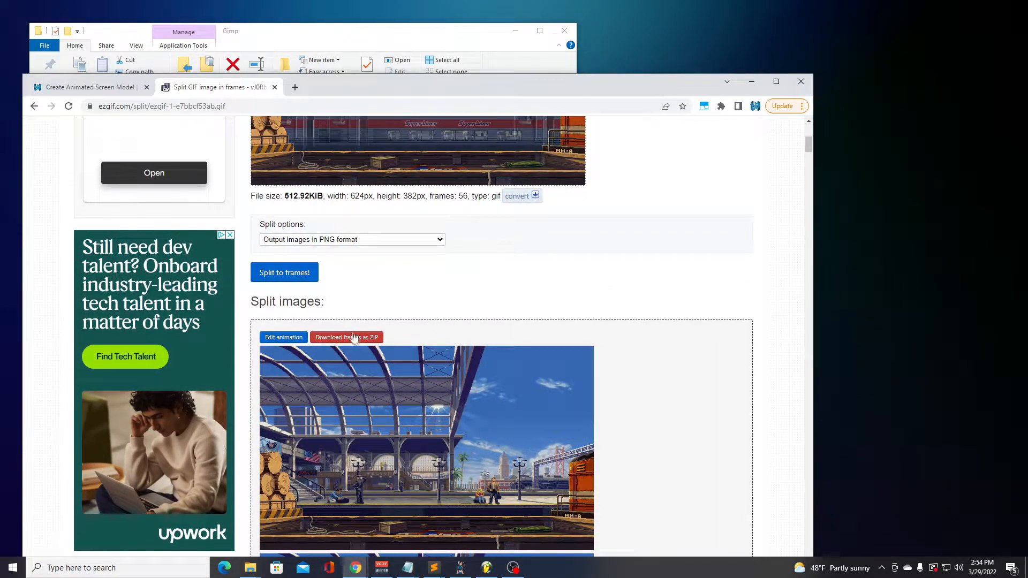
pyautogui.scroll(-5, 477, 372)
pyautogui.moveTo(809, 166); pyautogui.dragTo(808, 143)
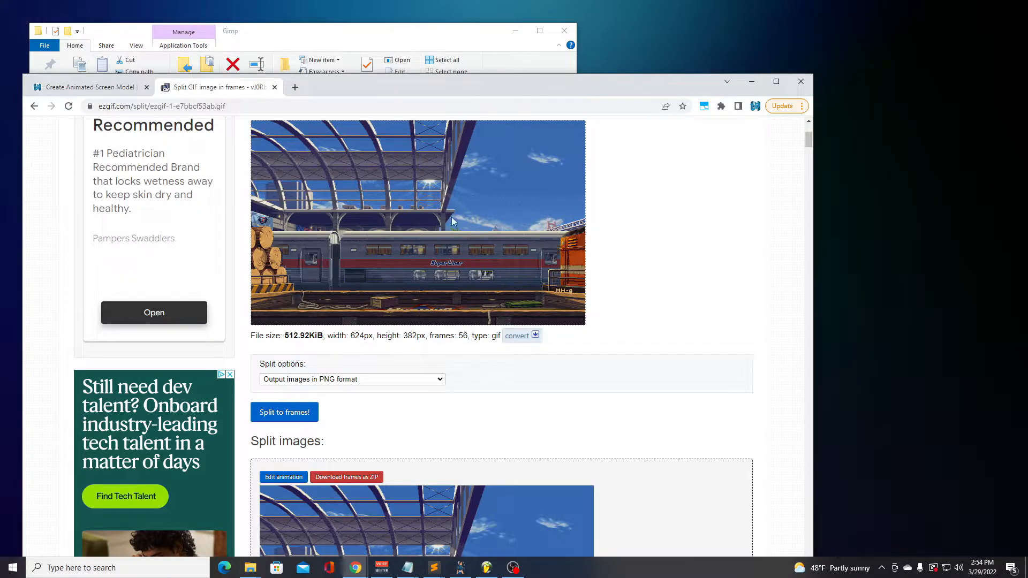
pyautogui.scroll(-5, 464, 301)
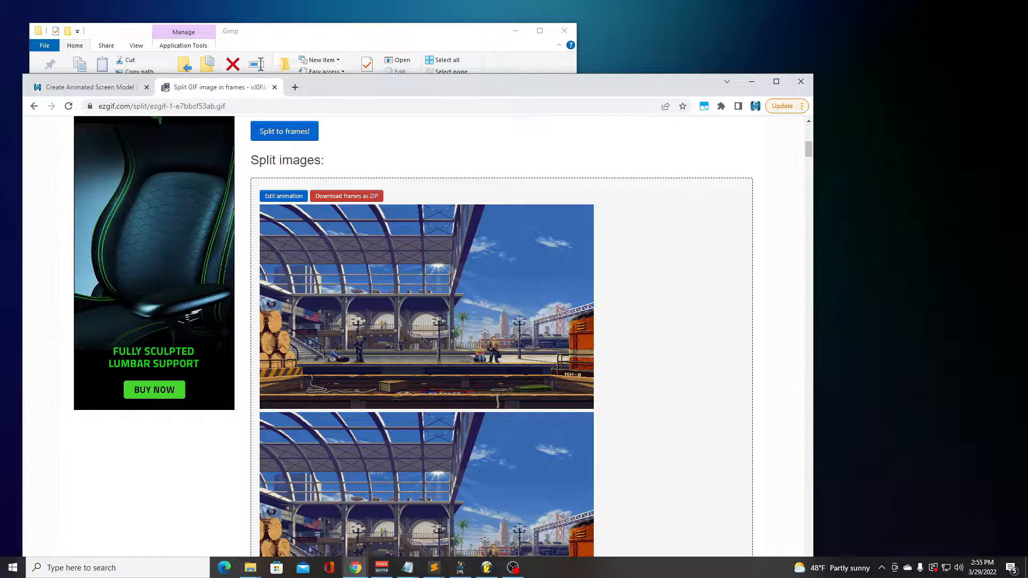
# Bring the ezgif-1-e7bbcf53ab-gif-png folder window into view and preview the extracted frames 01 through 15 one by one
pyautogui.moveTo(1027, 204); pyautogui.dragTo(509, 161)
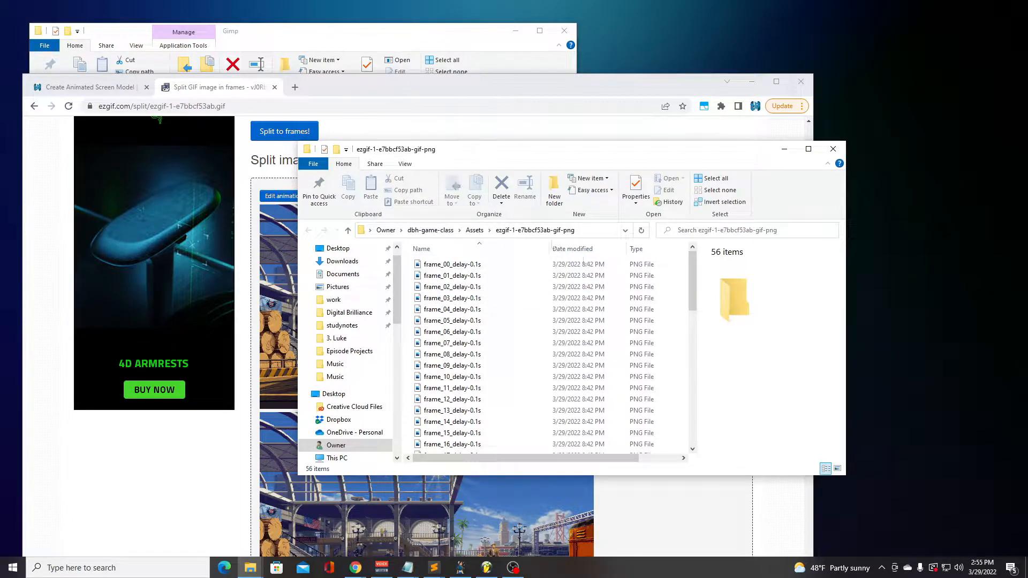
pyautogui.click(473, 277)
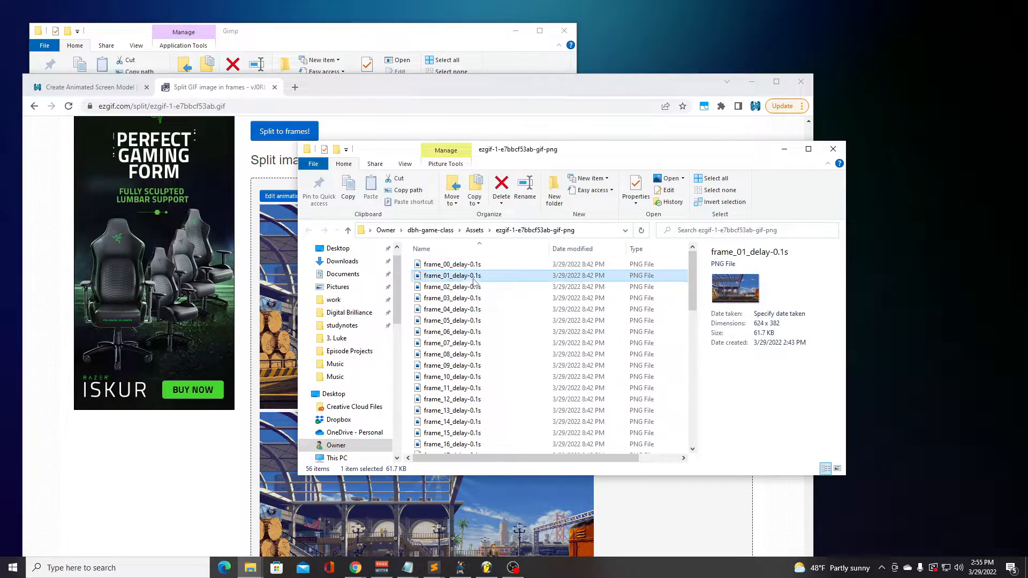
pyautogui.press('Down')
pyautogui.press('Down')
pyautogui.press('Down')
pyautogui.press('Down')
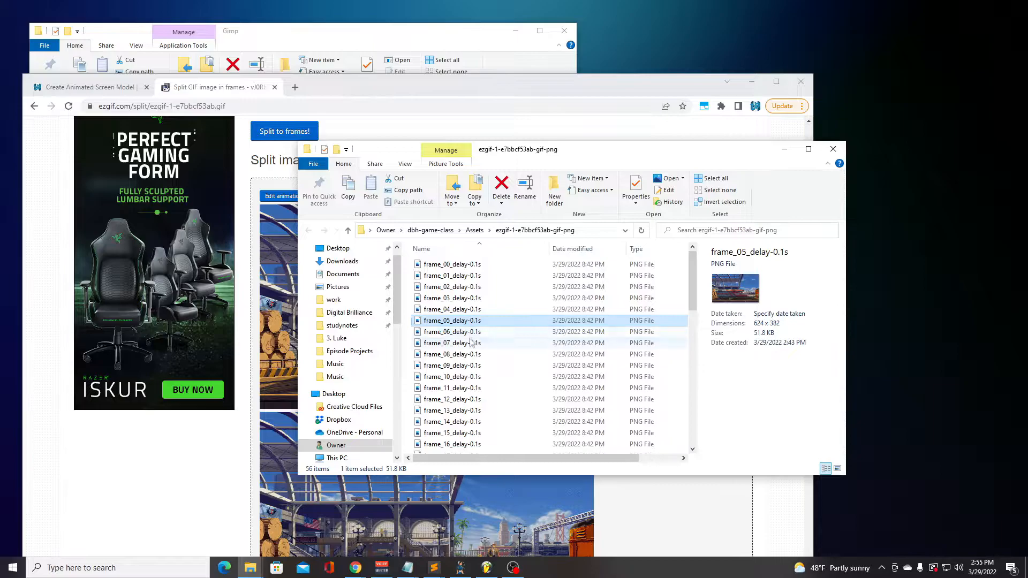
pyautogui.press('Down')
pyautogui.press('Down')
pyautogui.press('Down')
pyautogui.press('Down')
pyautogui.press('Down')
pyautogui.press('Down')
pyautogui.press('Down')
pyautogui.press('Down')
pyautogui.press('Down')
pyautogui.press('Down')
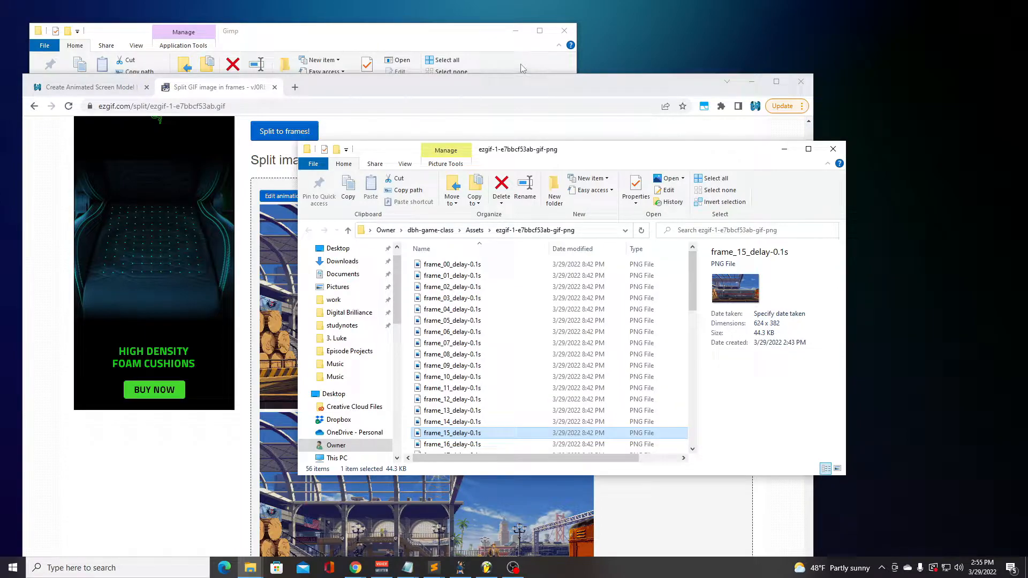
# Launch GIMP from the Main Tools\Gimp folder and bring up its dialog for opening an image
pyautogui.click(463, 36)
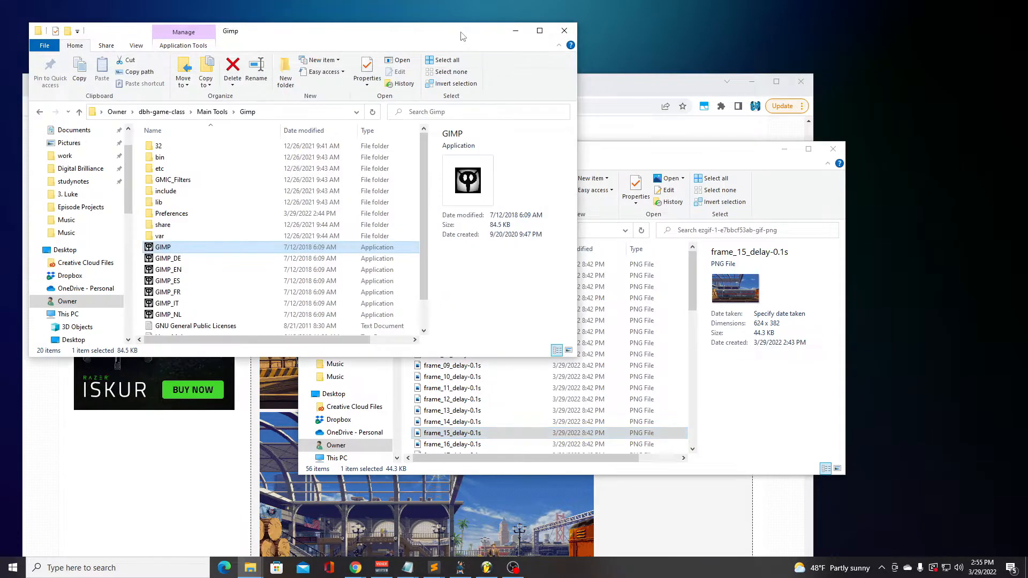
pyautogui.doubleClick(174, 245)
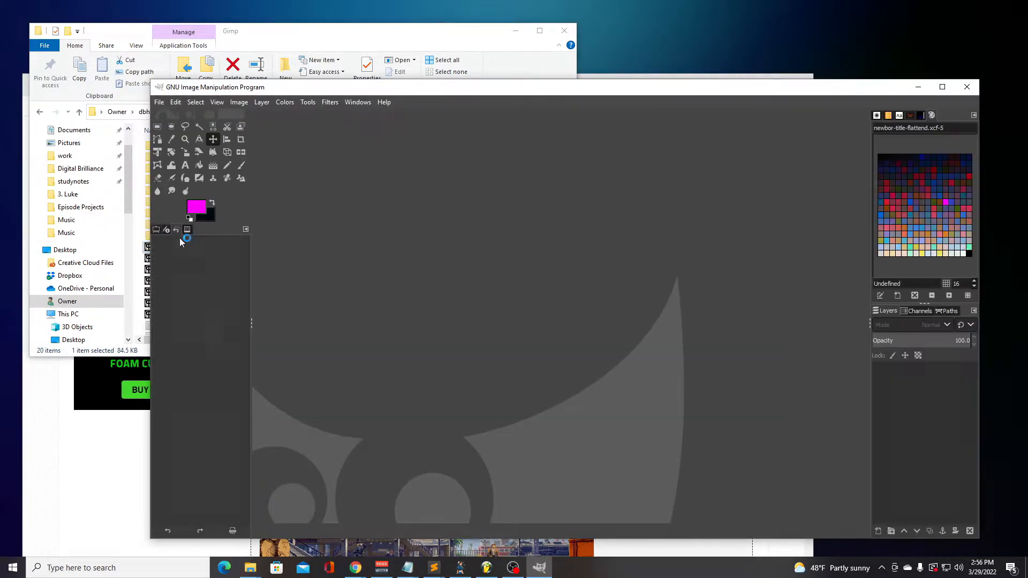
pyautogui.click(159, 102)
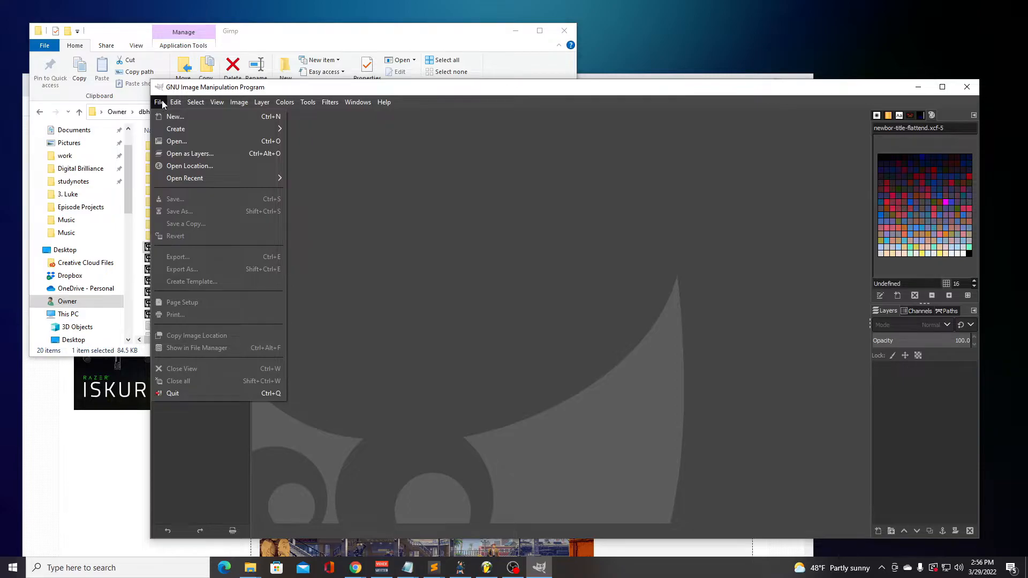
pyautogui.click(177, 142)
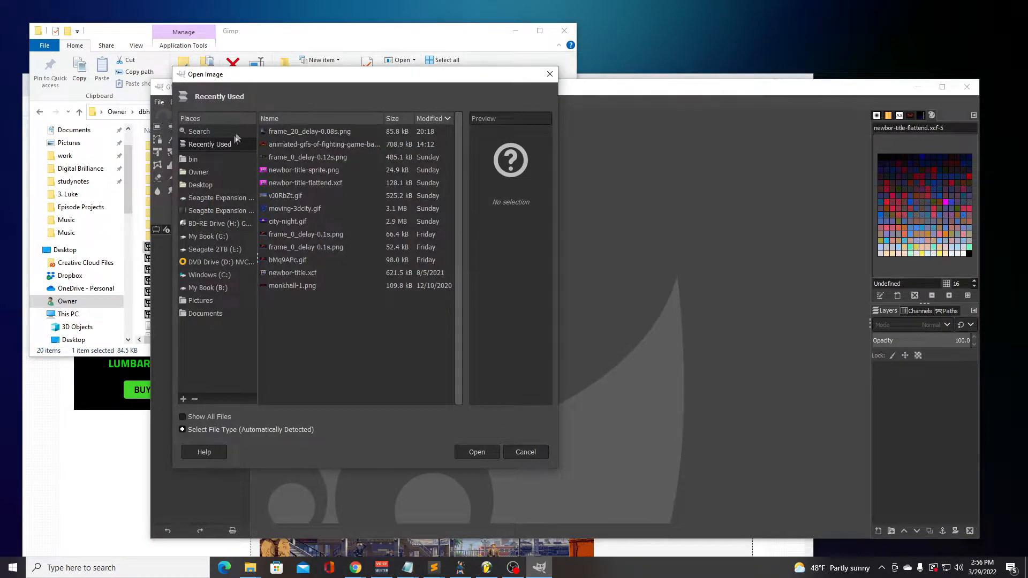
# Browse to the ezgif-1-e7bbcf53ab-gif-png folder inside Owner, dbh-game-class, Assets
pyautogui.click(203, 172)
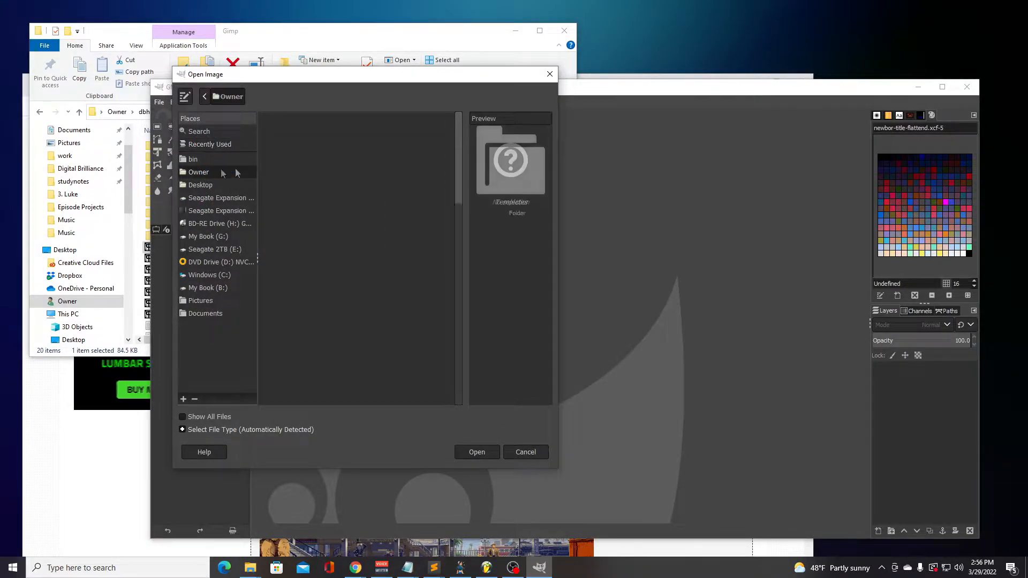
pyautogui.scroll(-10, 331, 257)
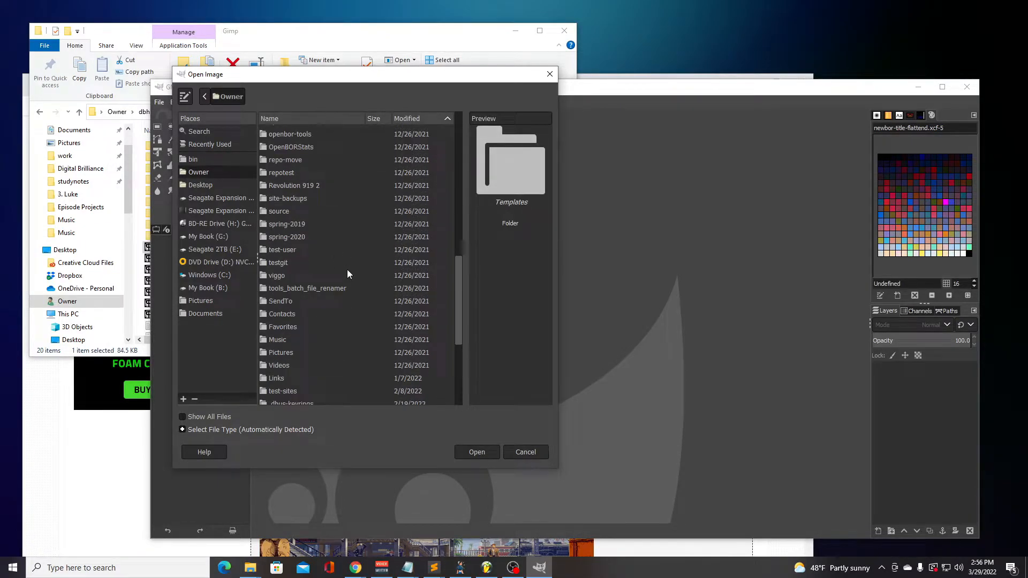
pyautogui.scroll(-5, 348, 270)
pyautogui.click(298, 307)
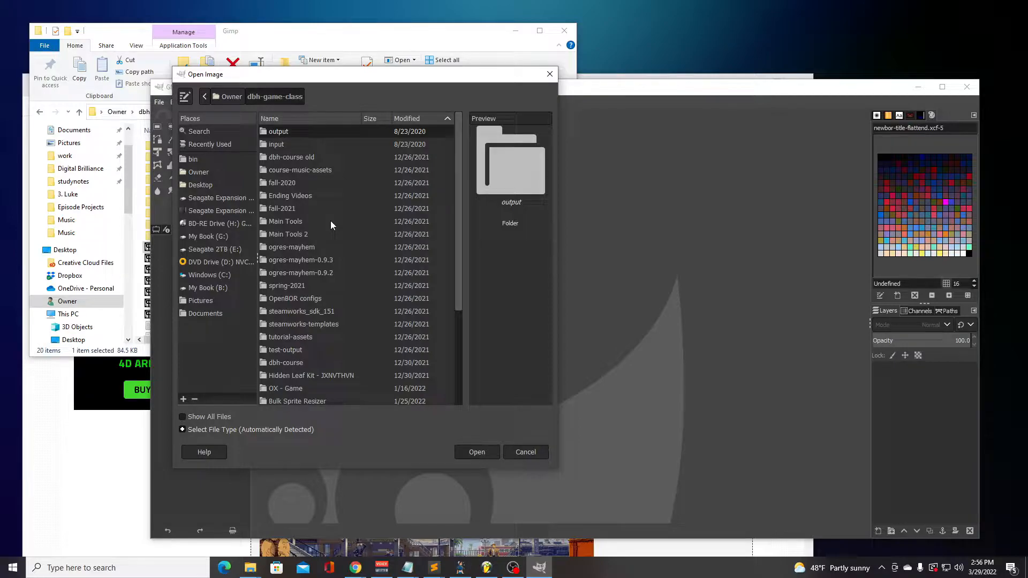
pyautogui.scroll(-1, 328, 215)
pyautogui.scroll(1, 318, 217)
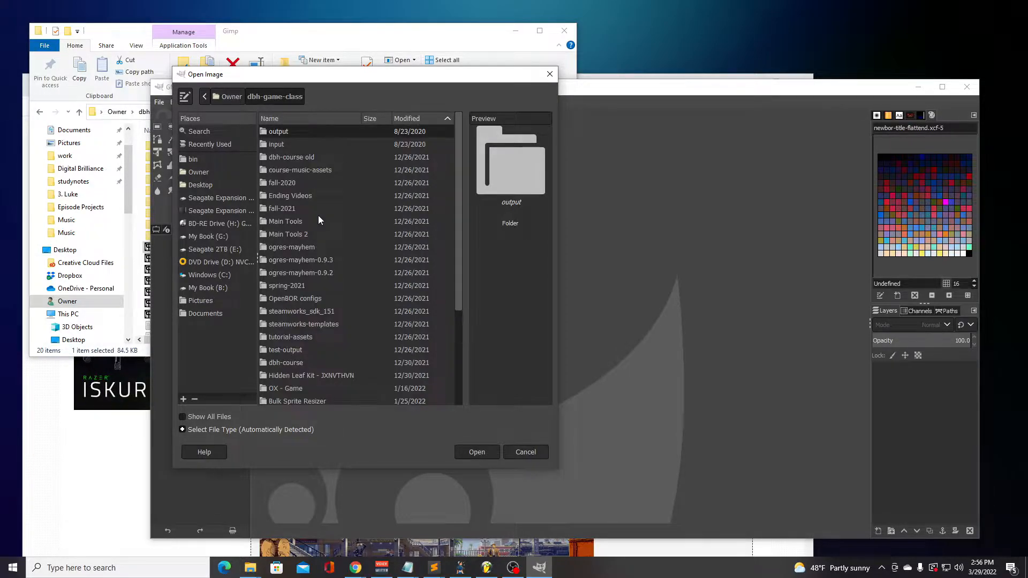
pyautogui.scroll(-3, 318, 215)
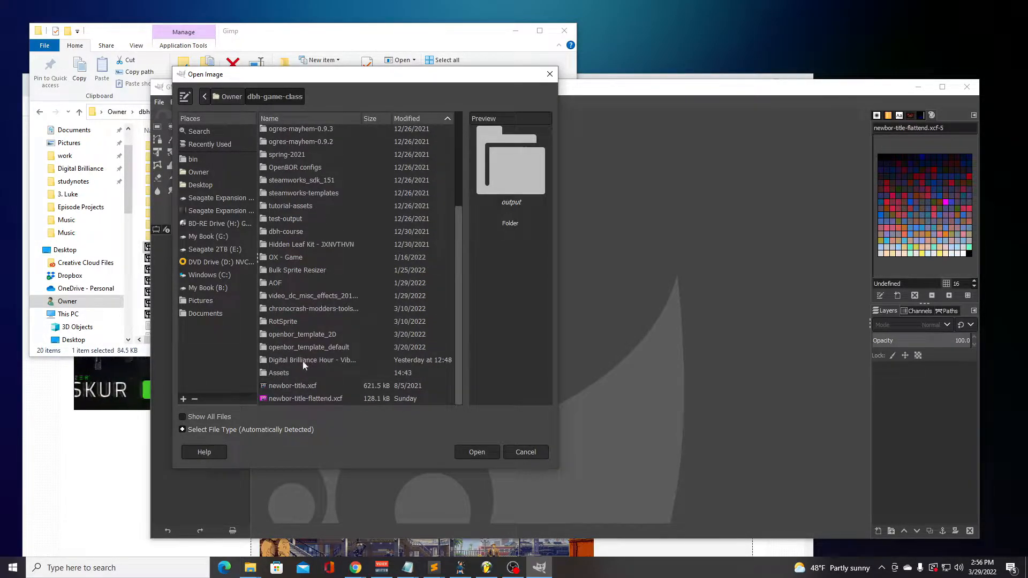
pyautogui.doubleClick(282, 372)
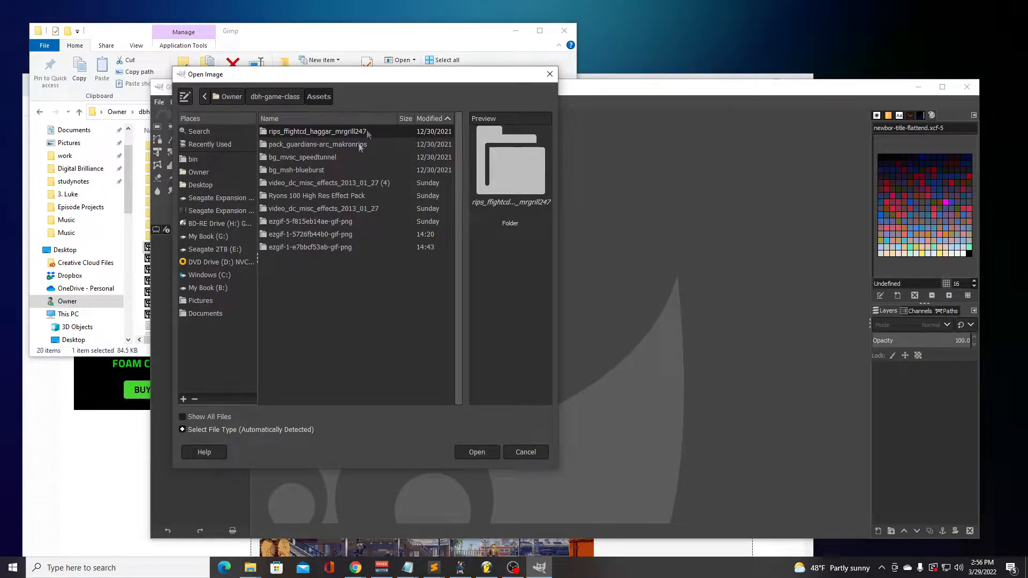
pyautogui.doubleClick(309, 247)
# Preview several frames to compare the train's position and open frame_07_delay-0.1s.png
pyautogui.moveTo(459, 161)
pyautogui.mouseDown()
pyautogui.moveTo(455, 285)
pyautogui.moveTo(456, 149)
pyautogui.mouseUp()
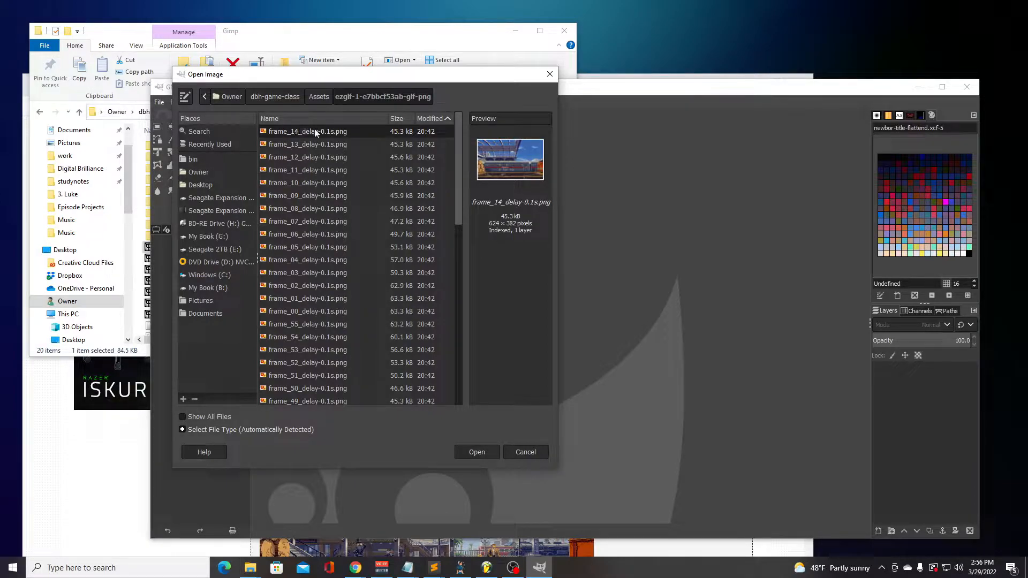
pyautogui.click(310, 248)
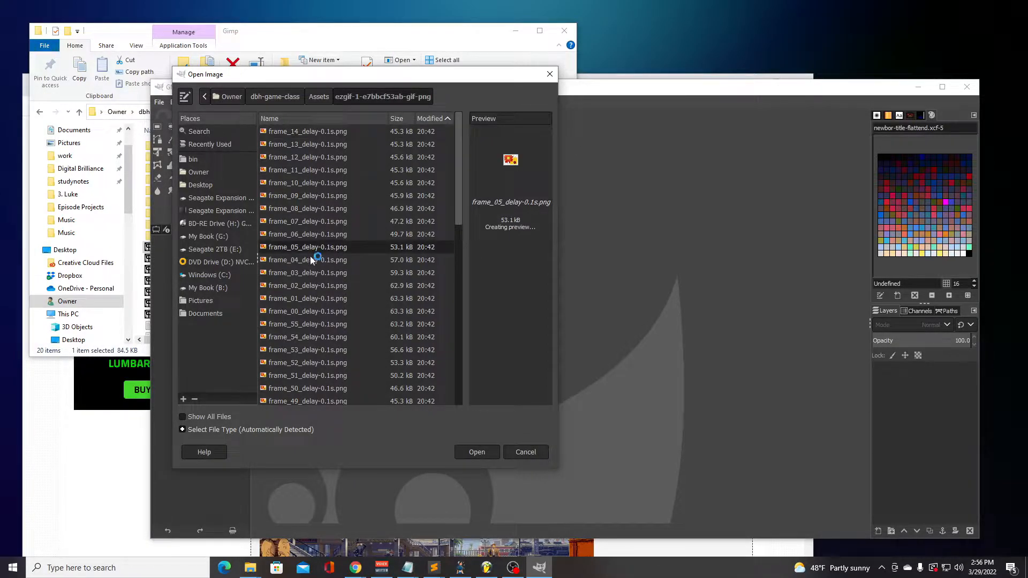
pyautogui.click(315, 287)
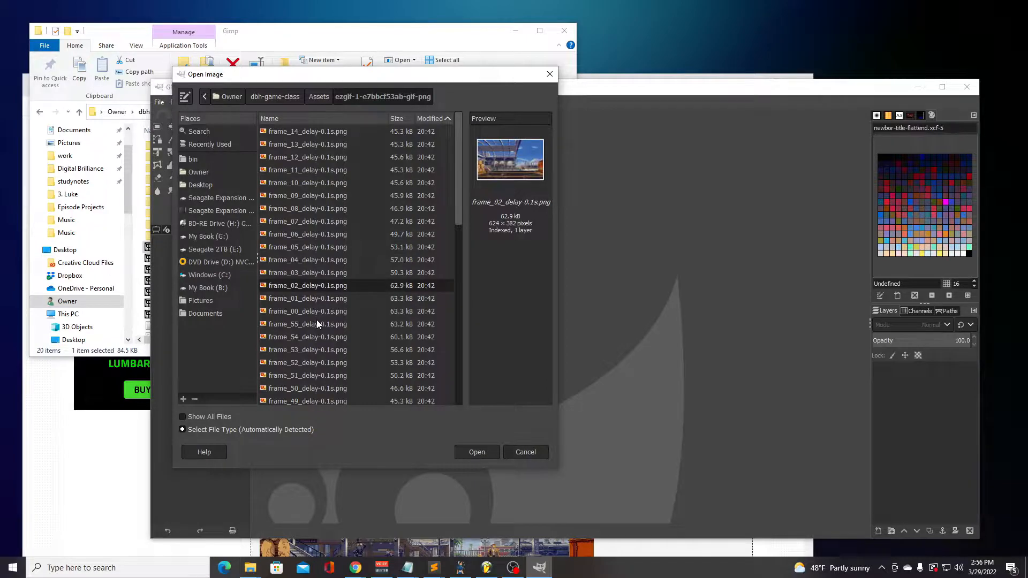
pyautogui.click(311, 224)
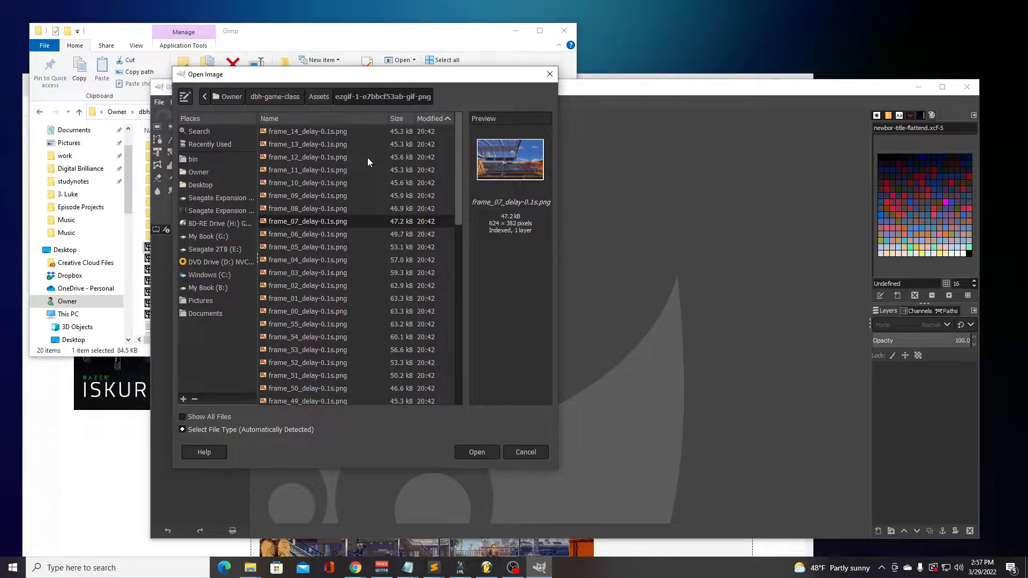
pyautogui.click(480, 452)
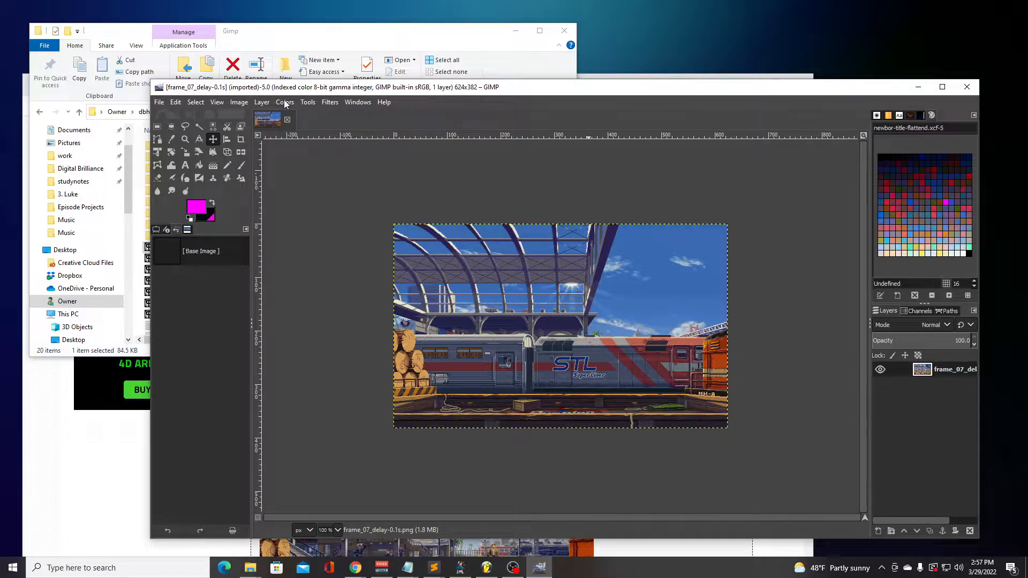
# Check which color mode the frame_07_delay-0.1s image uses
pyautogui.click(238, 101)
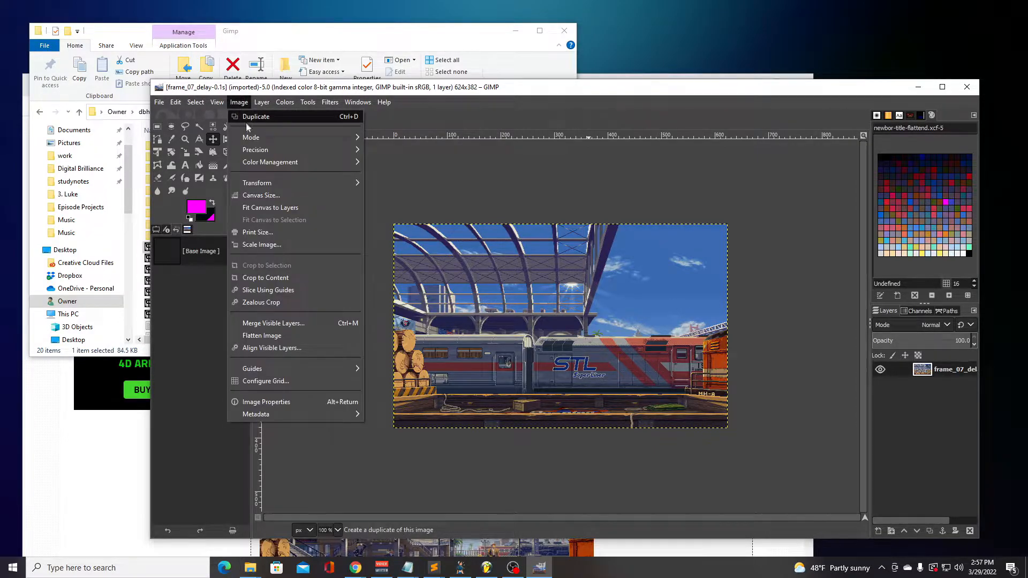
pyautogui.moveTo(260, 138)
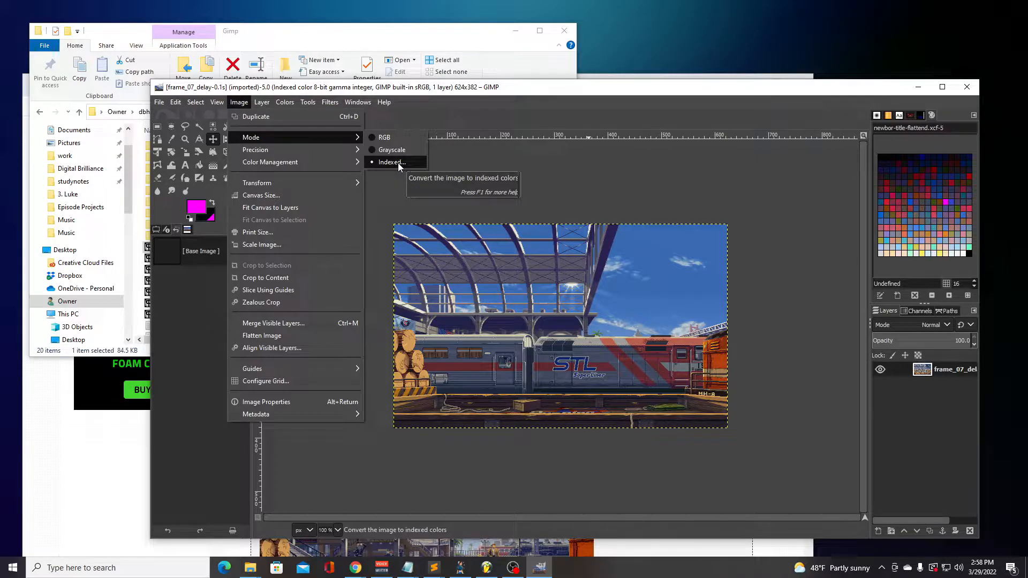
pyautogui.click(588, 174)
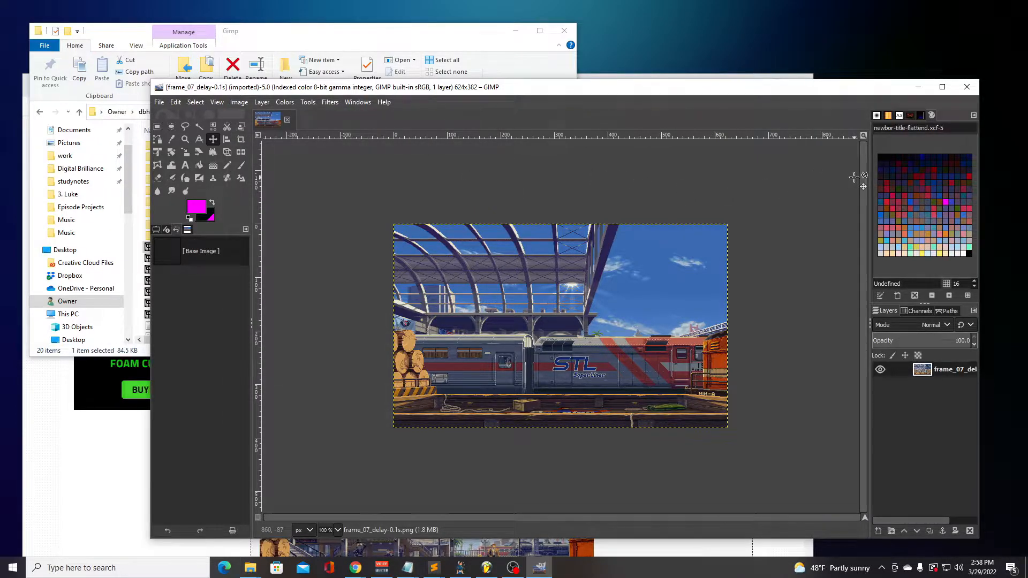
# Import a palette named trainanimation from the frame_07 image and add the magenta foreground color to it
pyautogui.click(920, 116)
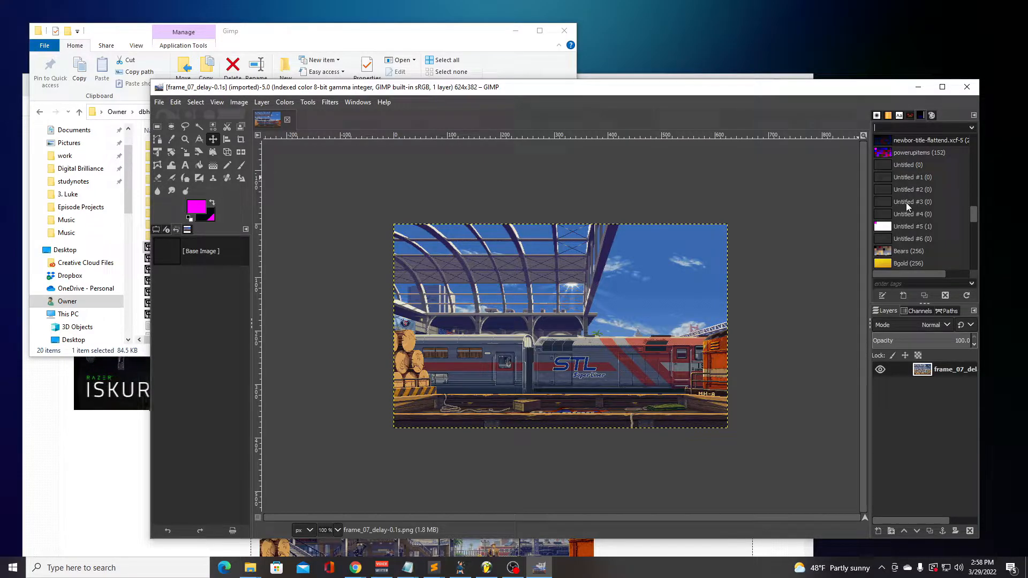
pyautogui.rightClick(906, 202)
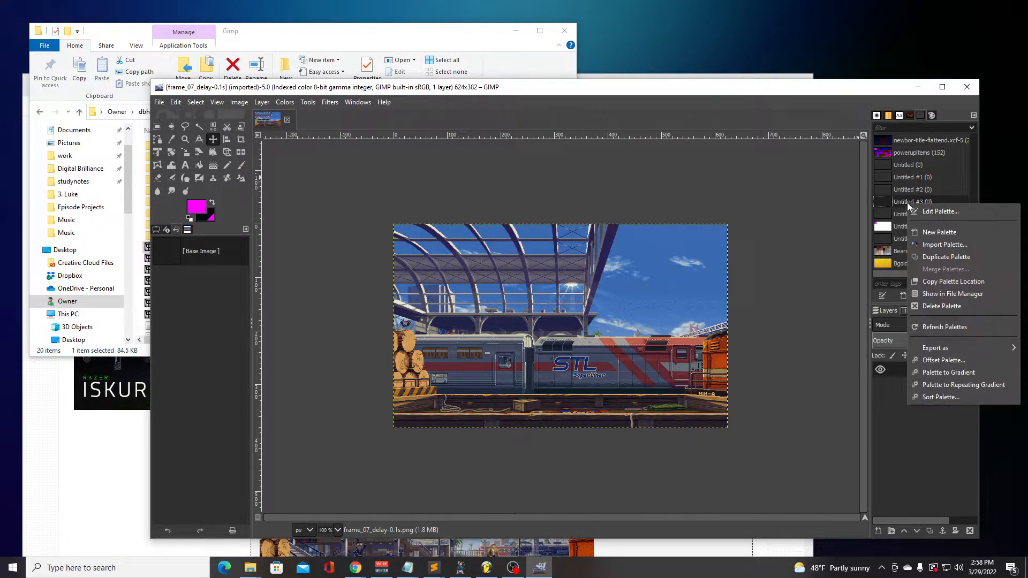
pyautogui.click(940, 245)
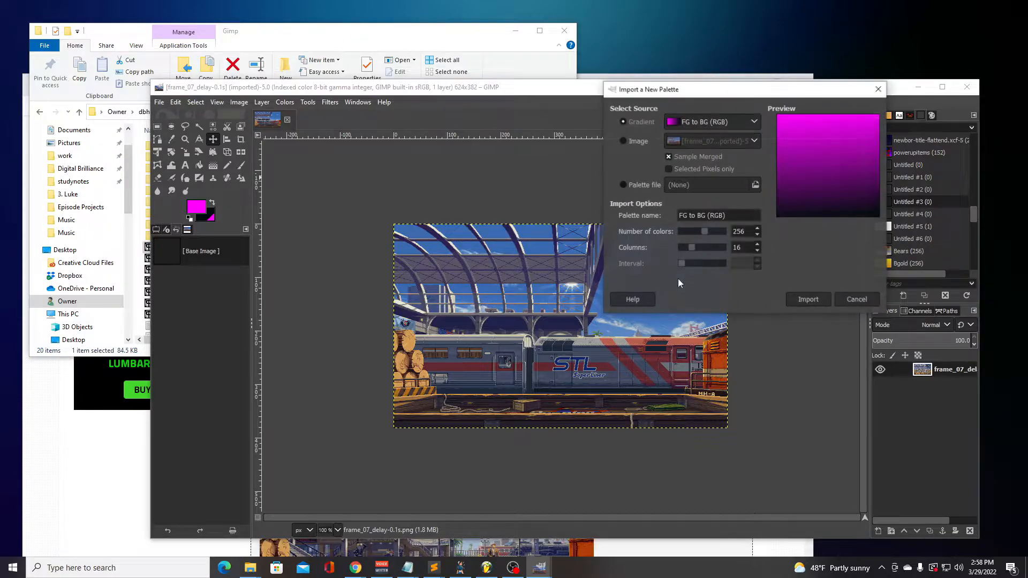
pyautogui.click(623, 142)
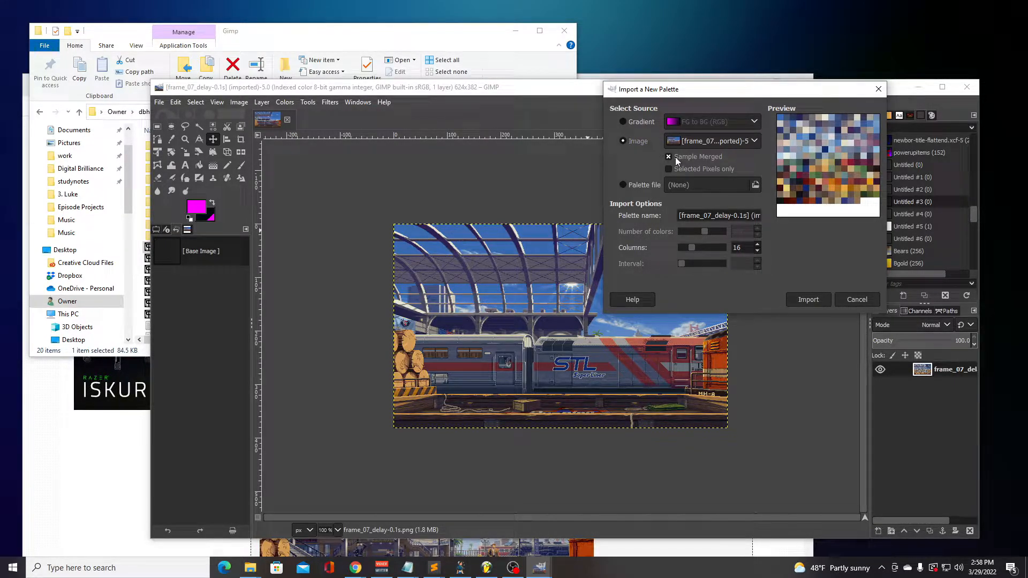
pyautogui.click(709, 215)
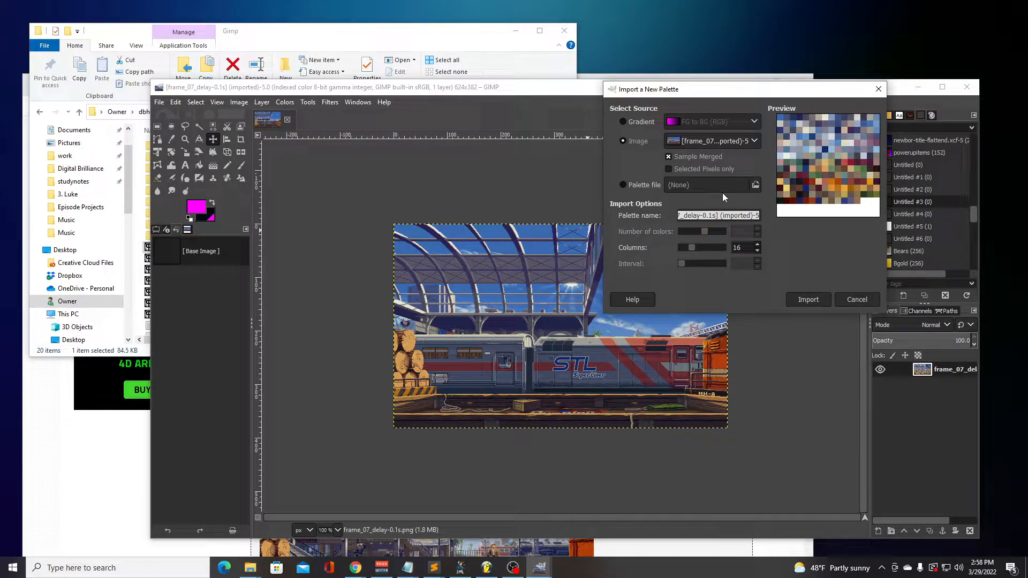
pyautogui.write('trainanimation')
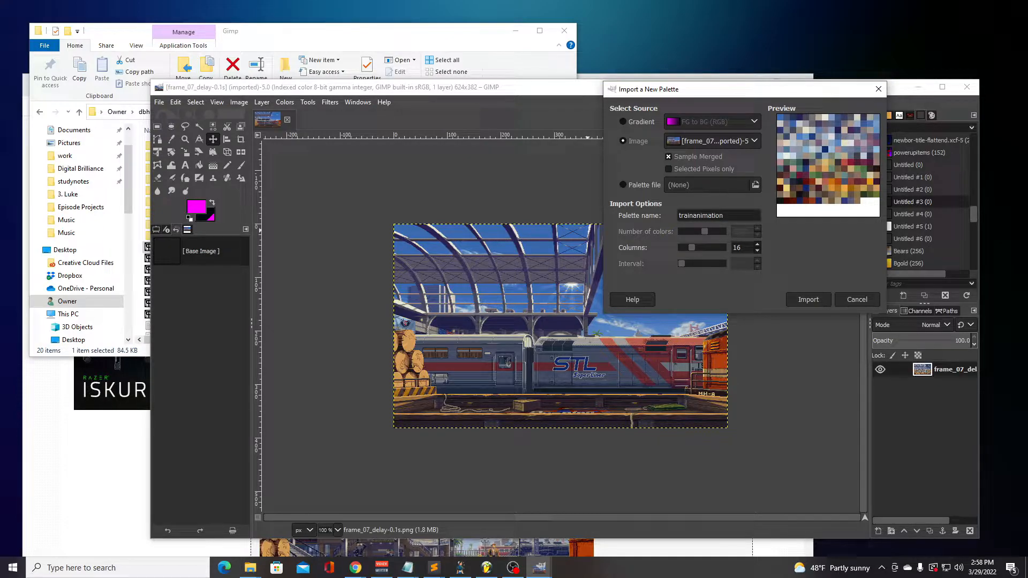
pyautogui.click(808, 299)
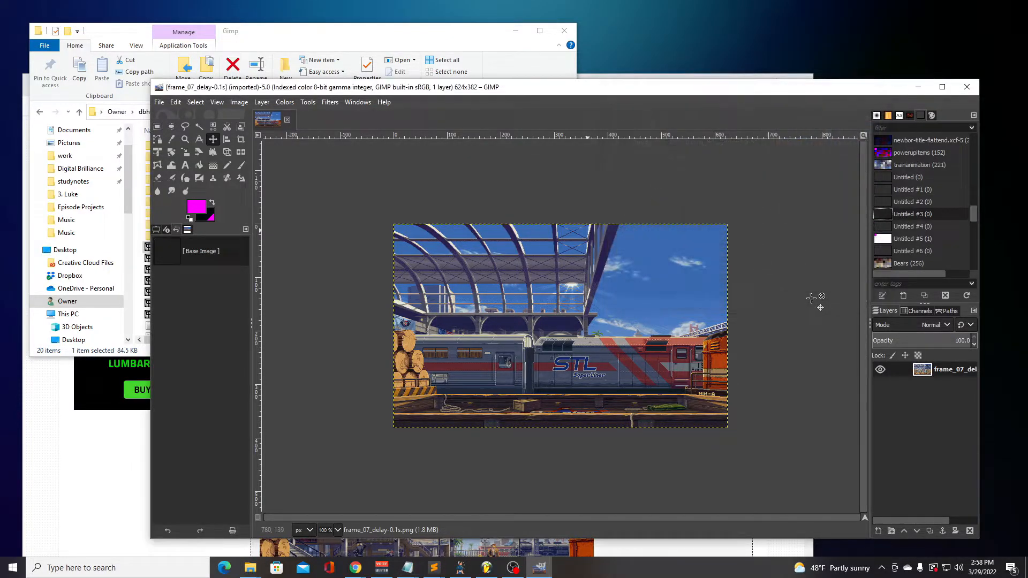
pyautogui.doubleClick(885, 164)
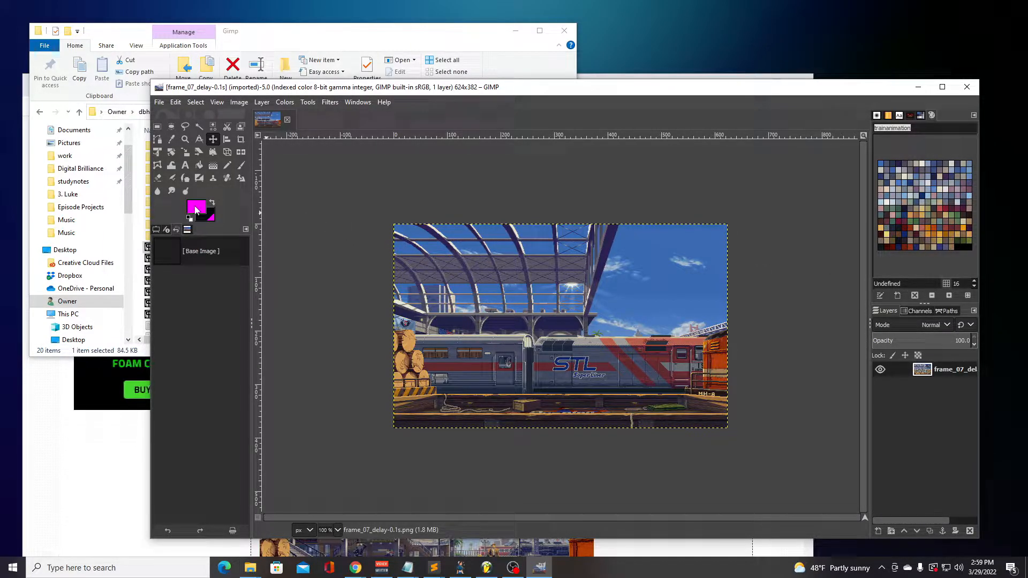
pyautogui.click(897, 296)
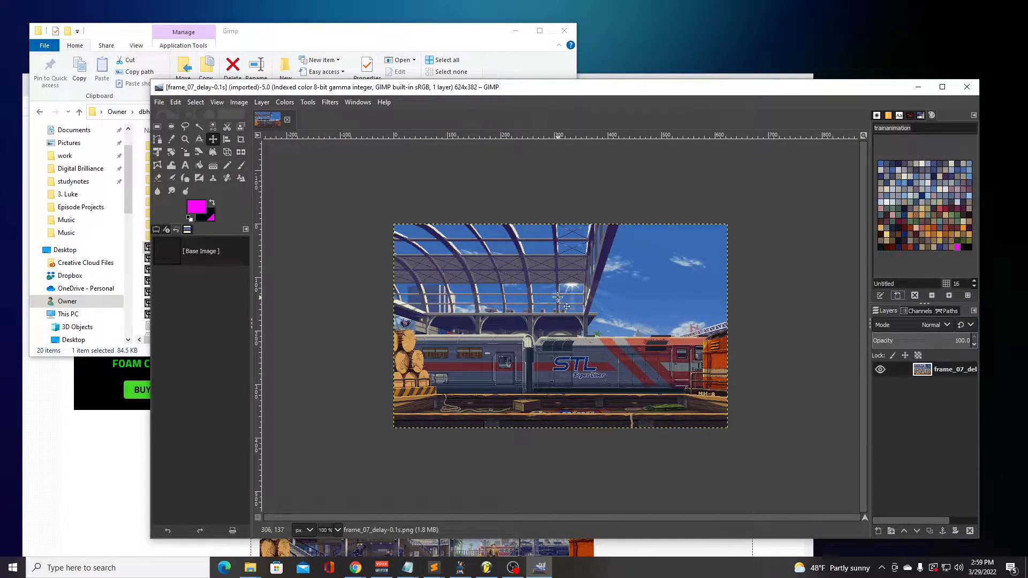
# Set the image's colormap to the trainanimation palette
pyautogui.click(284, 102)
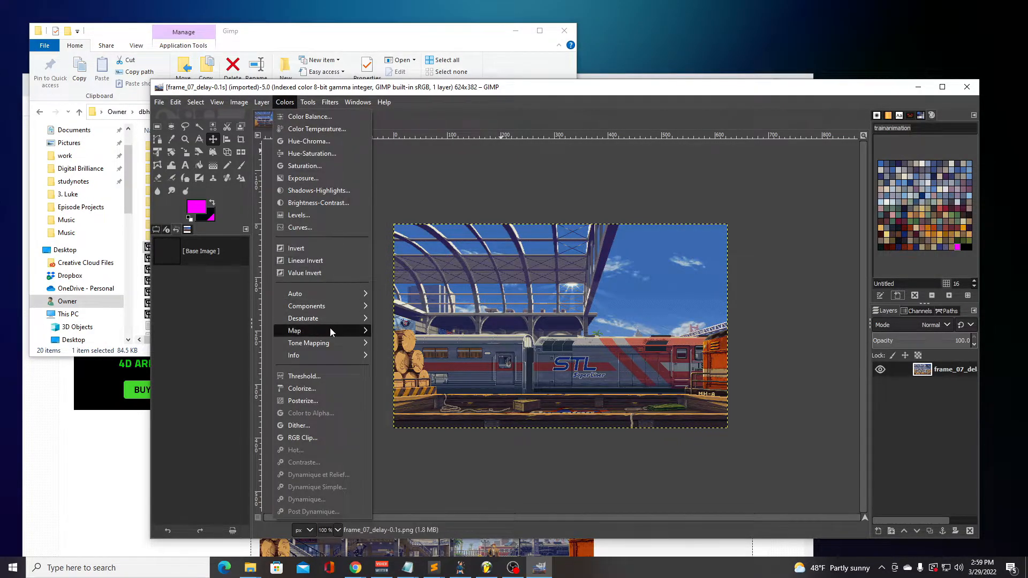
pyautogui.moveTo(330, 328)
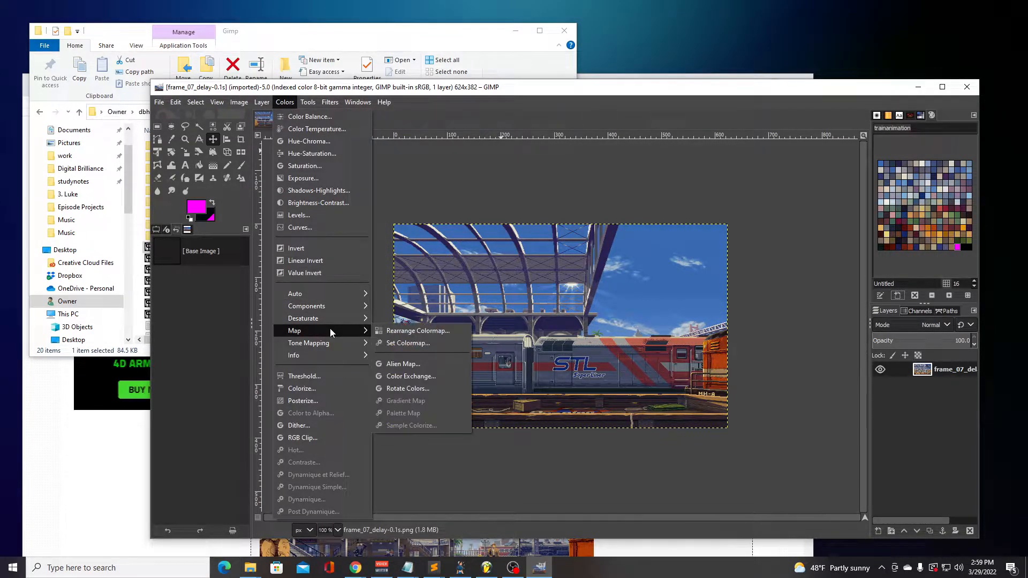
pyautogui.click(426, 344)
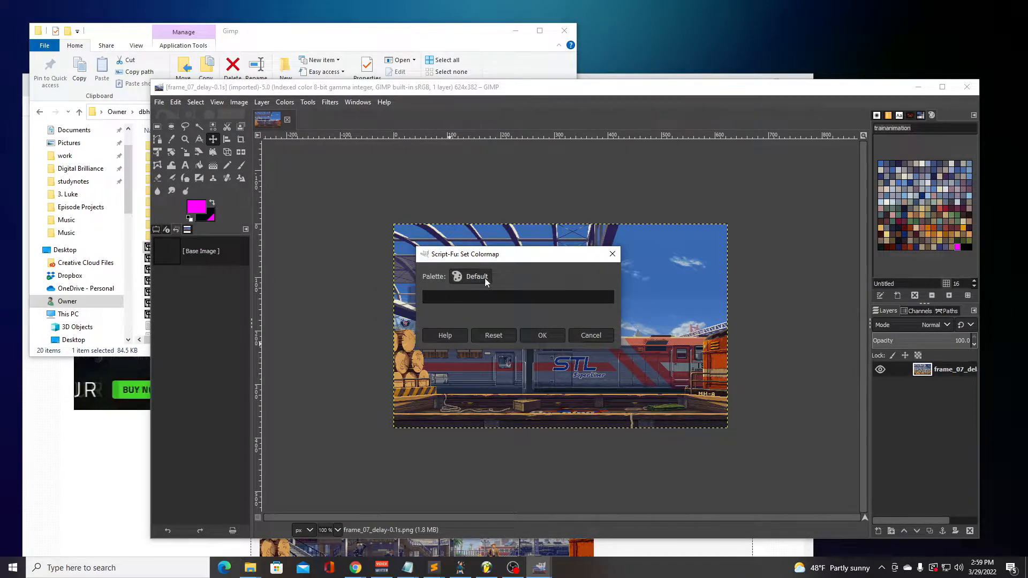
pyautogui.click(482, 278)
pyautogui.moveTo(124, 159)
pyautogui.mouseDown()
pyautogui.moveTo(124, 185)
pyautogui.moveTo(123, 124)
pyautogui.mouseUp()
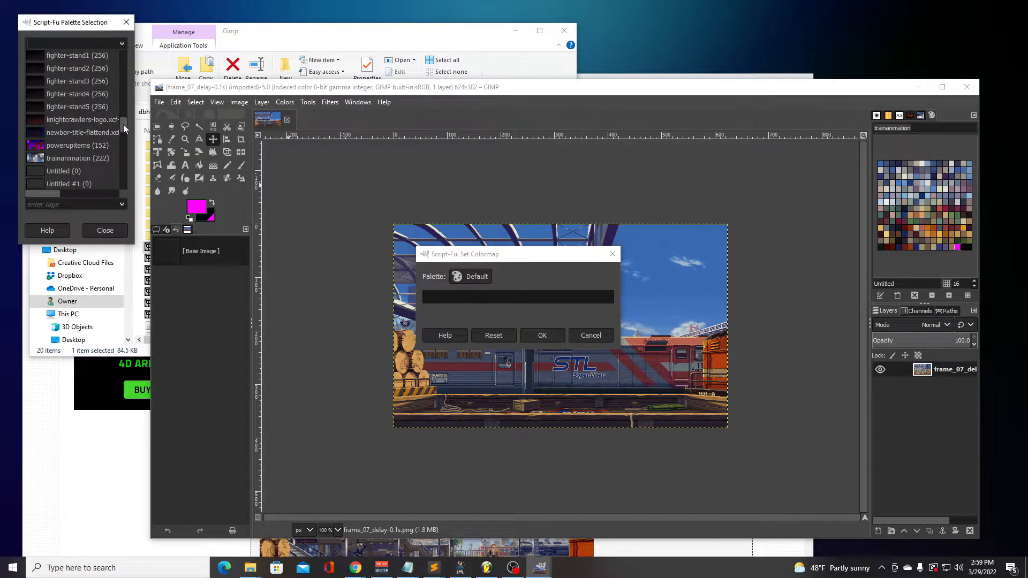
pyautogui.doubleClick(79, 158)
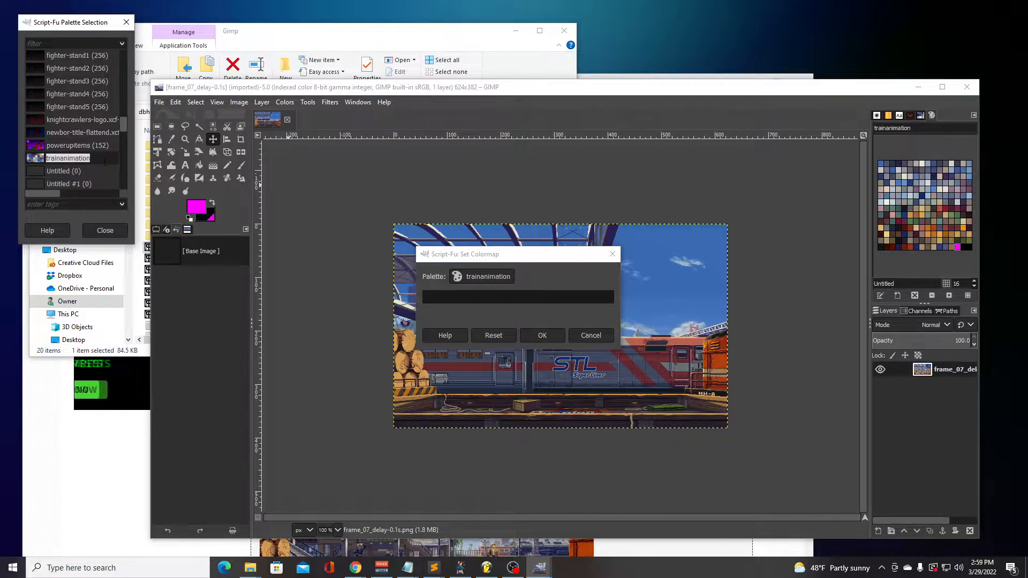
pyautogui.click(105, 230)
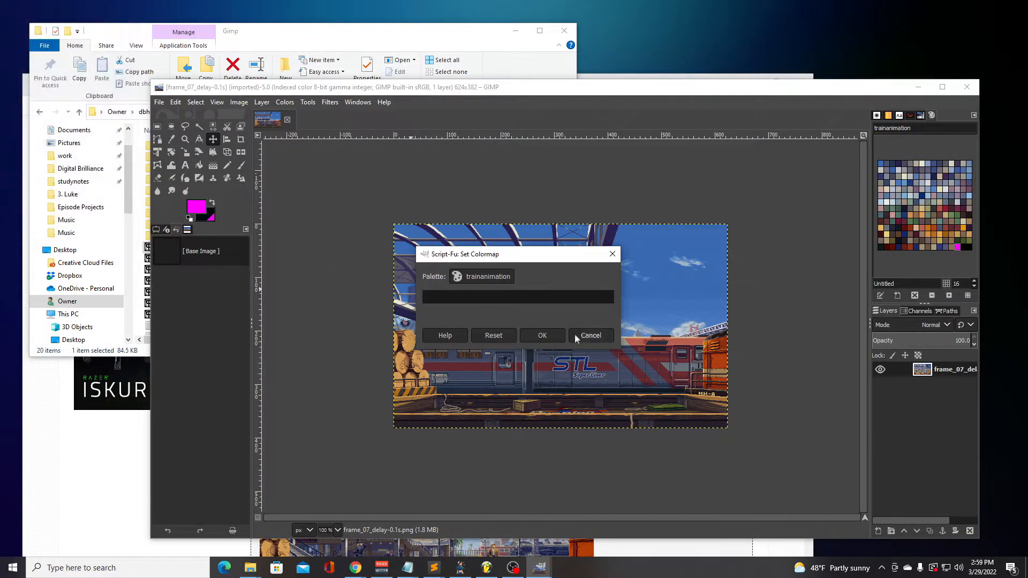
pyautogui.click(551, 335)
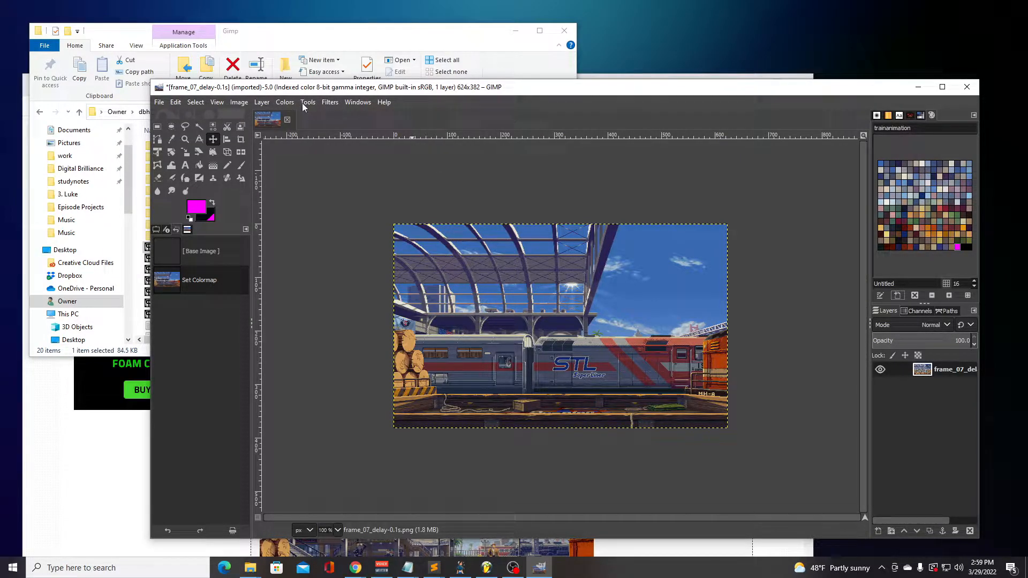
# Rearrange the colormap so the magenta color moves from the last position to the first
pyautogui.click(284, 102)
pyautogui.moveTo(333, 333)
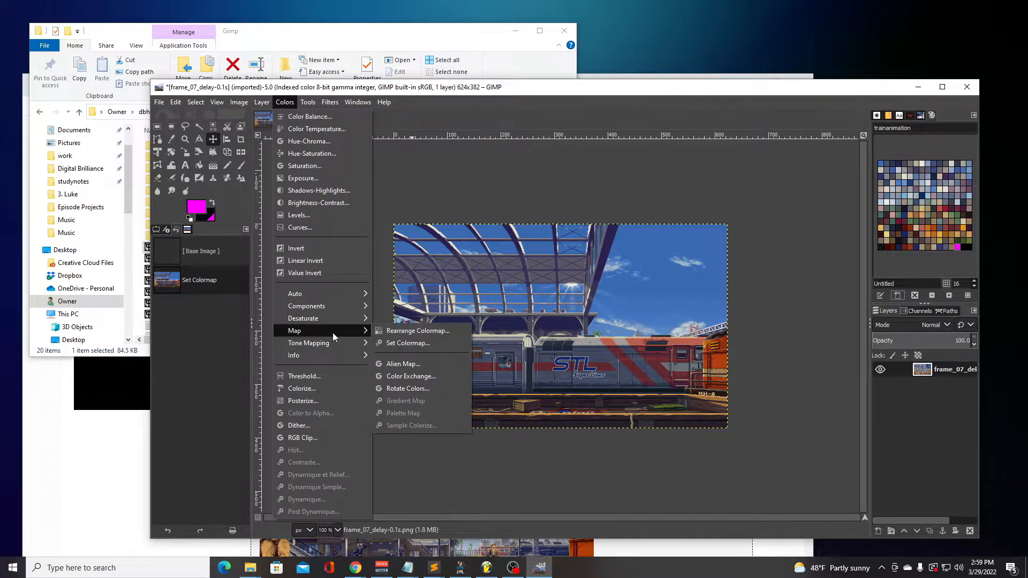
pyautogui.click(422, 331)
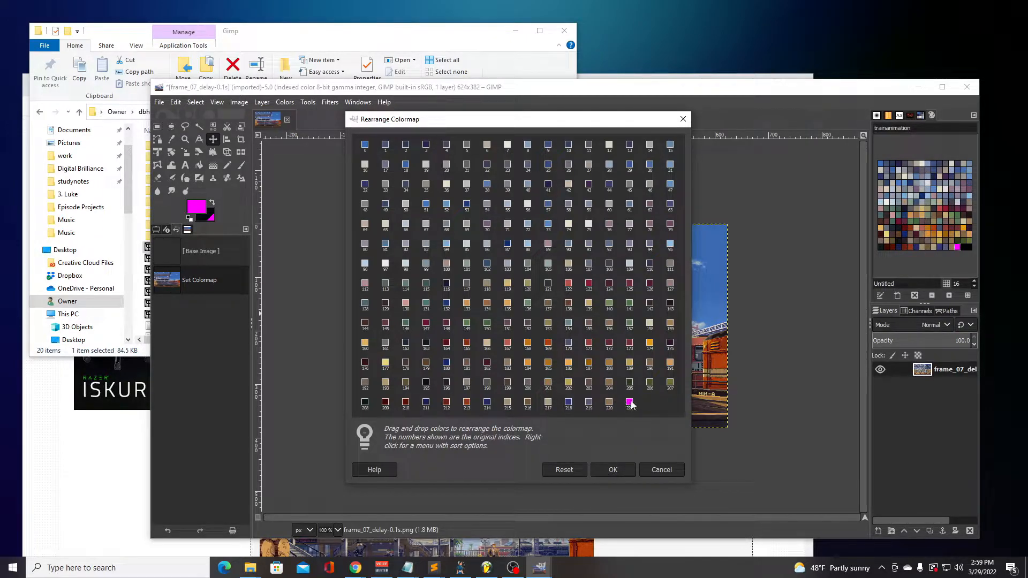
pyautogui.moveTo(630, 407); pyautogui.dragTo(364, 156)
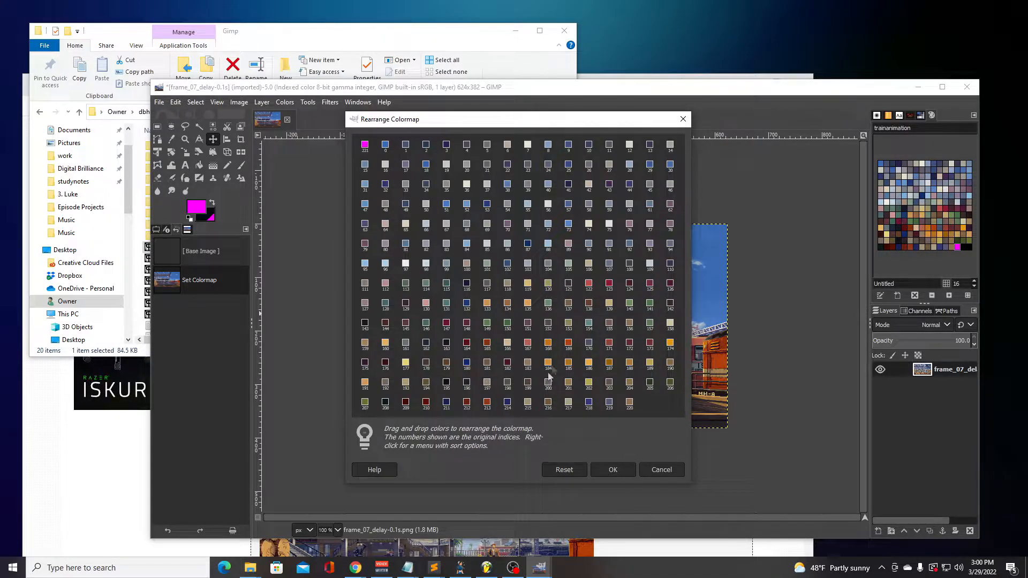
pyautogui.click(613, 470)
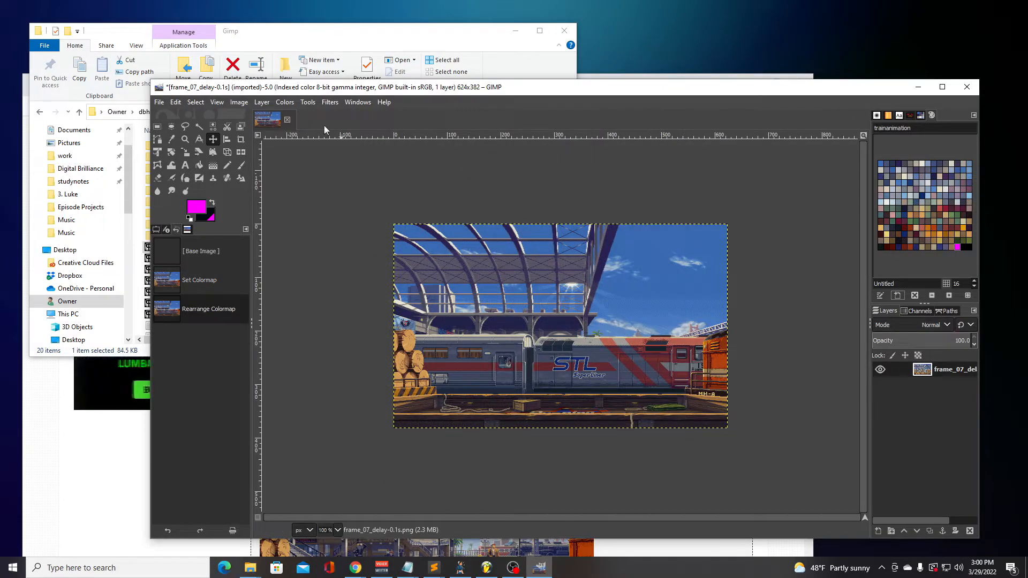
# Apply Rotate Colors to the image with Clockwise enabled for both the source and destination ranges
pyautogui.click(284, 102)
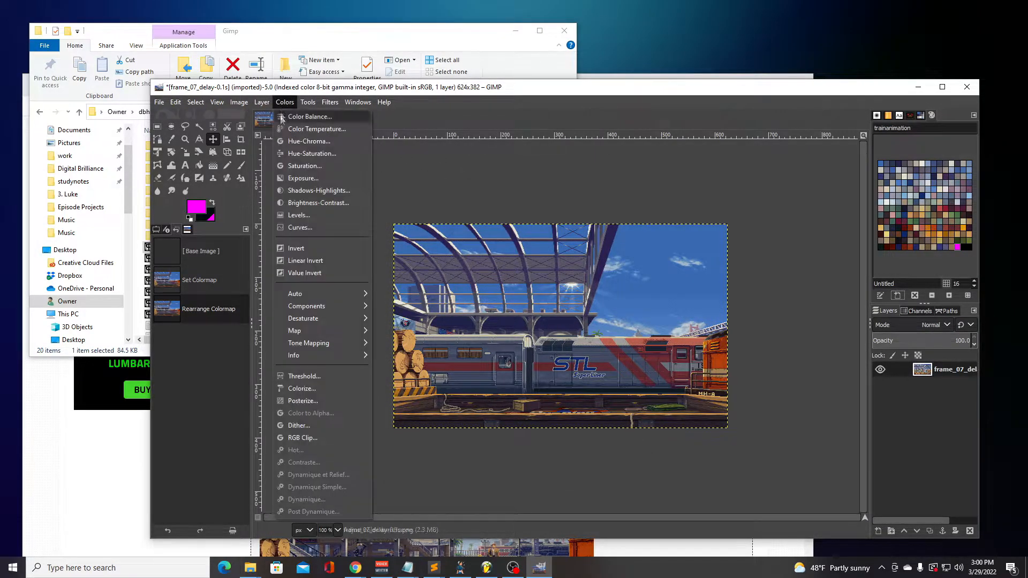
pyautogui.moveTo(323, 330)
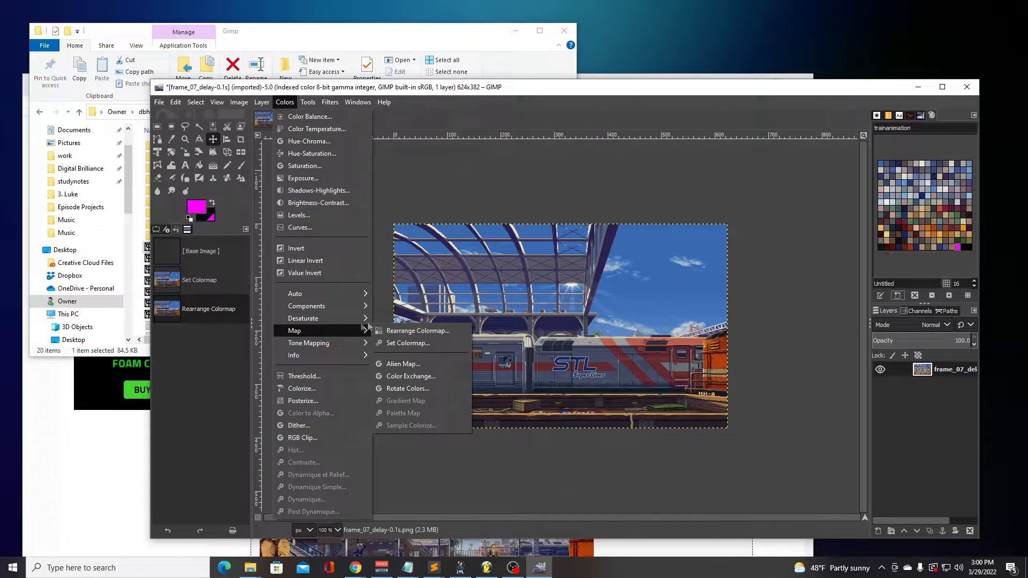
pyautogui.click(412, 388)
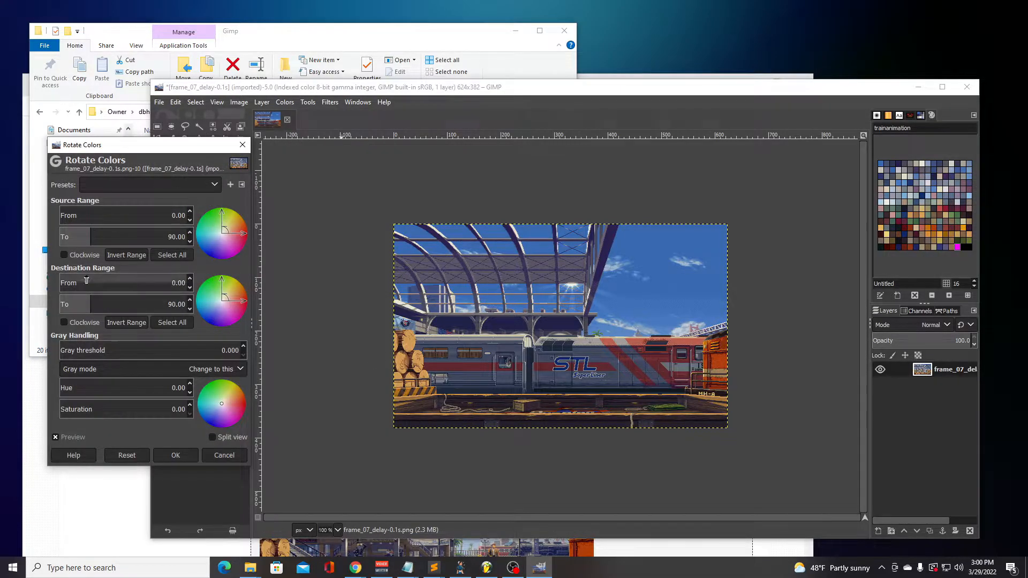
pyautogui.click(72, 255)
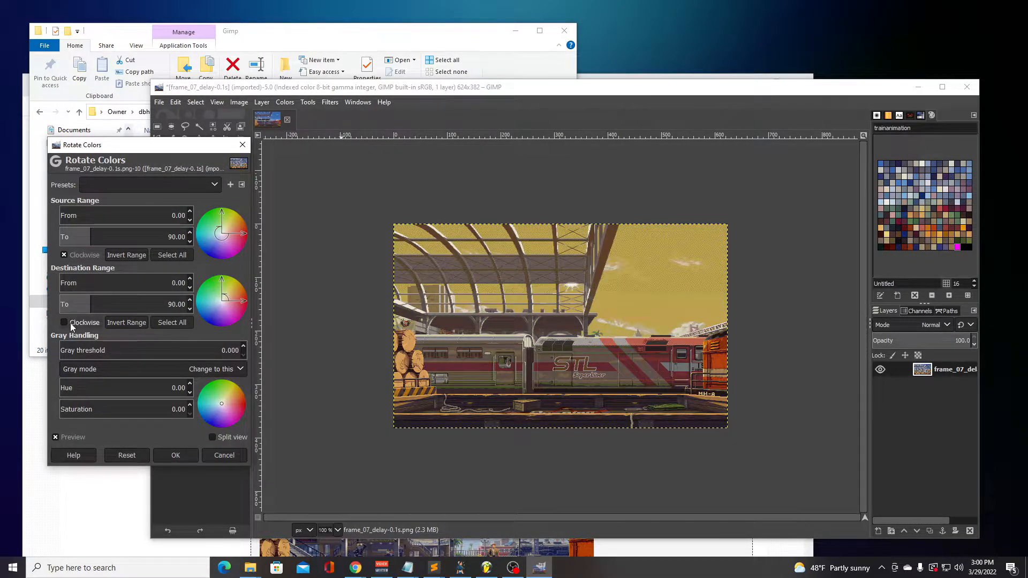
pyautogui.click(69, 323)
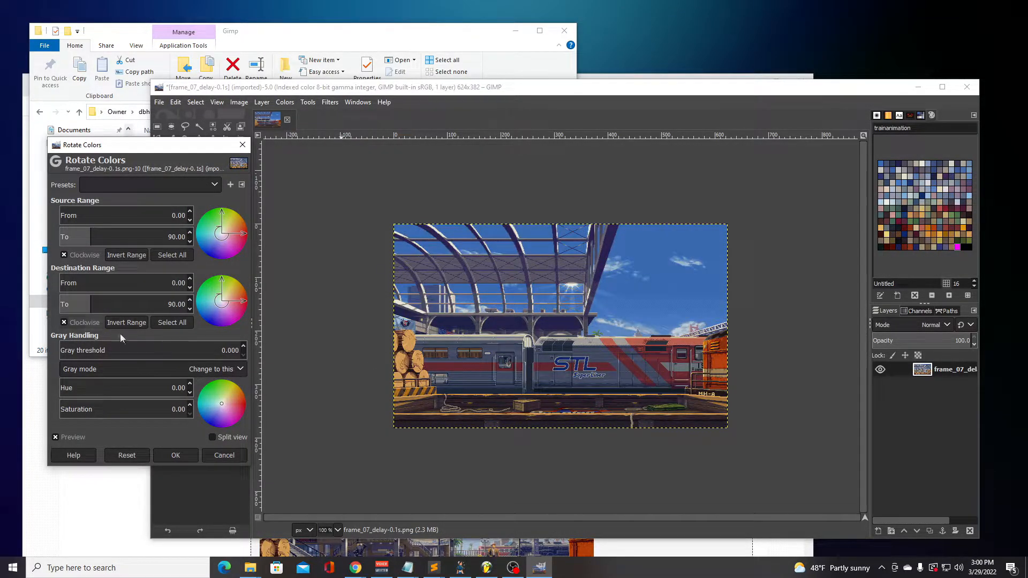
pyautogui.click(176, 455)
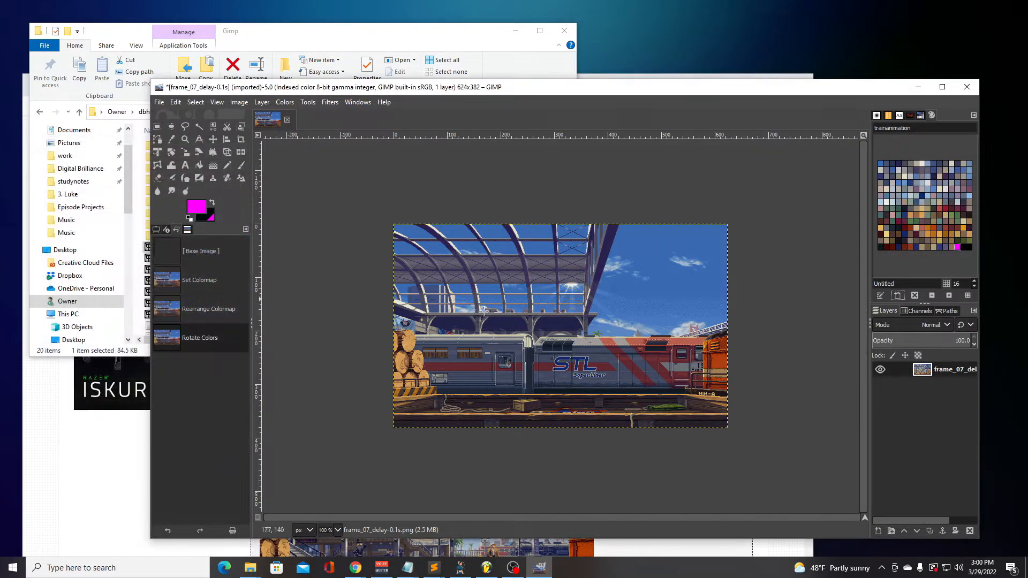
# Check the magenta color's position in the Rearrange Colormap dialog and accept the current order
pyautogui.click(285, 103)
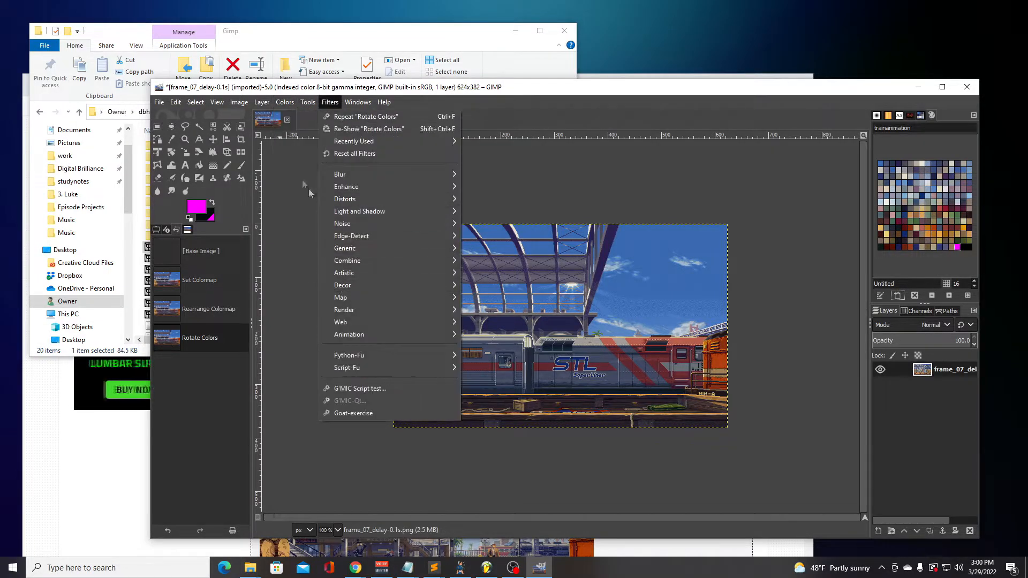
pyautogui.moveTo(301, 336)
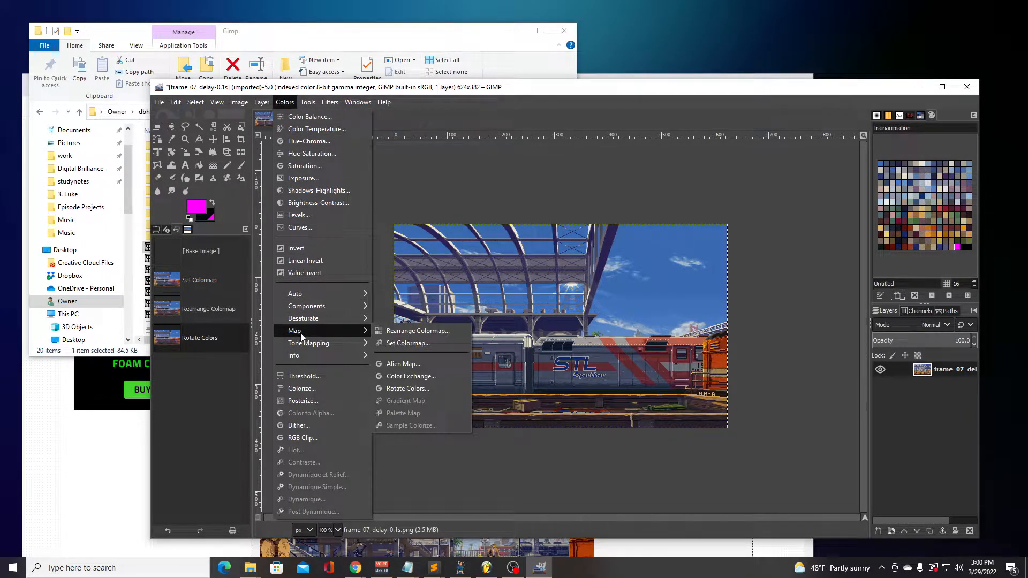
pyautogui.click(416, 330)
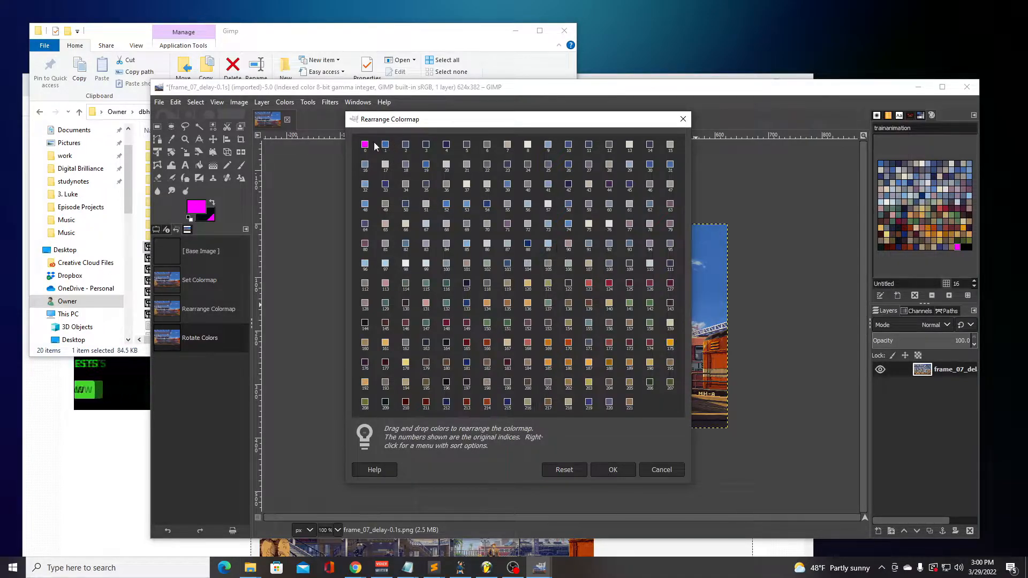
pyautogui.click(614, 470)
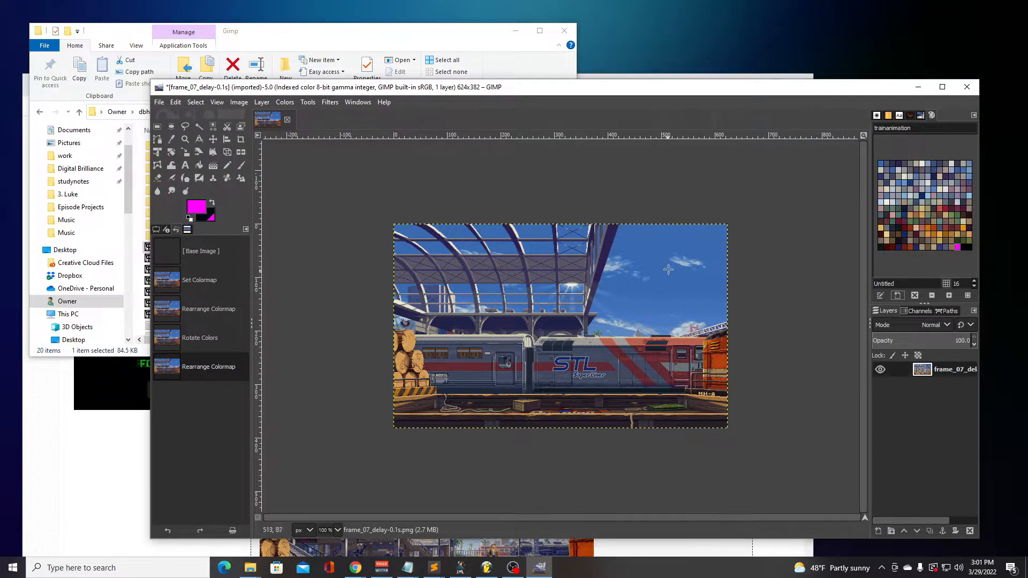
# Overwrite frame_07_delay-0.1s.png with the edited image
pyautogui.click(161, 101)
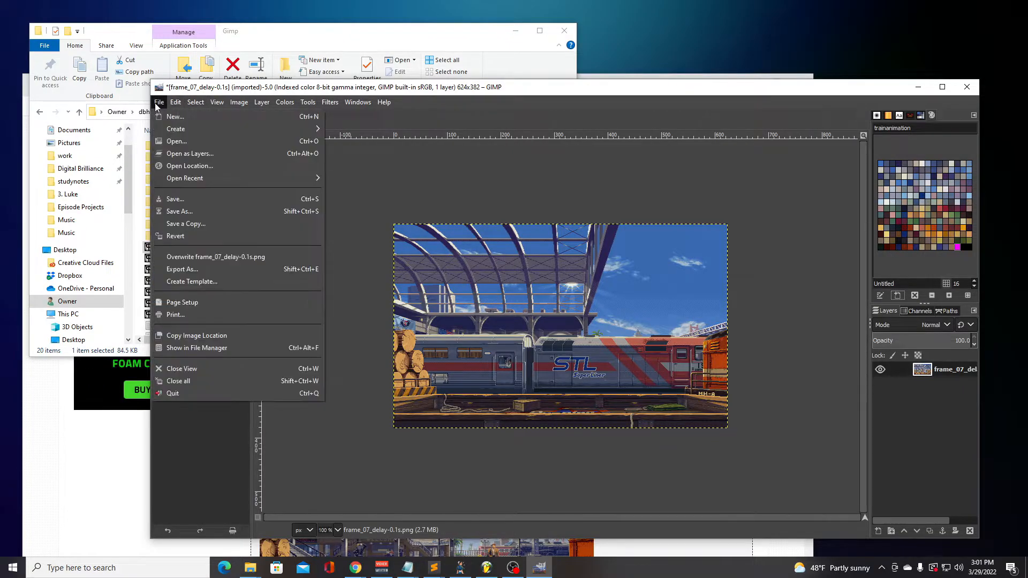
pyautogui.click(214, 258)
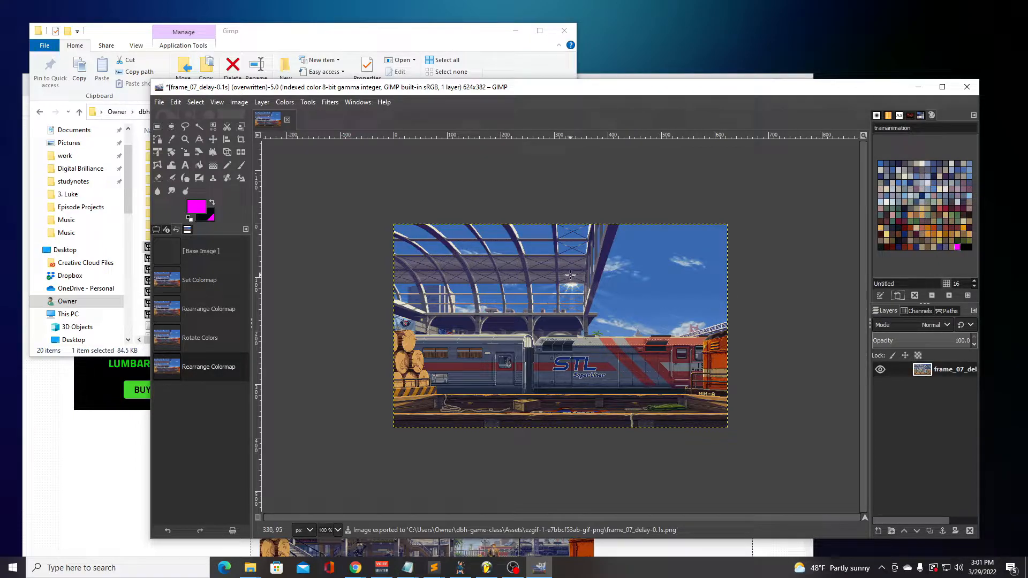
# Minimize GIMP and launch PalApply v2 from the dbh-game-class\dbh-course\openbor-tools\PalApply_v2.0.3 folder
pyautogui.click(919, 87)
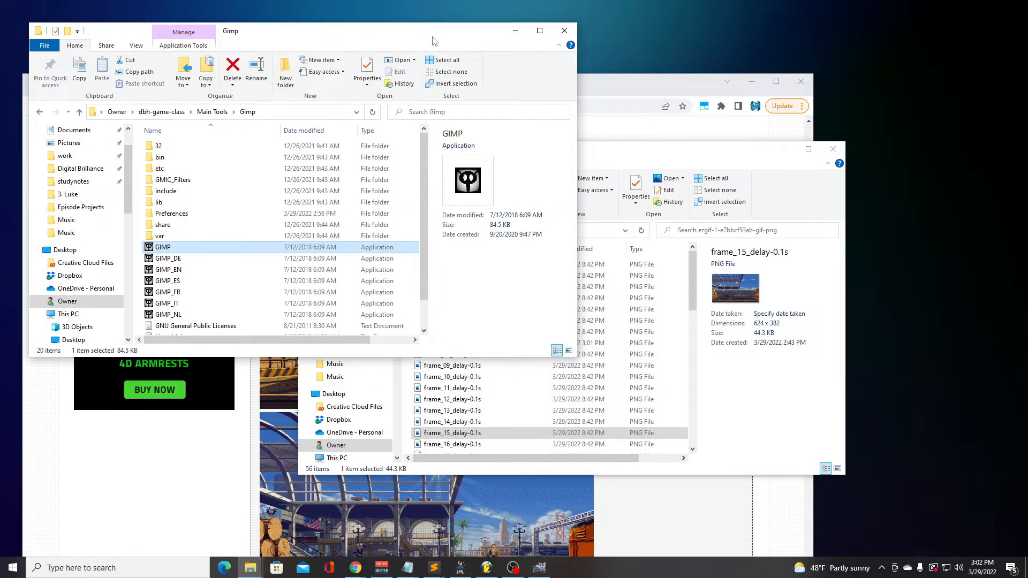
pyautogui.click(162, 112)
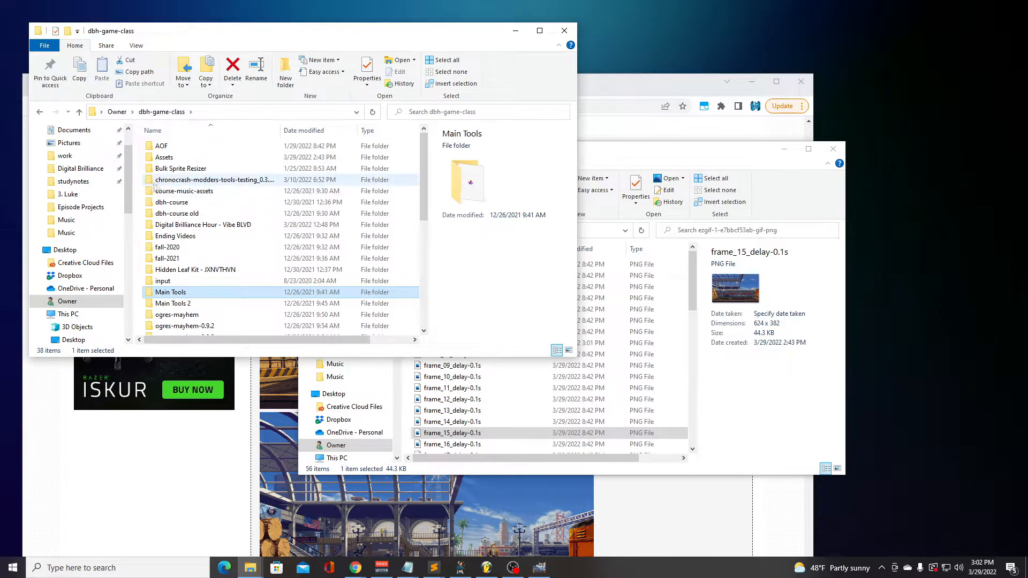
pyautogui.doubleClick(182, 202)
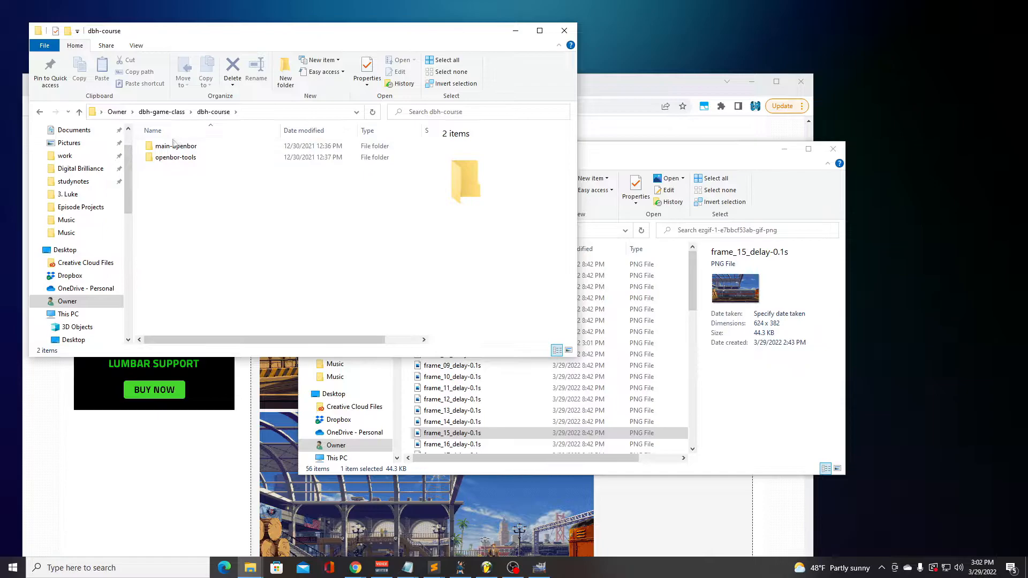
pyautogui.click(179, 159)
pyautogui.doubleClick(178, 159)
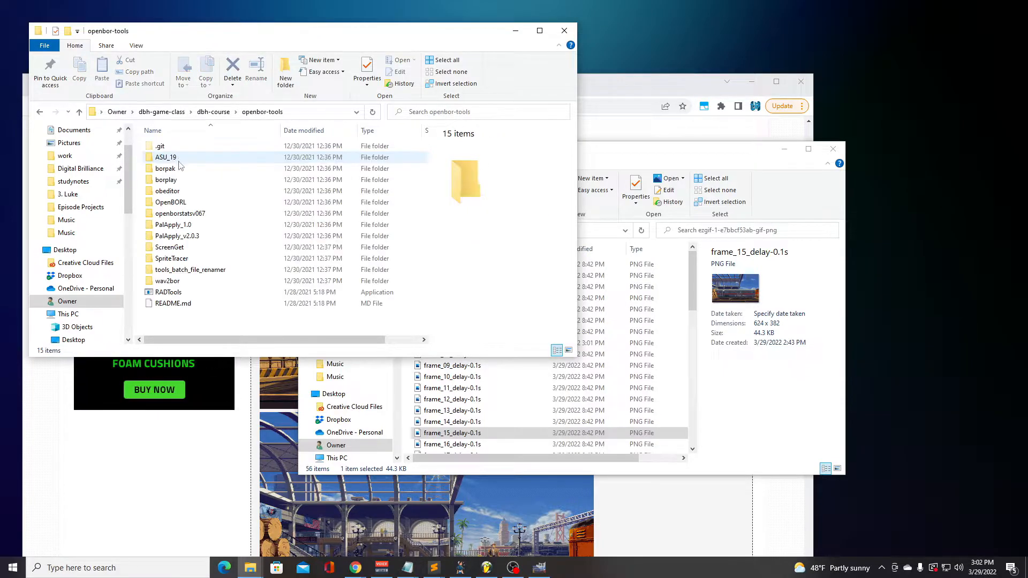
pyautogui.doubleClick(183, 236)
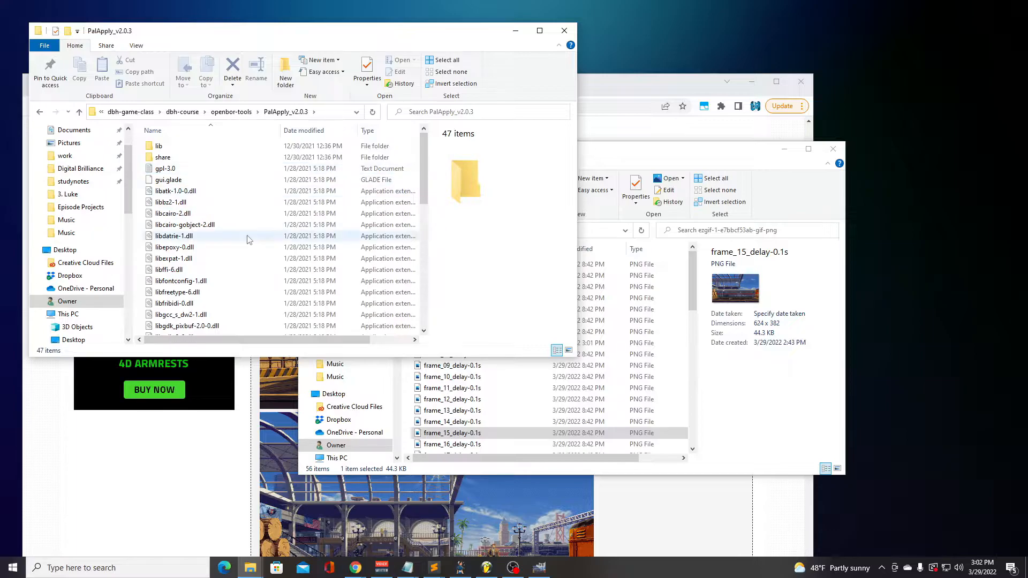
pyautogui.scroll(-10, 246, 236)
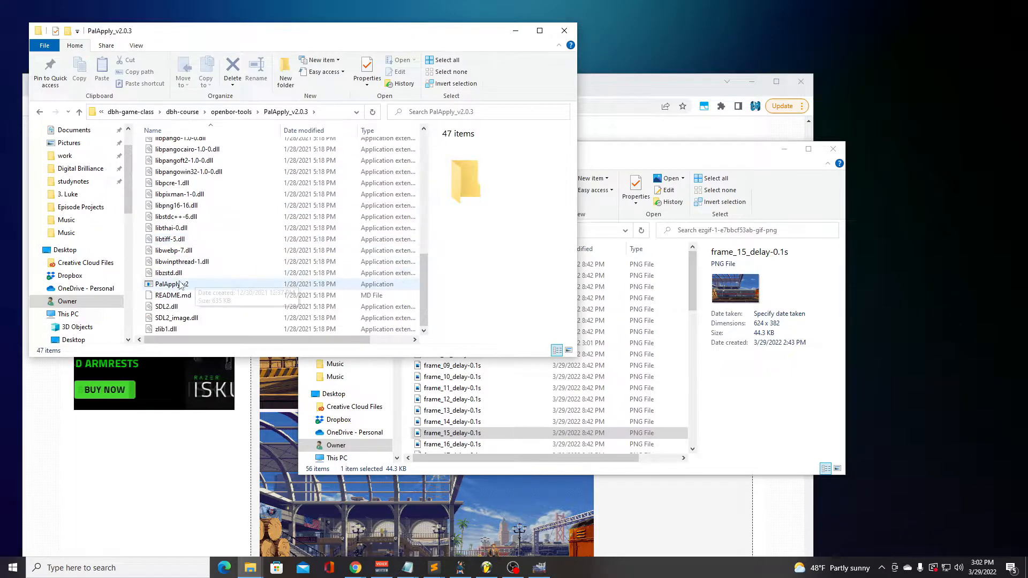
pyautogui.click(246, 284)
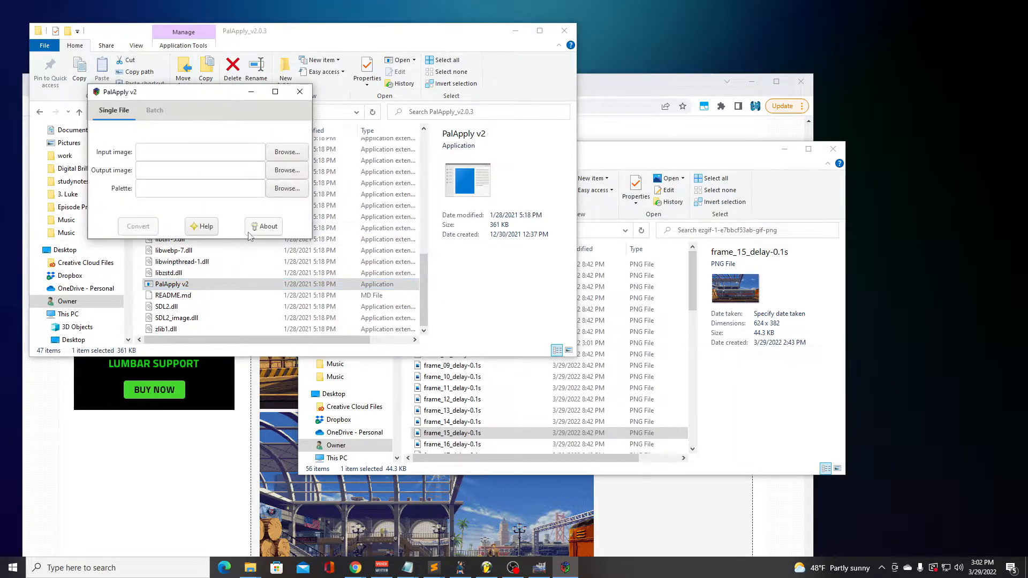
pyautogui.moveTo(209, 97); pyautogui.dragTo(260, 148)
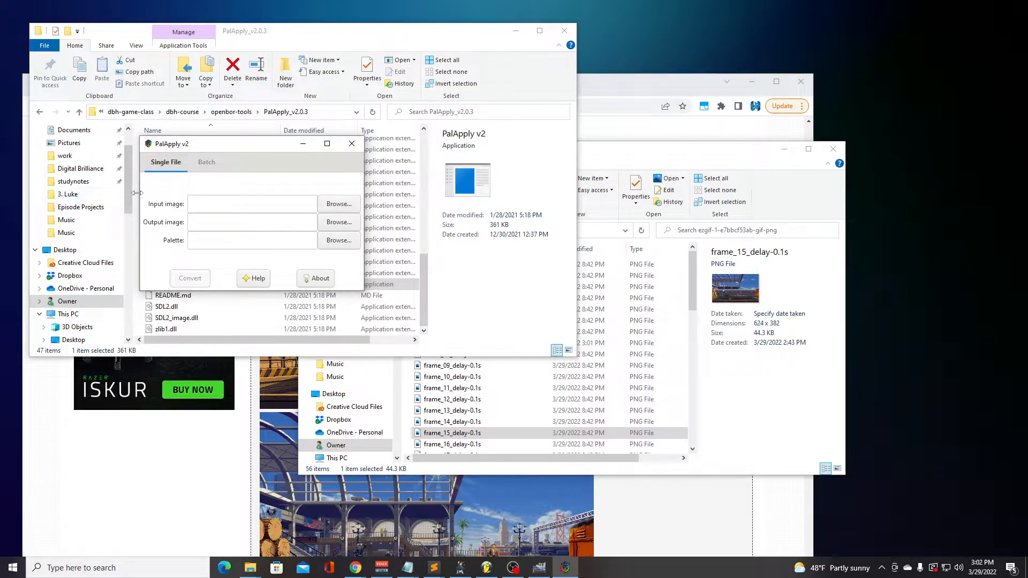
# Switch PalApply to batch mode and set the input directory to dbh-game-class\Assets\ezgif-1-e7bbcf53ab-gif-png
pyautogui.click(210, 162)
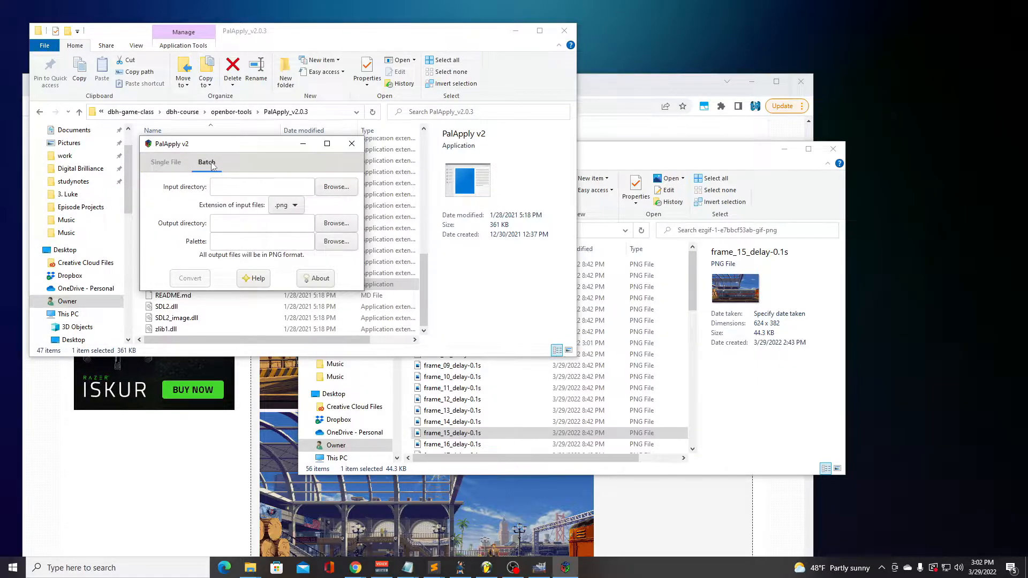
pyautogui.click(337, 187)
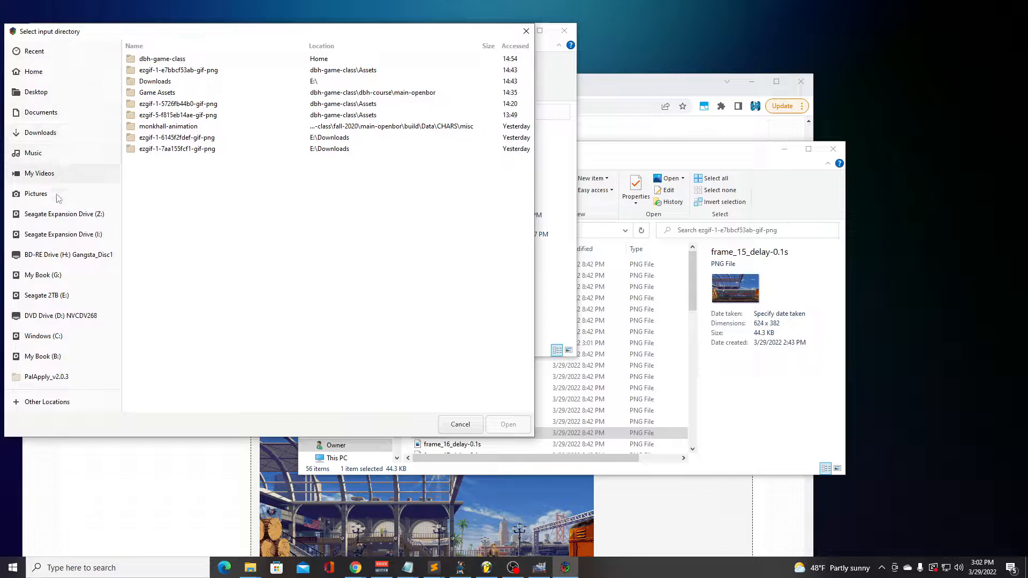
pyautogui.doubleClick(161, 60)
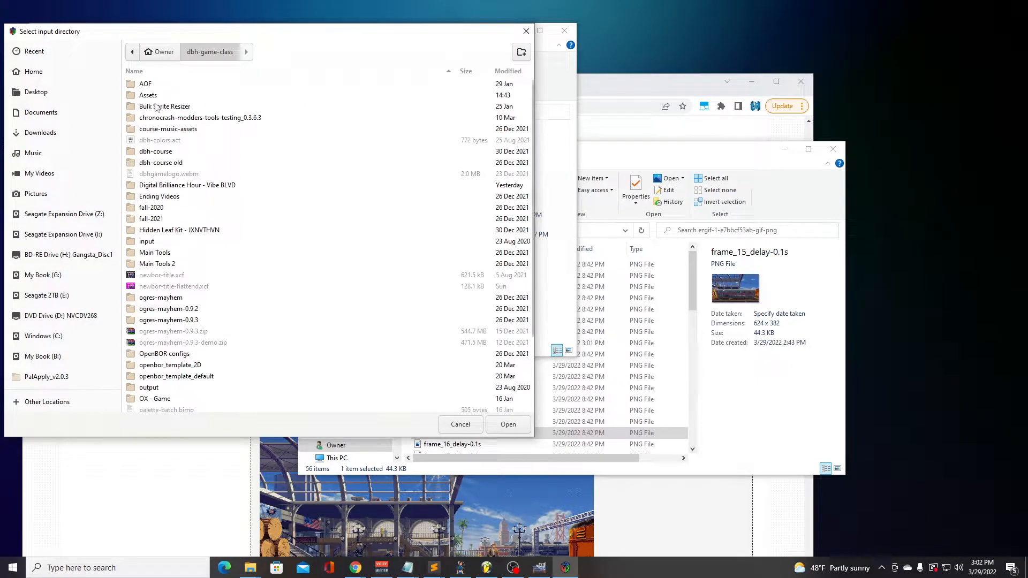
pyautogui.doubleClick(153, 95)
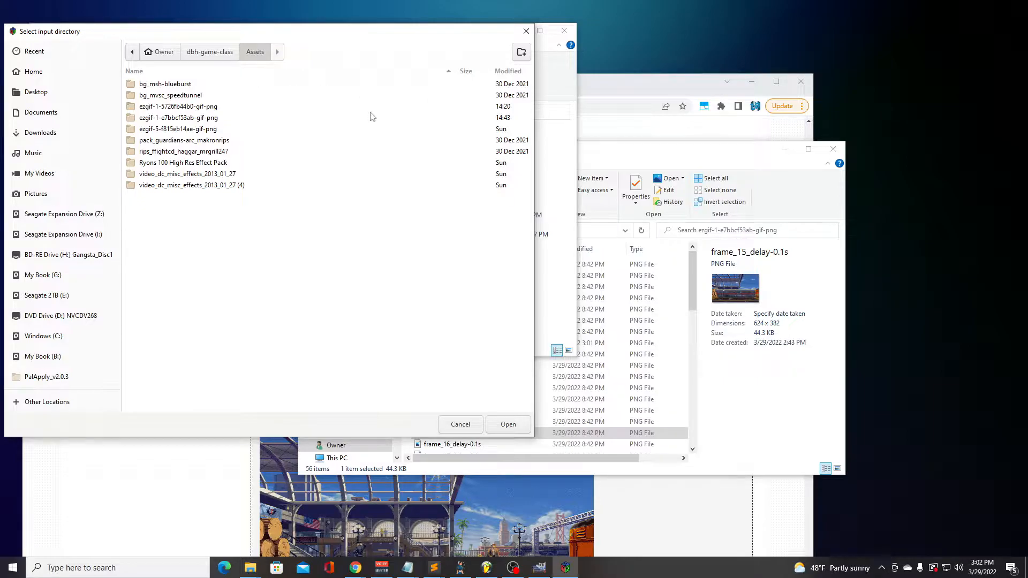
pyautogui.doubleClick(209, 118)
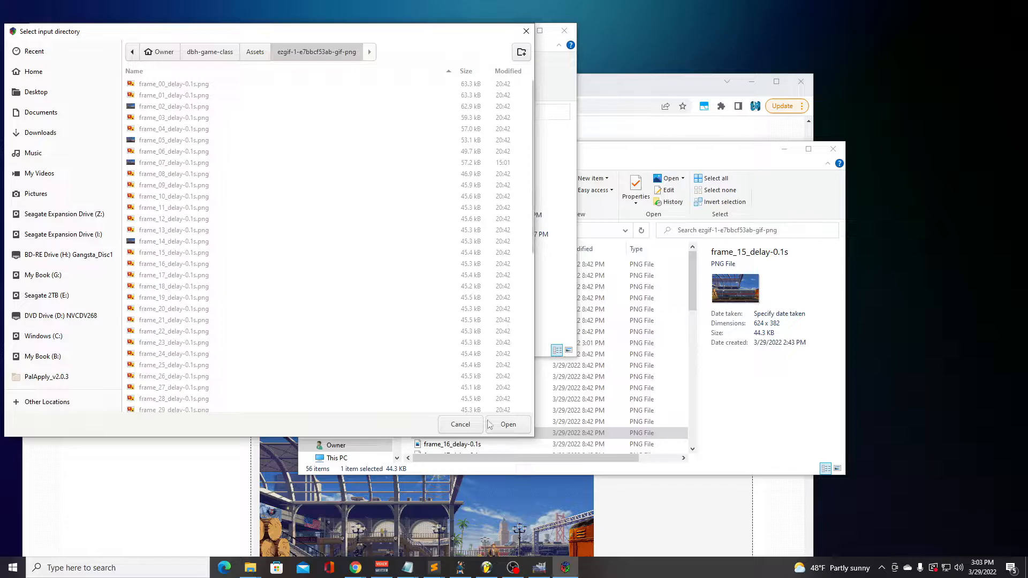
pyautogui.click(506, 423)
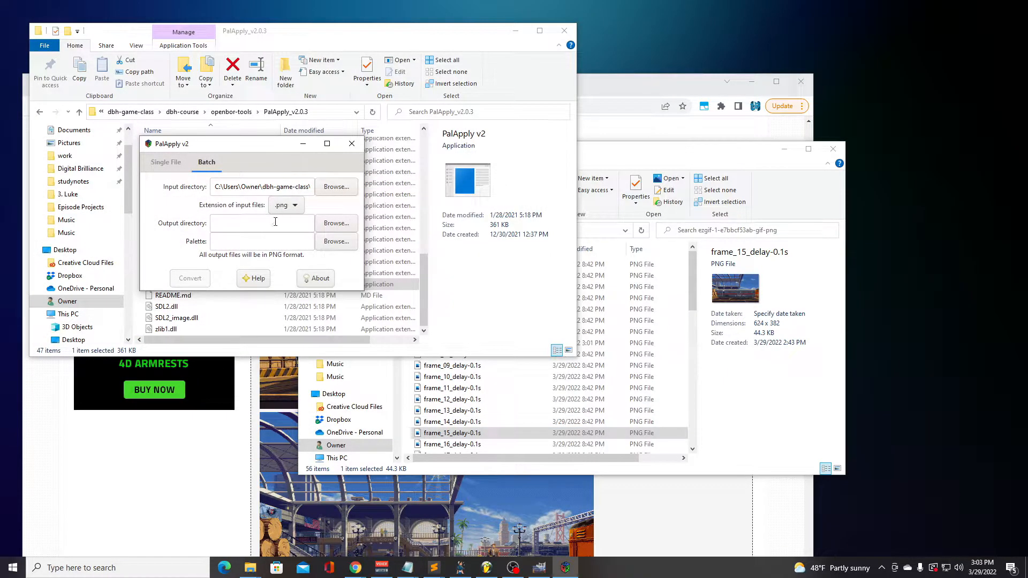
# While choosing the output directory, create a folder named newanimations in dbh-game-class\dbh-course\main-openbor\Game Assets
pyautogui.click(332, 223)
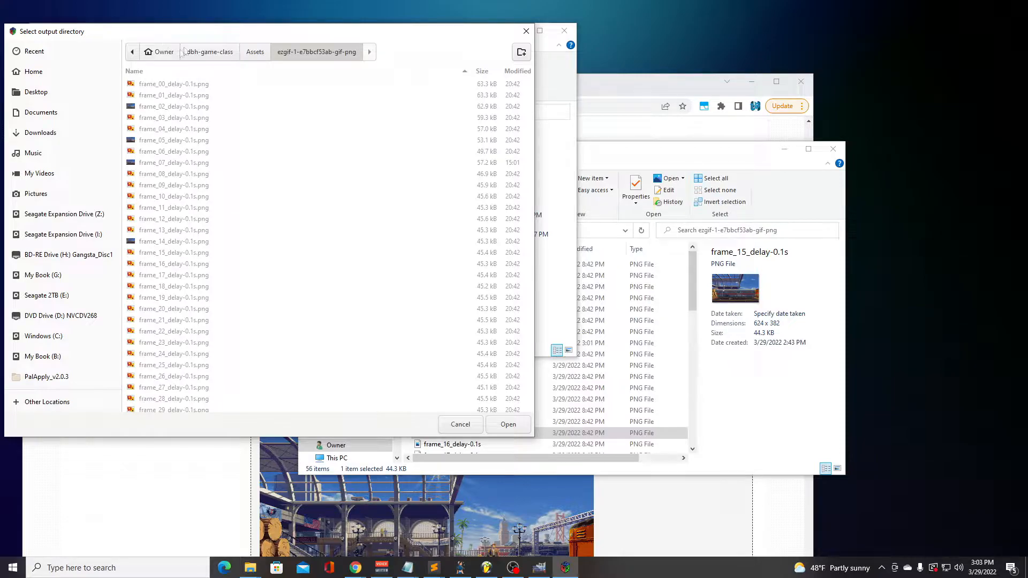
pyautogui.click(222, 54)
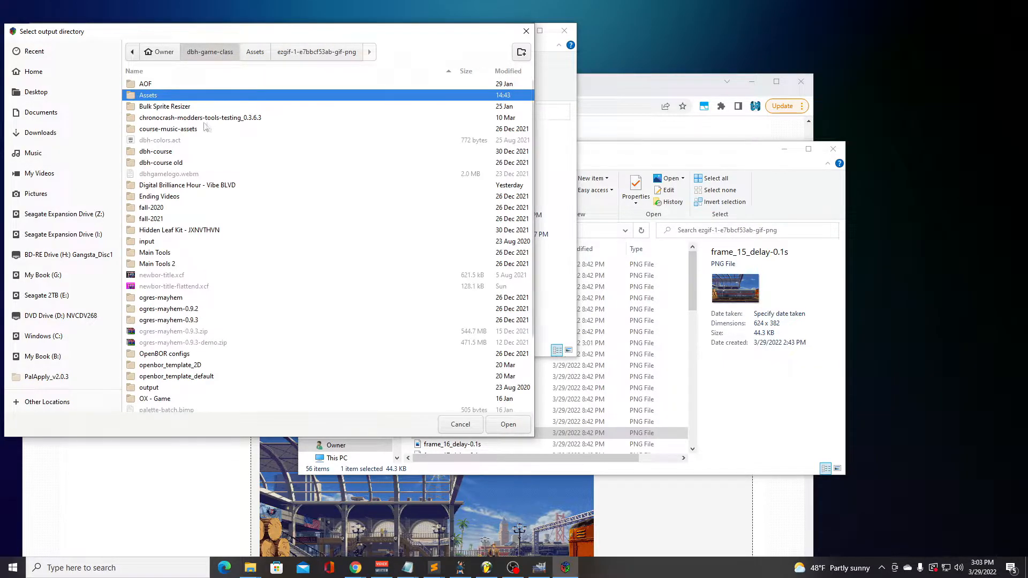
pyautogui.click(157, 152)
pyautogui.doubleClick(157, 153)
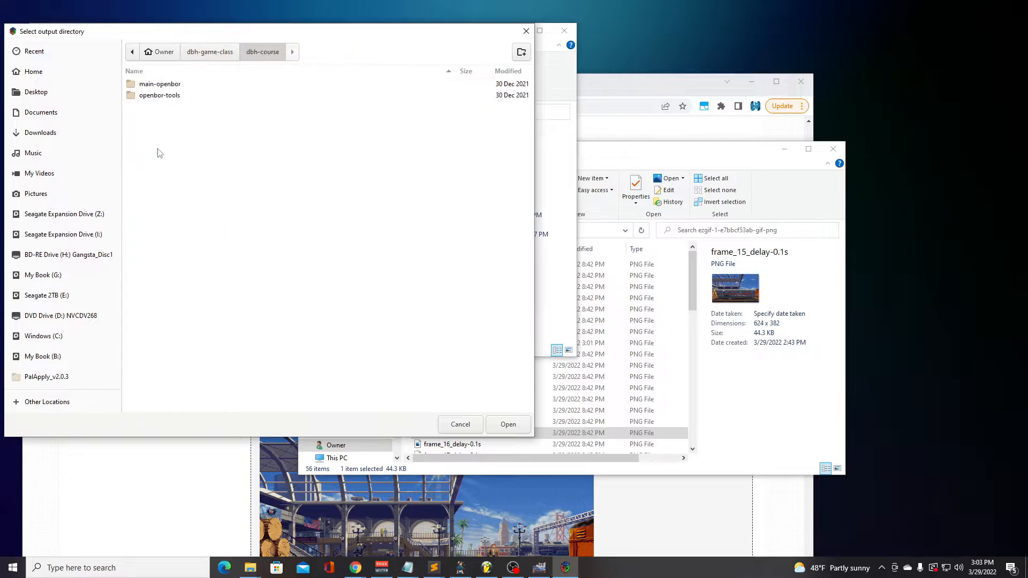
pyautogui.doubleClick(161, 86)
pyautogui.doubleClick(163, 107)
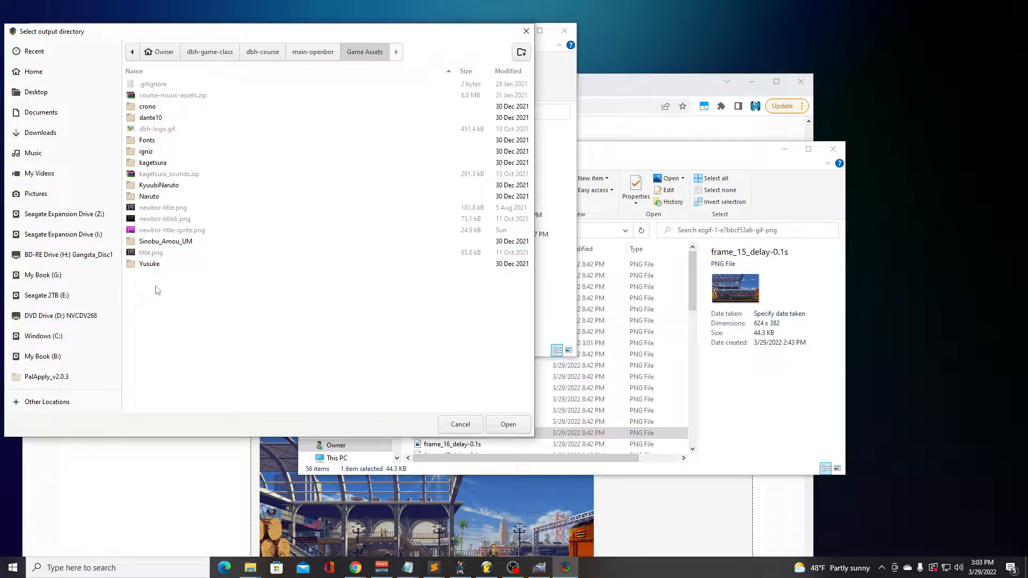
pyautogui.click(521, 53)
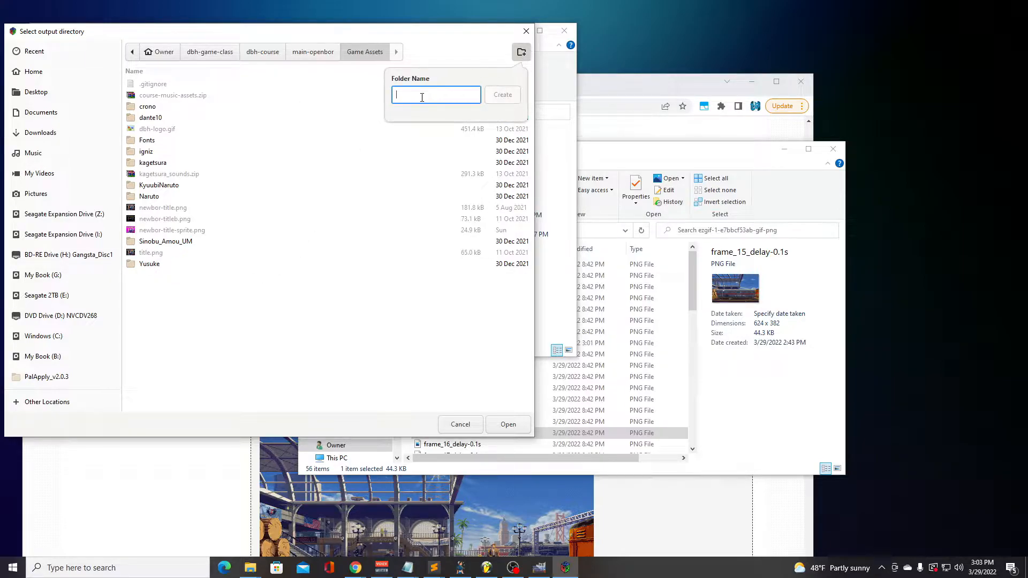
pyautogui.write('newanimations')
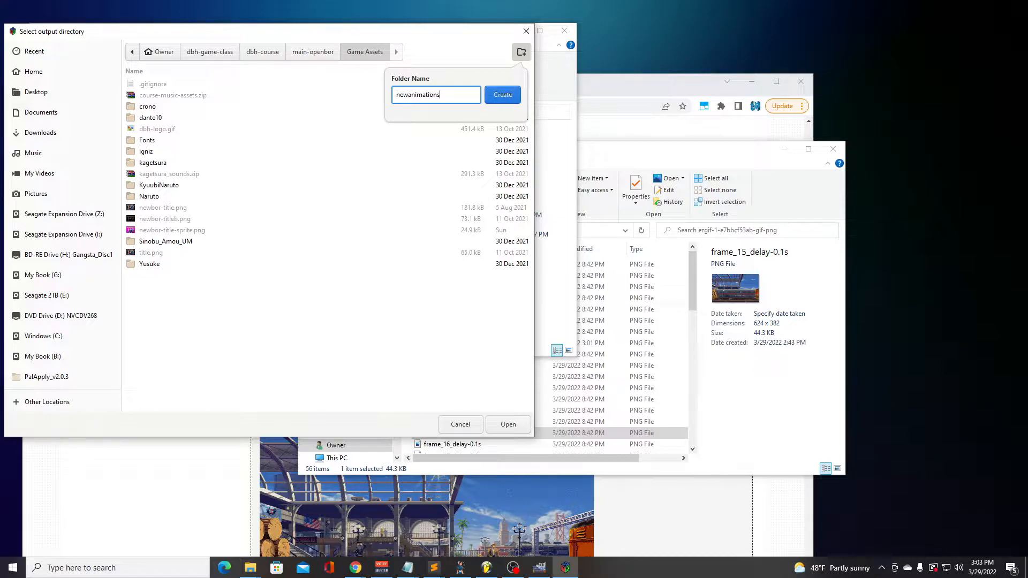
pyautogui.press('Return')
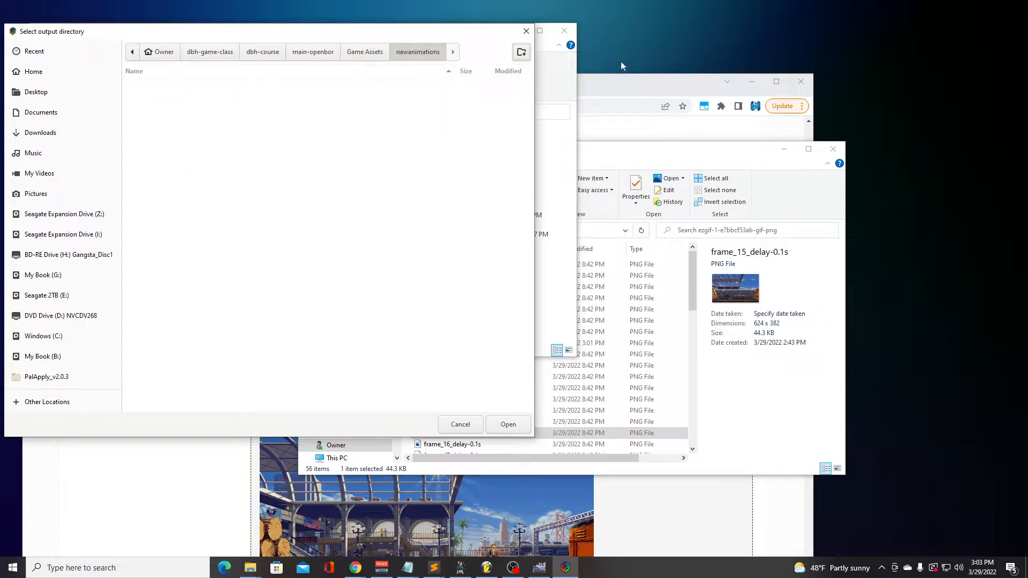
# Create a trainanimations subfolder inside newanimations and set it as the output directory
pyautogui.click(521, 54)
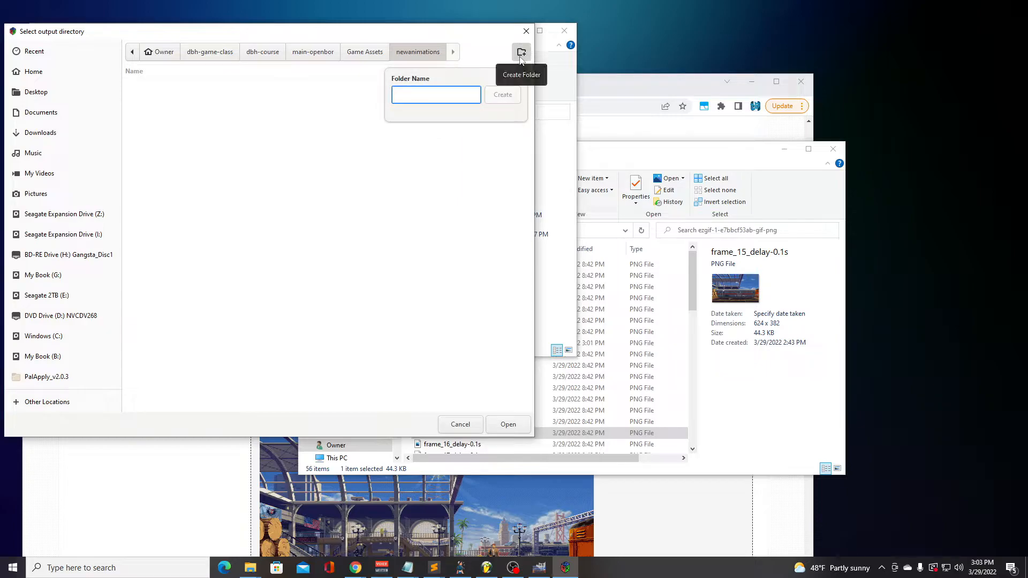
pyautogui.write('trainanimations')
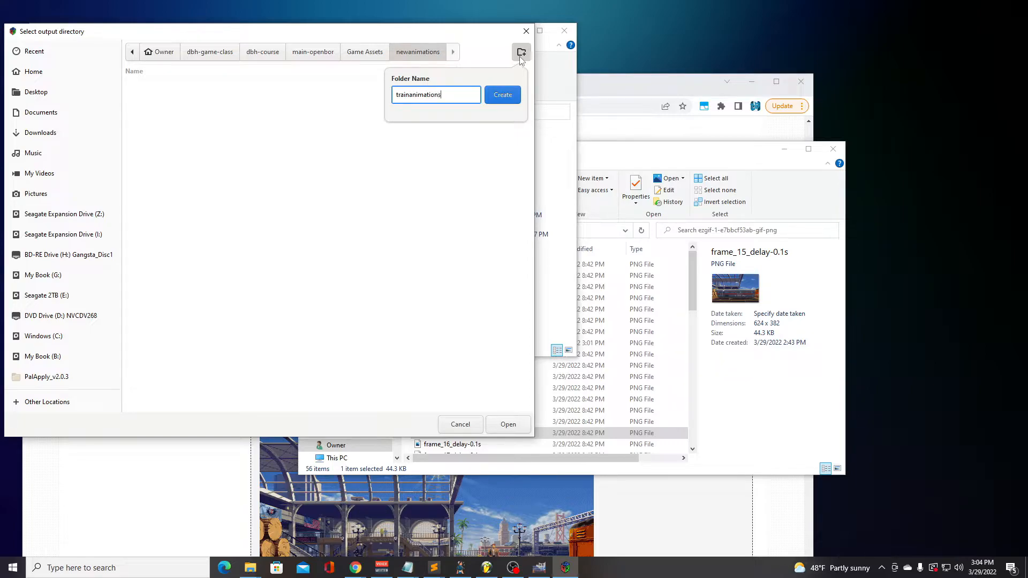
pyautogui.click(507, 97)
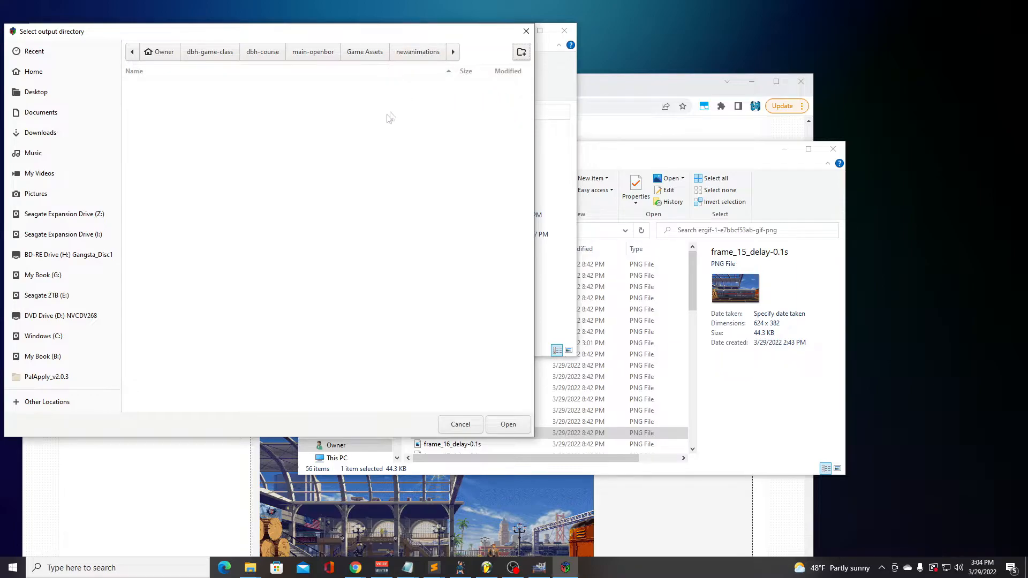
pyautogui.click(508, 425)
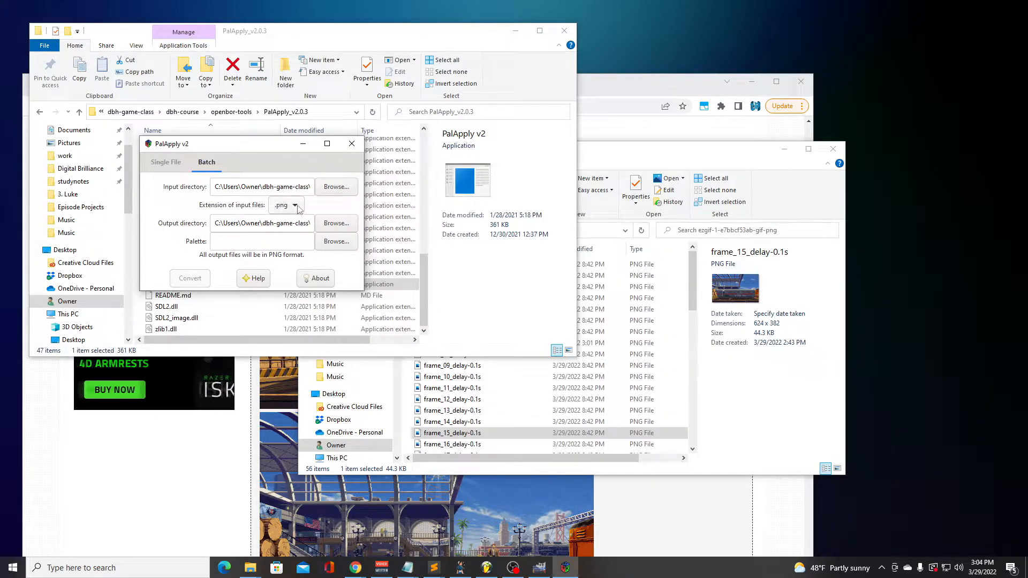
# Choose frame_07_delay-0.1s.png from Assets\ezgif-1-e7bbcf53ab-gif-png as the palette source, batch-convert the frames, and dismiss the status report
pyautogui.click(337, 242)
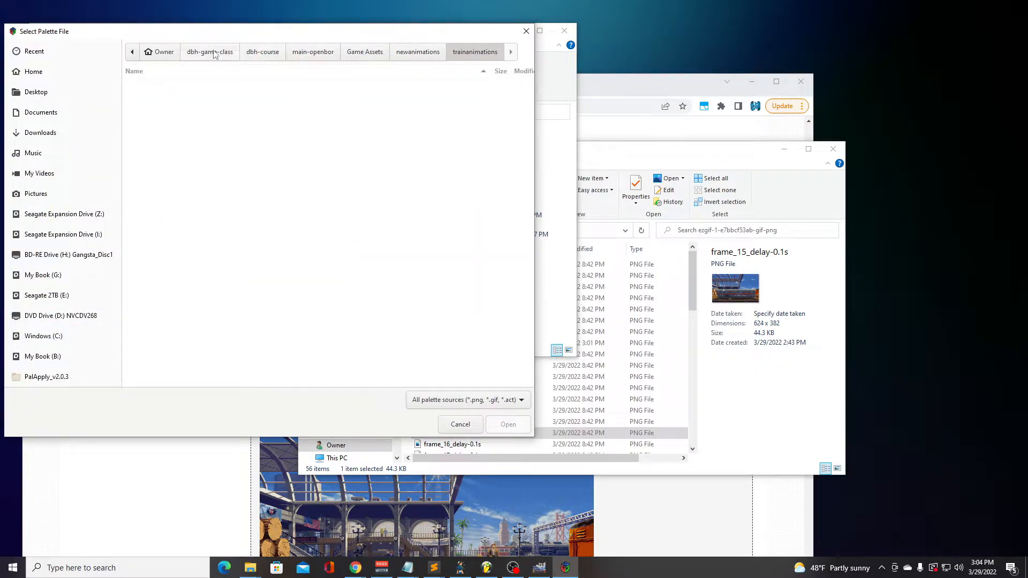
pyautogui.click(202, 56)
pyautogui.doubleClick(170, 95)
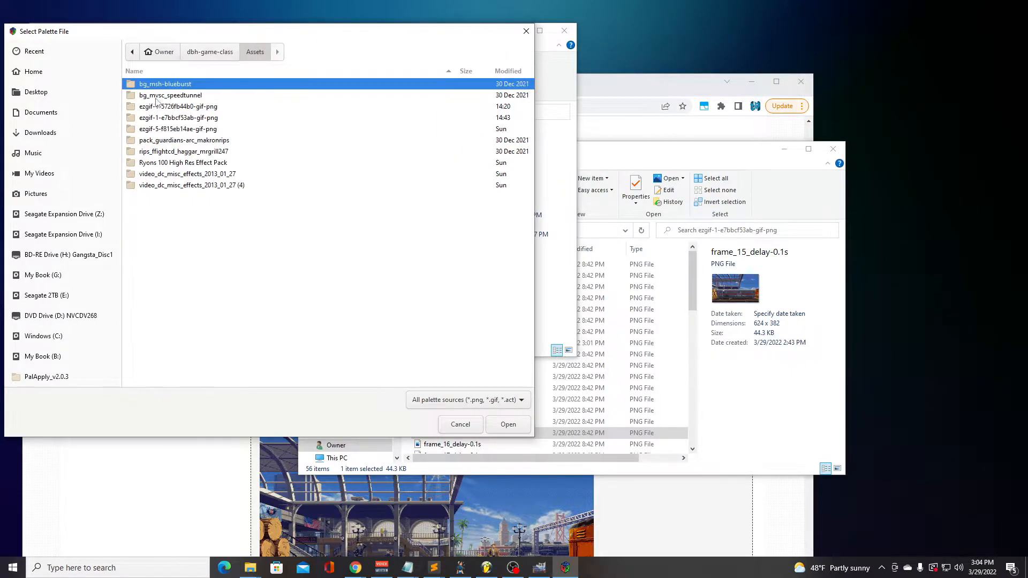
pyautogui.doubleClick(205, 118)
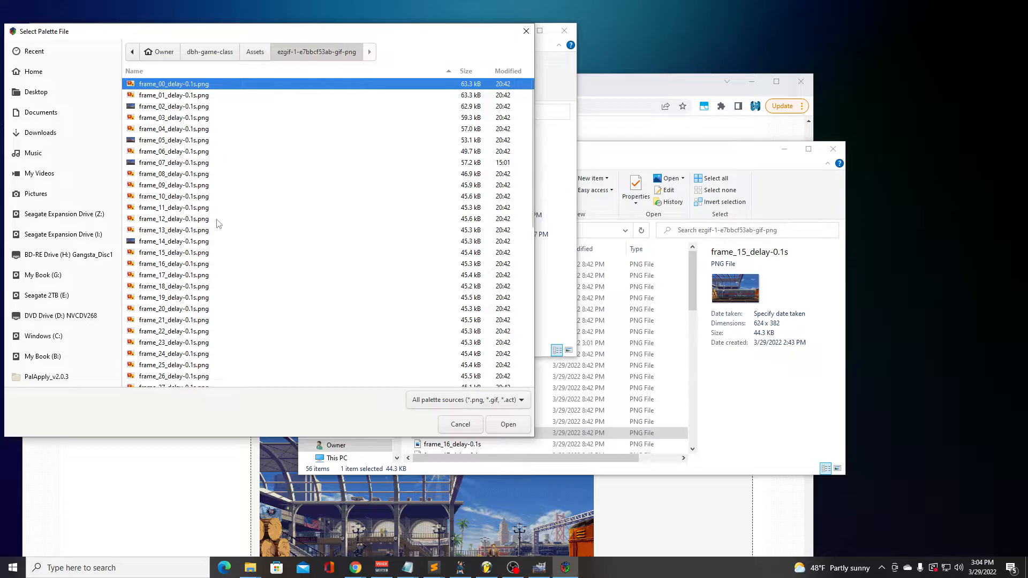
pyautogui.click(178, 164)
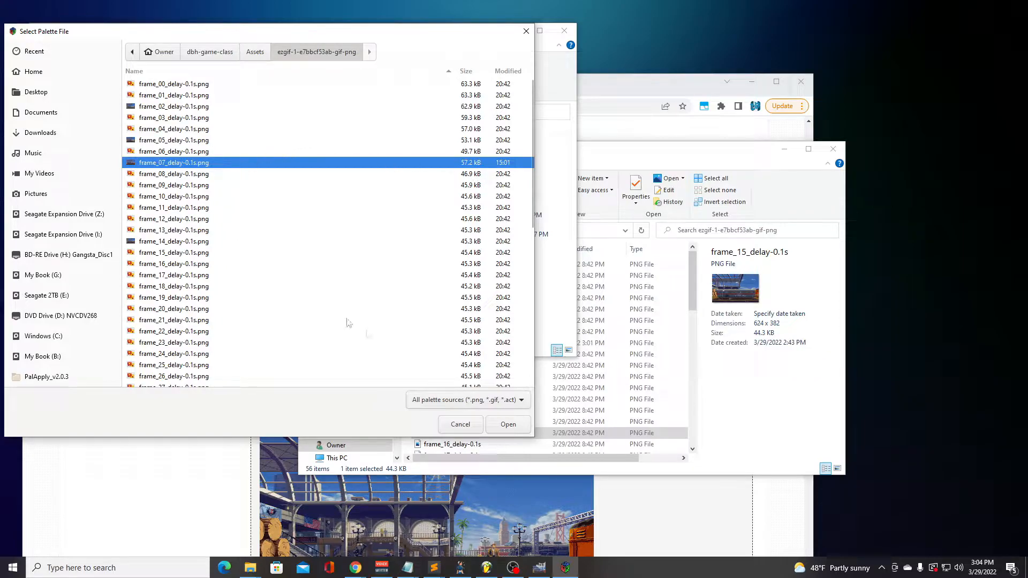
pyautogui.click(508, 424)
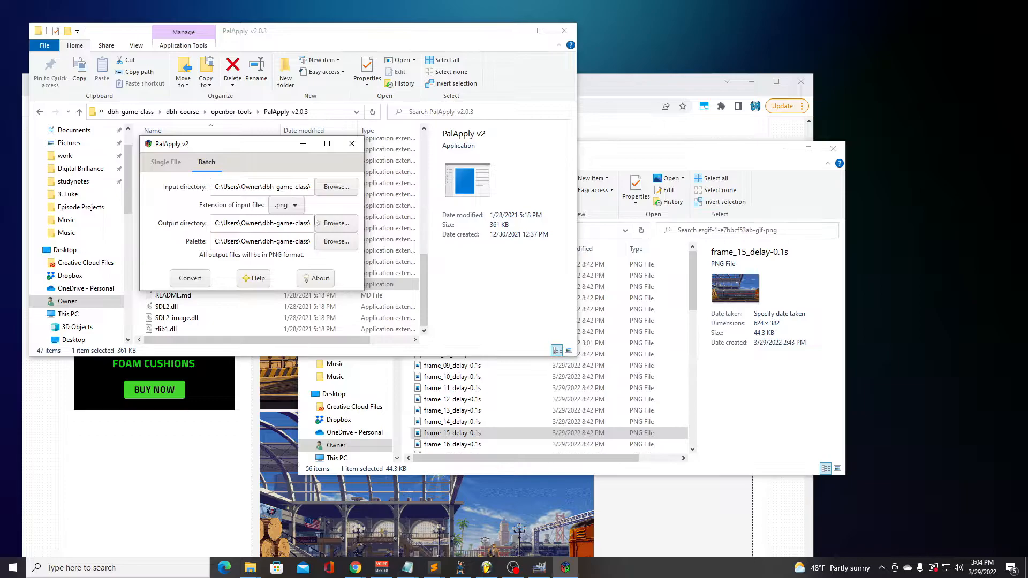
pyautogui.click(191, 279)
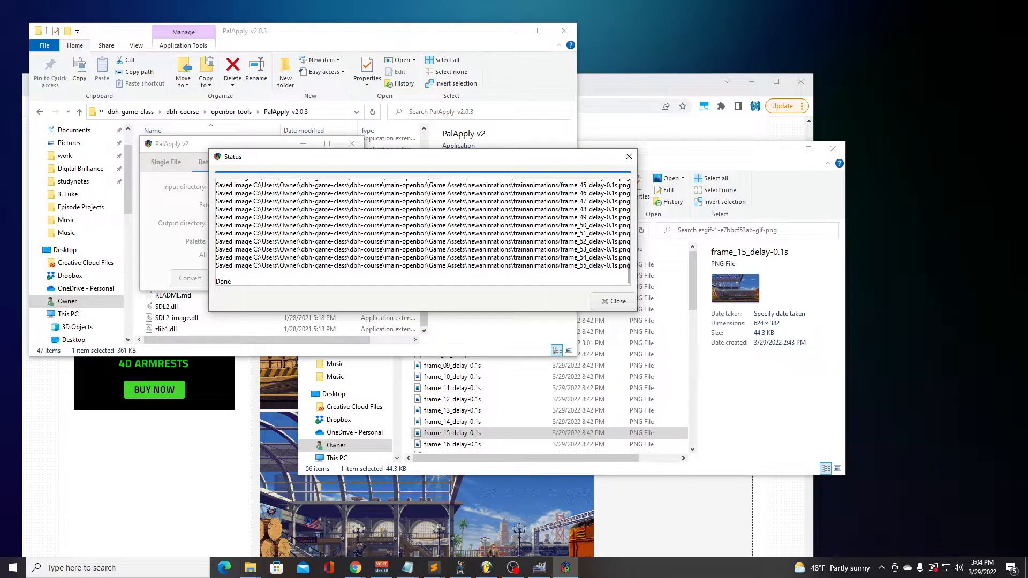
pyautogui.click(614, 302)
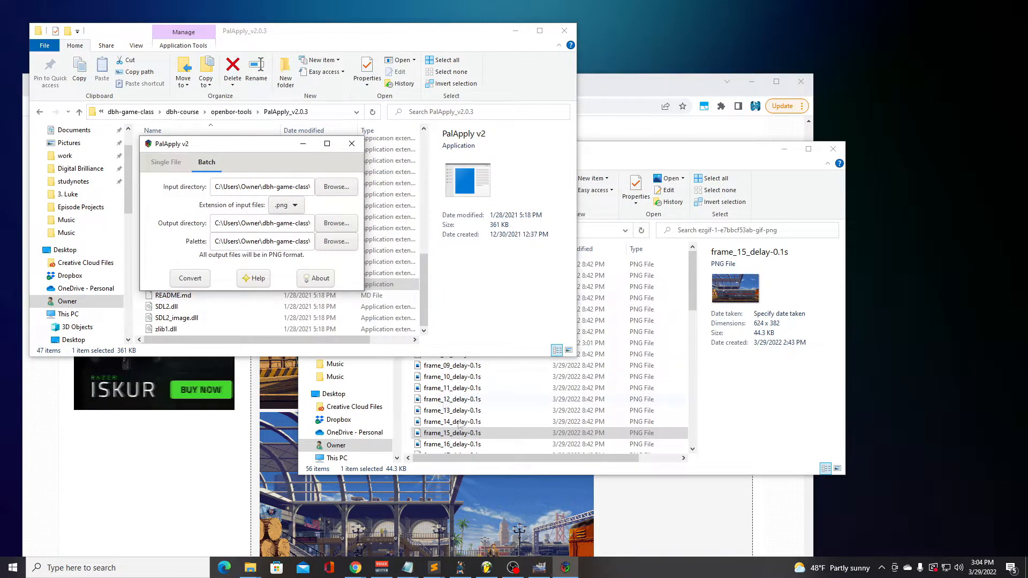
# Switch to GIMP, start opening an image, and browse to the dbh-game-class folder with its contents sorted by name
pyautogui.moveTo(539, 572)
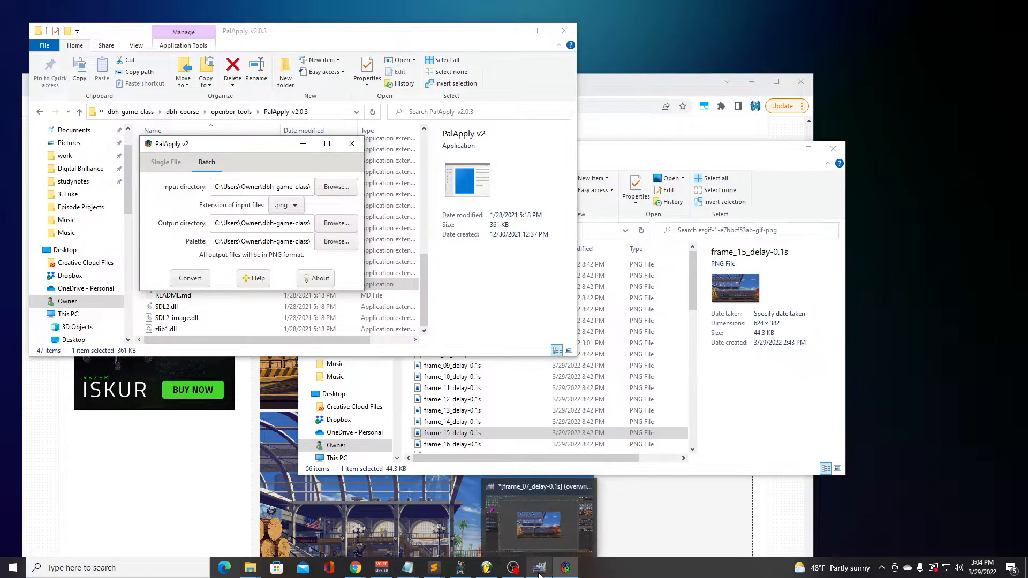
pyautogui.click(538, 519)
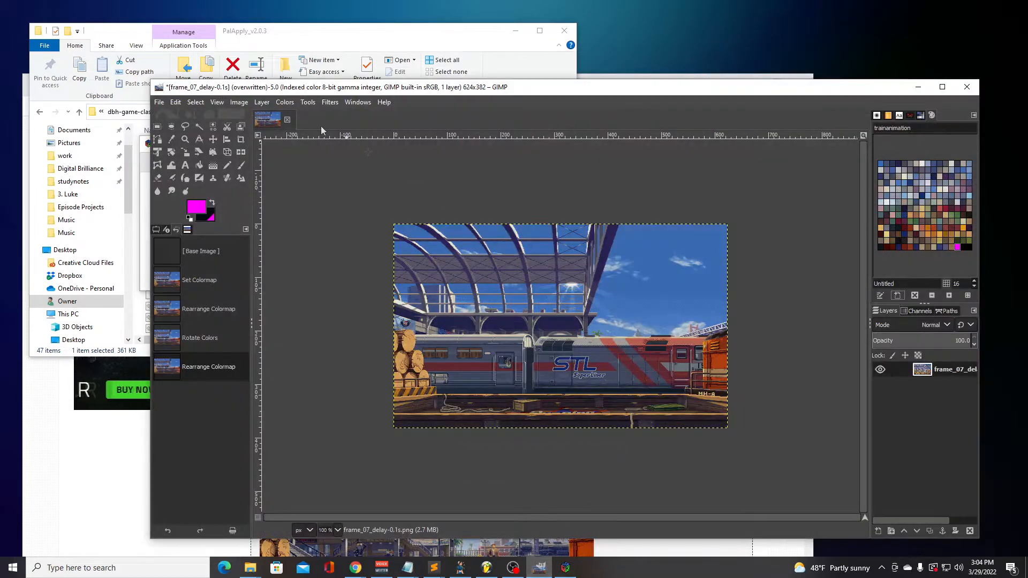
pyautogui.click(159, 102)
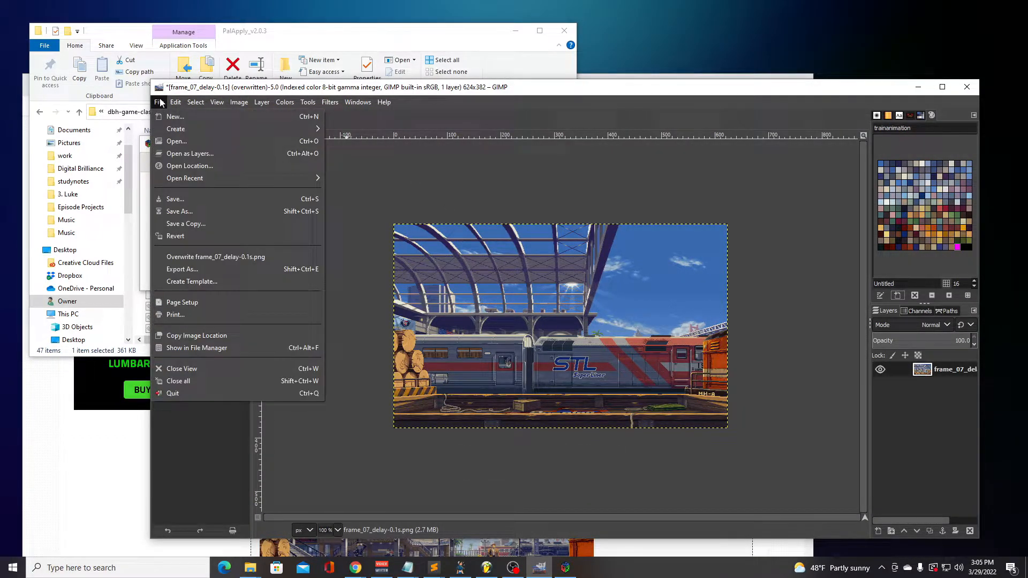
pyautogui.click(177, 141)
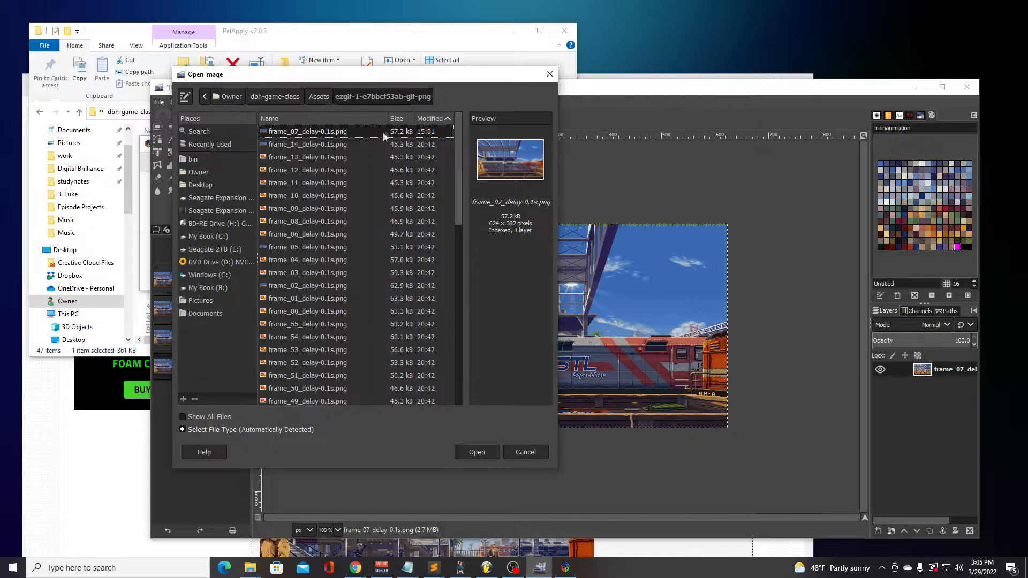
pyautogui.click(287, 97)
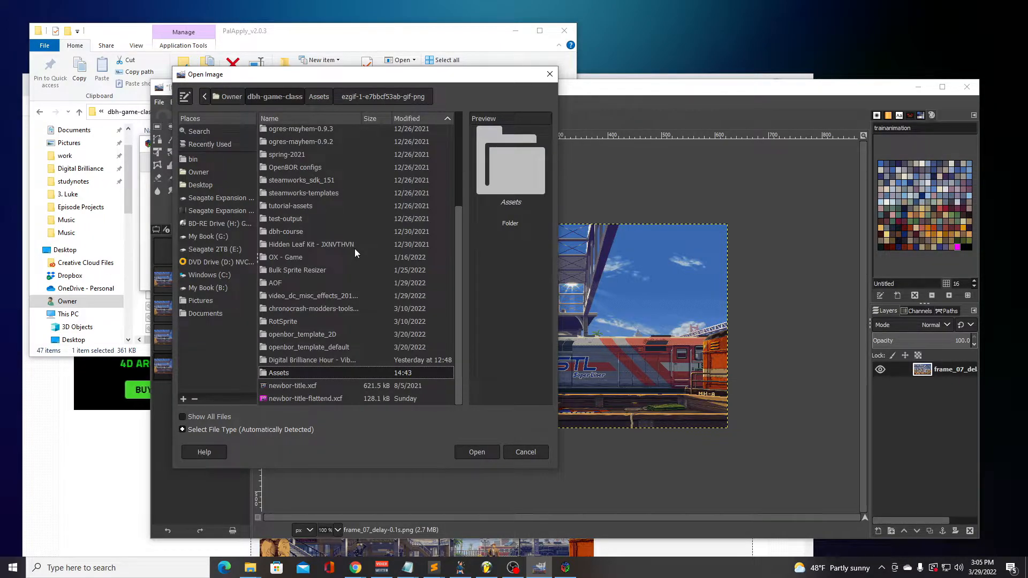
pyautogui.scroll(5, 360, 270)
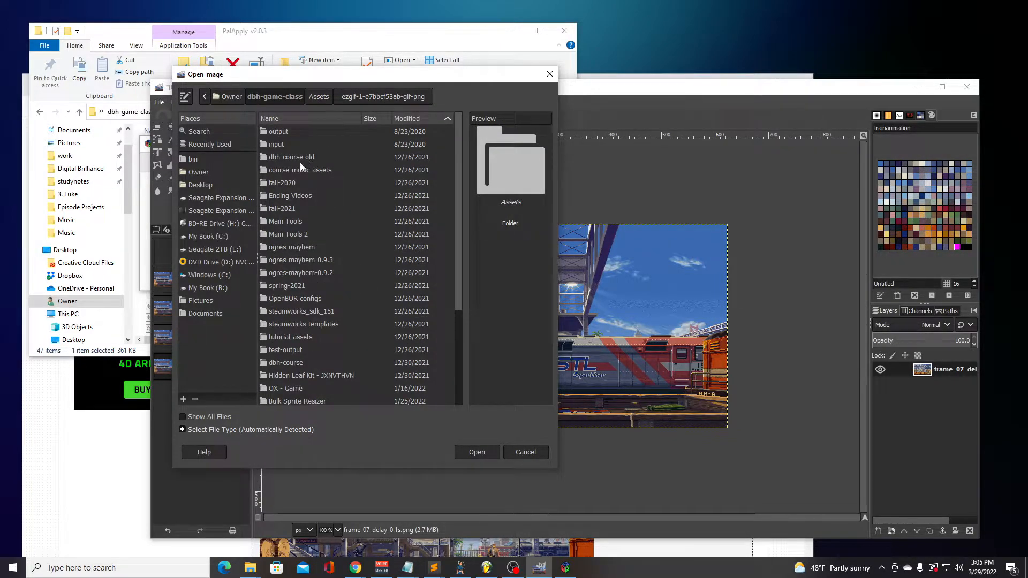
pyautogui.scroll(-5, 313, 223)
pyautogui.click(310, 118)
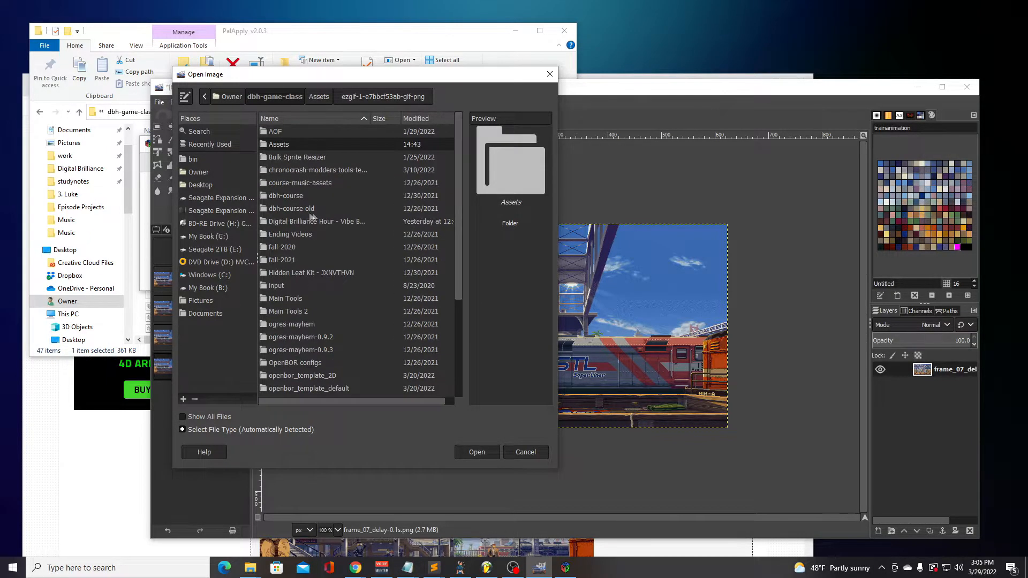
# Open the converted frame_16_delay-0.1s.png from dbh-course\main-openbor\Game Assets\newanimations\trainanimations
pyautogui.doubleClick(292, 196)
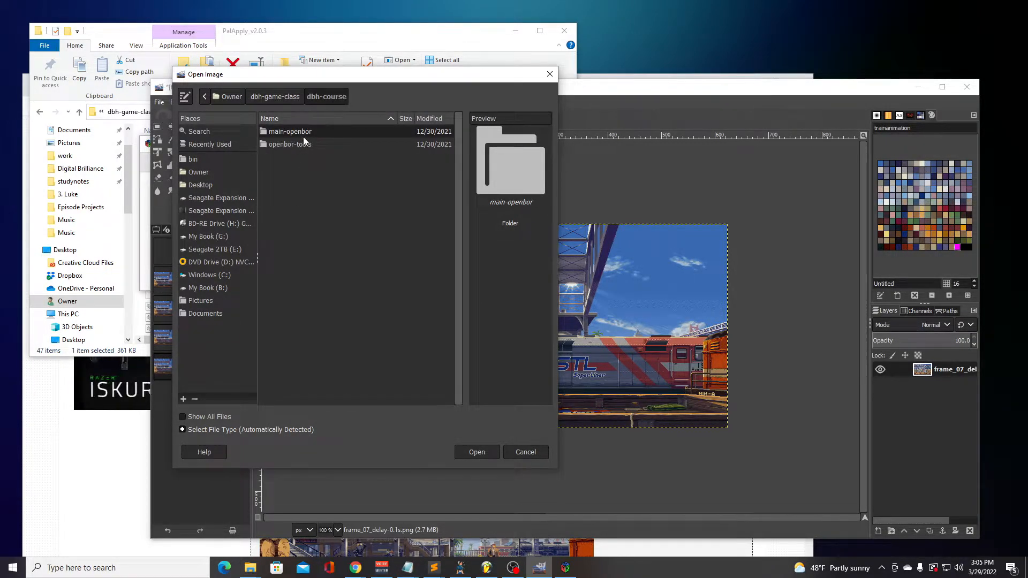
pyautogui.doubleClick(289, 131)
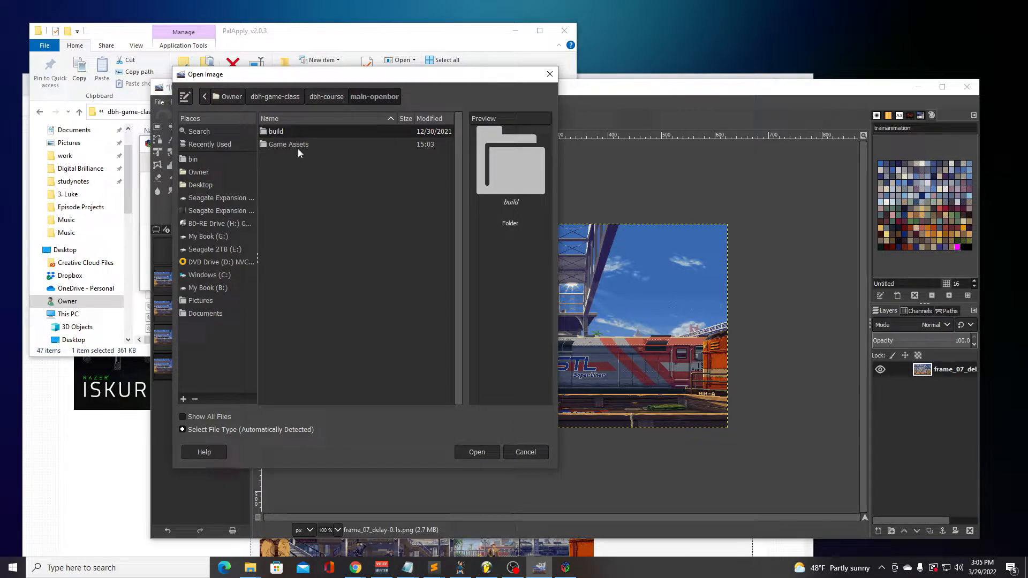
pyautogui.doubleClick(296, 144)
pyautogui.click(293, 221)
pyautogui.doubleClick(293, 221)
pyautogui.doubleClick(280, 133)
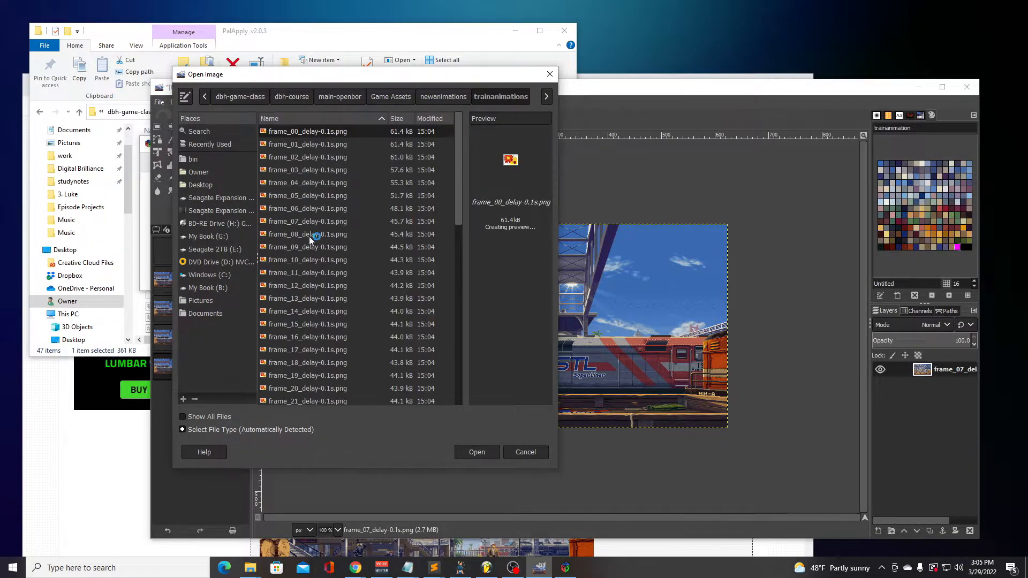
pyautogui.click(309, 337)
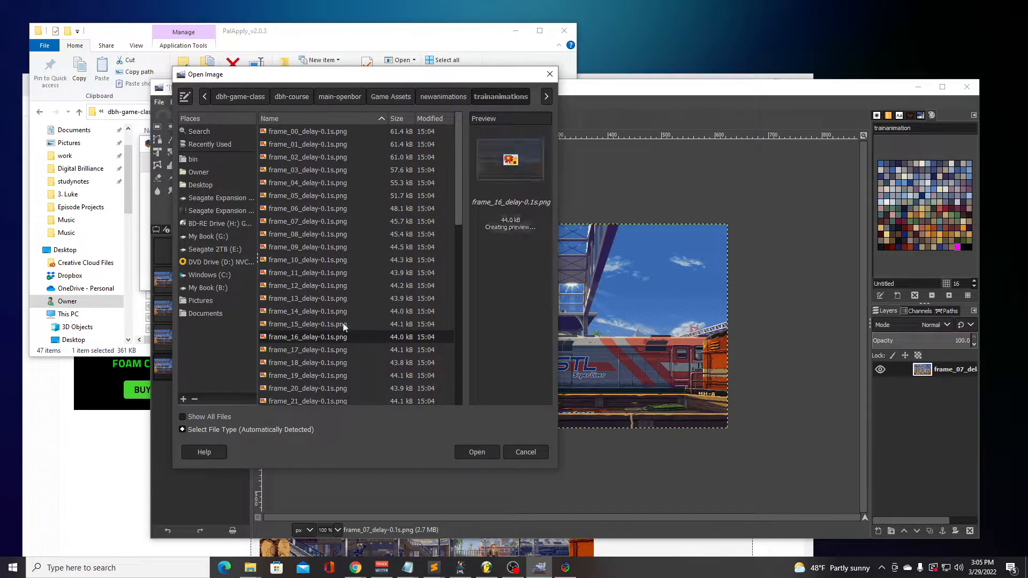
pyautogui.click(485, 452)
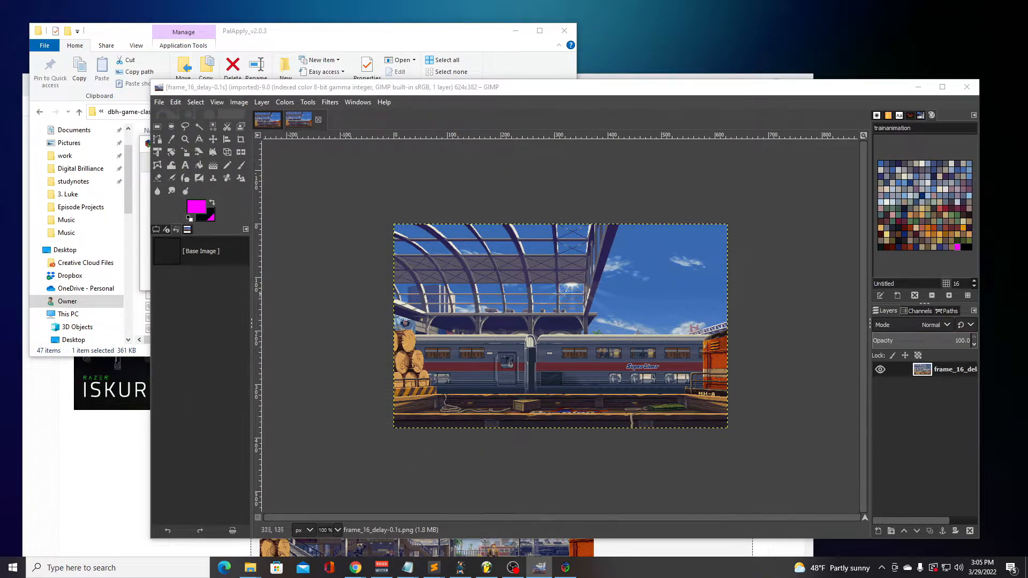
# Examine the colour order of frame_16_delay-0.1s.png in Rearrange Colormap and accept it without moving any colours
pyautogui.click(285, 101)
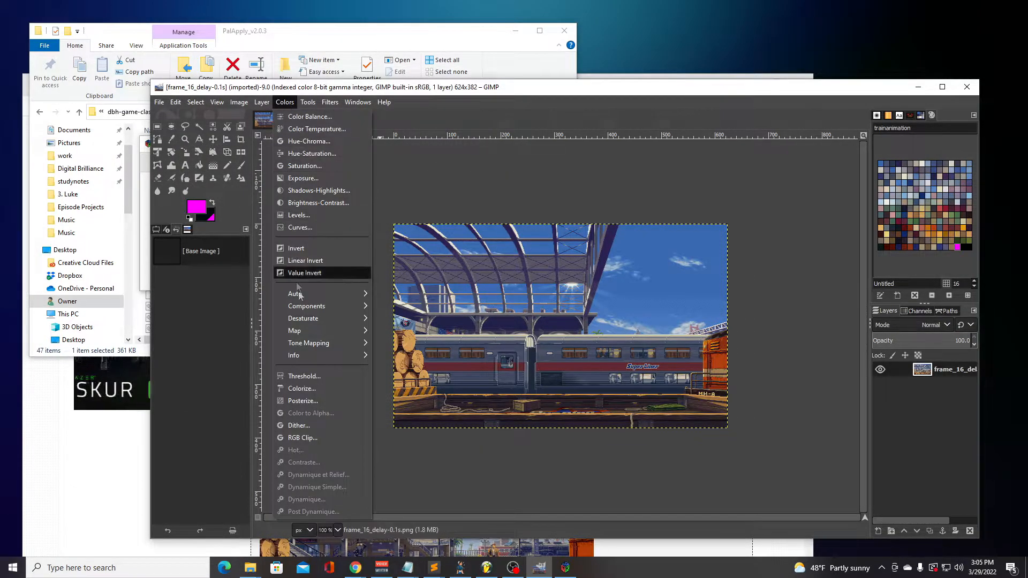
pyautogui.moveTo(317, 330)
pyautogui.click(416, 331)
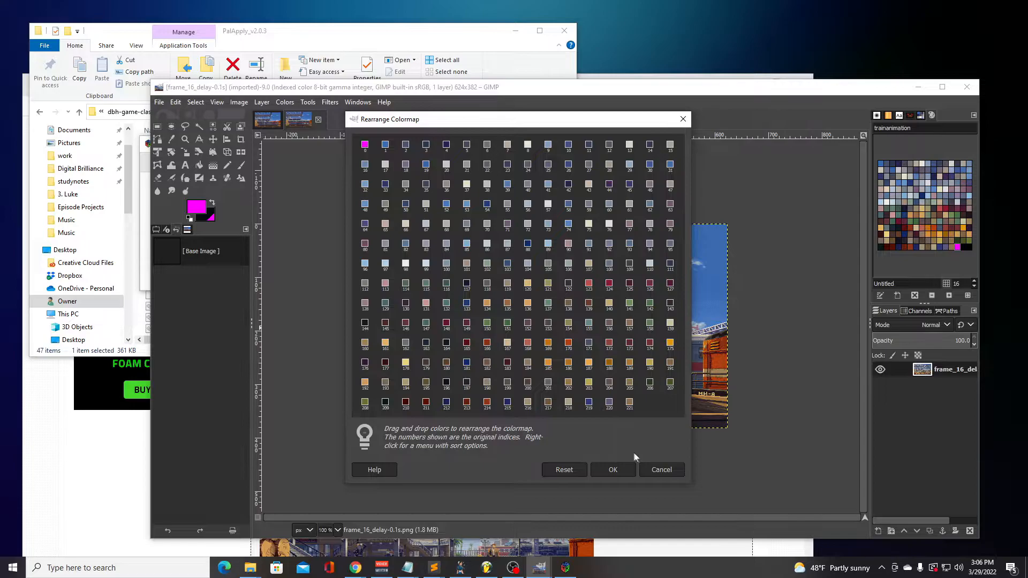
pyautogui.click(610, 470)
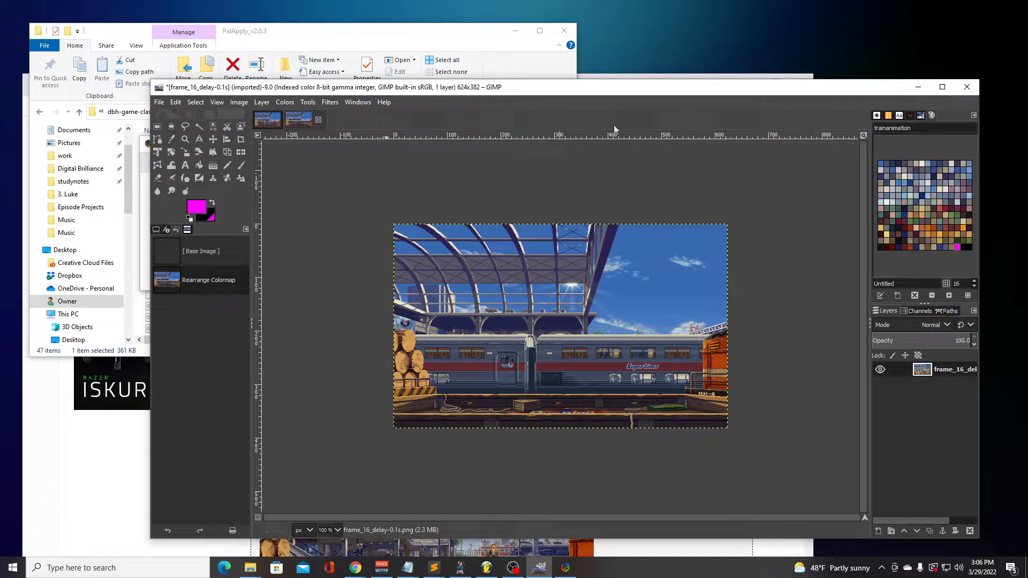
# Close PalApply and reload the game project in openBor Stats
pyautogui.click(919, 87)
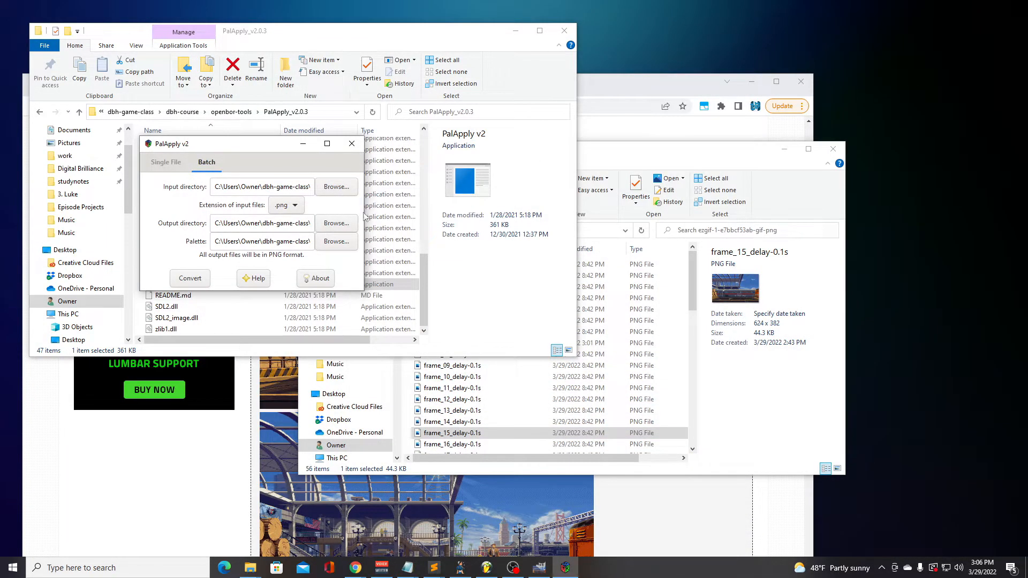
pyautogui.click(352, 145)
pyautogui.moveTo(347, 73); pyautogui.dragTo(579, 160)
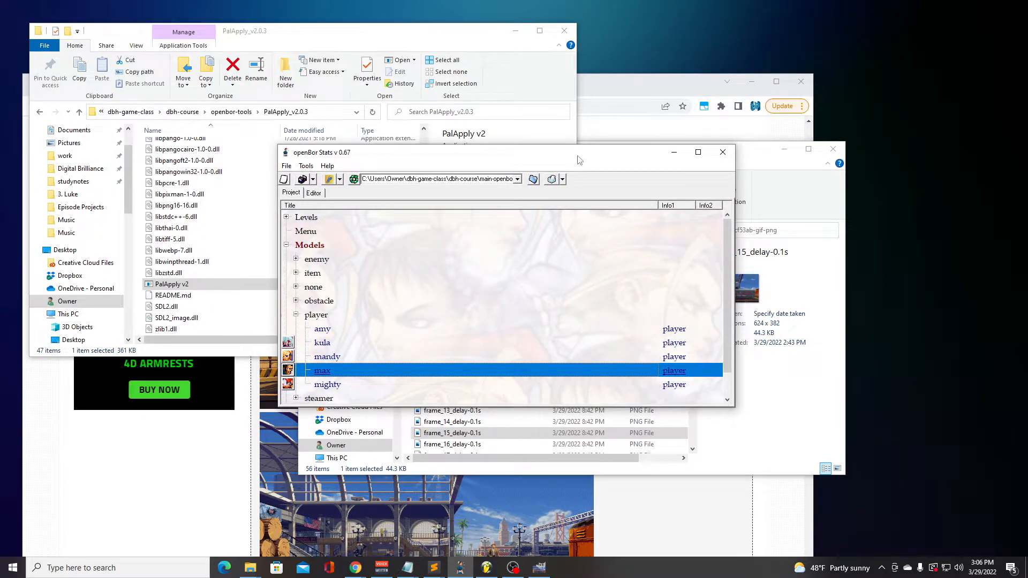
pyautogui.click(353, 180)
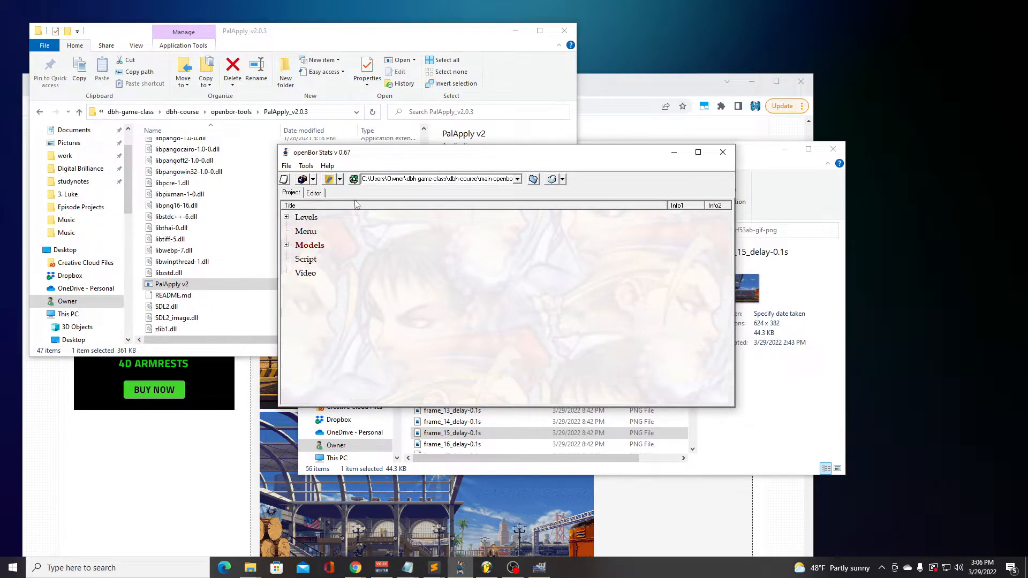
# Start adding a character entity under the none models, using the ObstacleDecoration.txt template and the Load load method
pyautogui.click(286, 245)
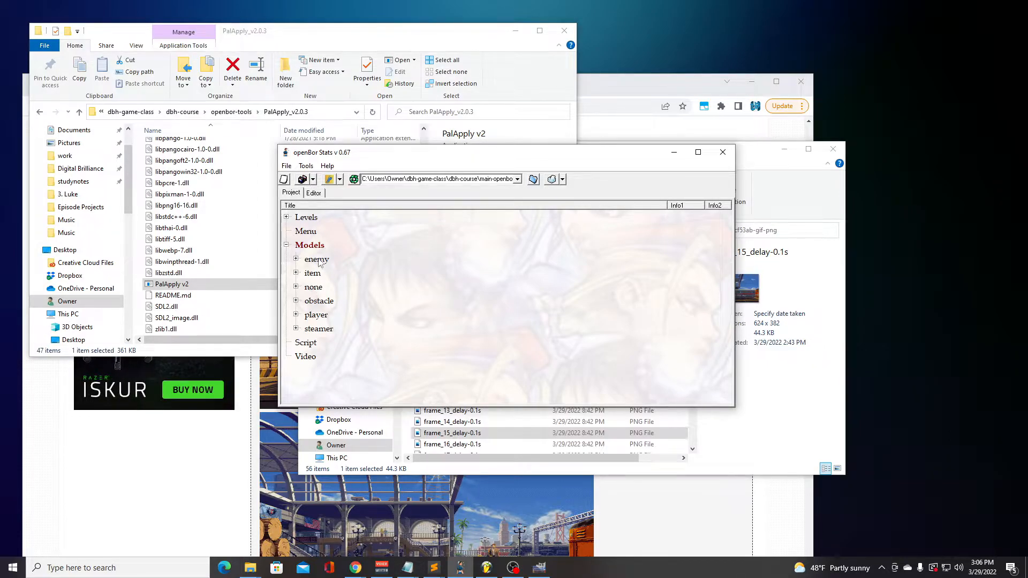
pyautogui.rightClick(313, 290)
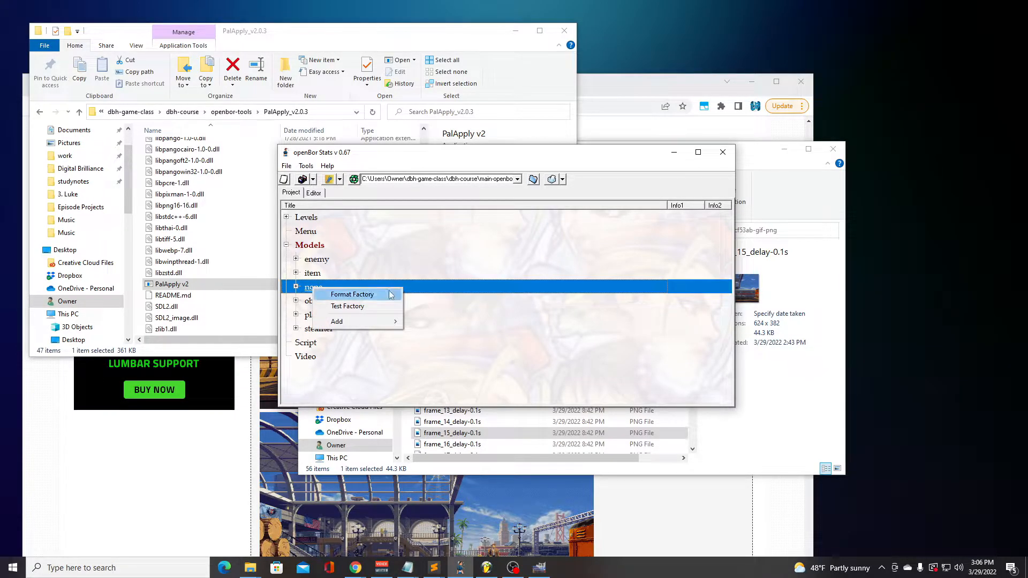
pyautogui.moveTo(365, 324)
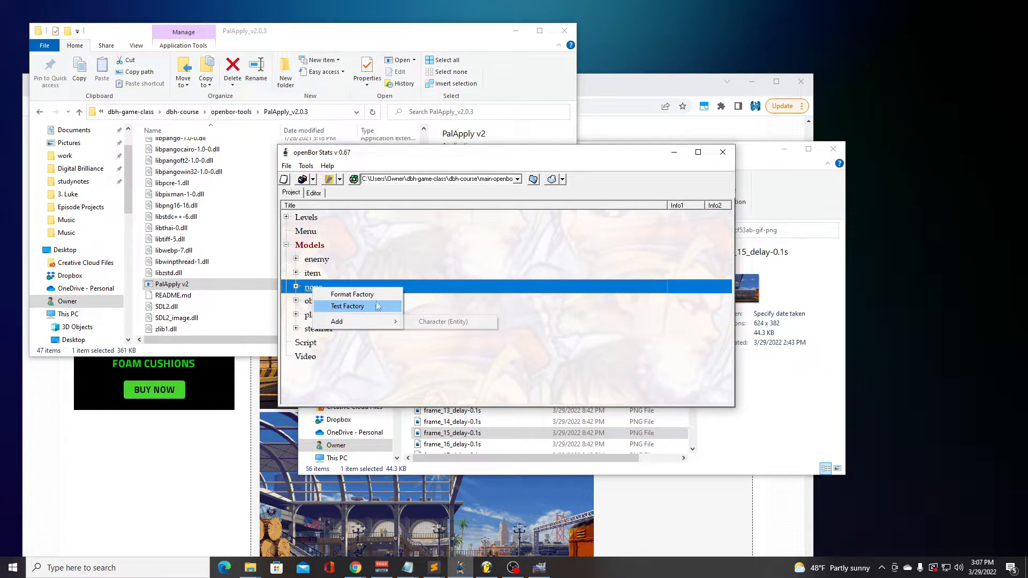
pyautogui.moveTo(397, 325)
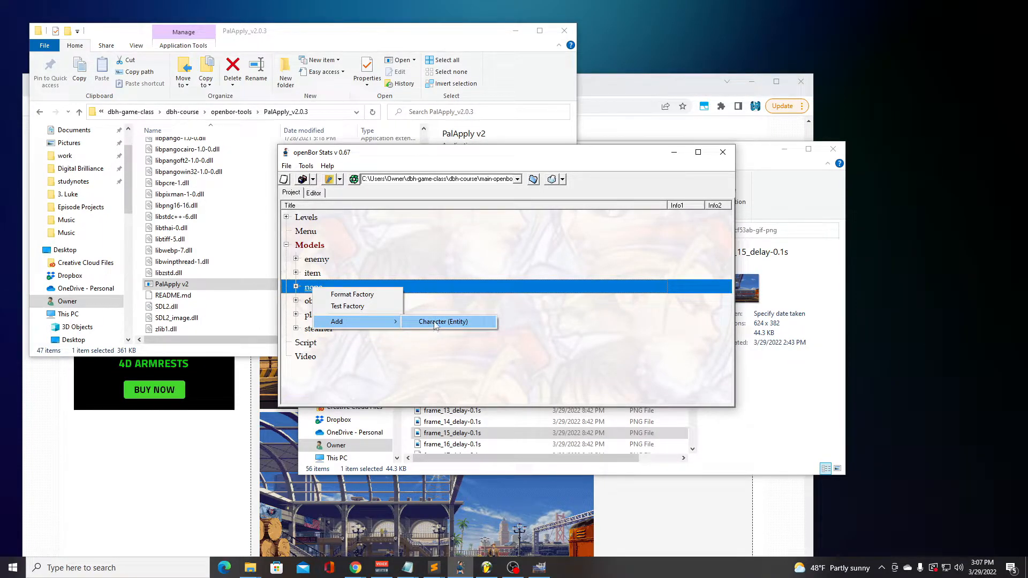
pyautogui.click(435, 322)
pyautogui.click(473, 286)
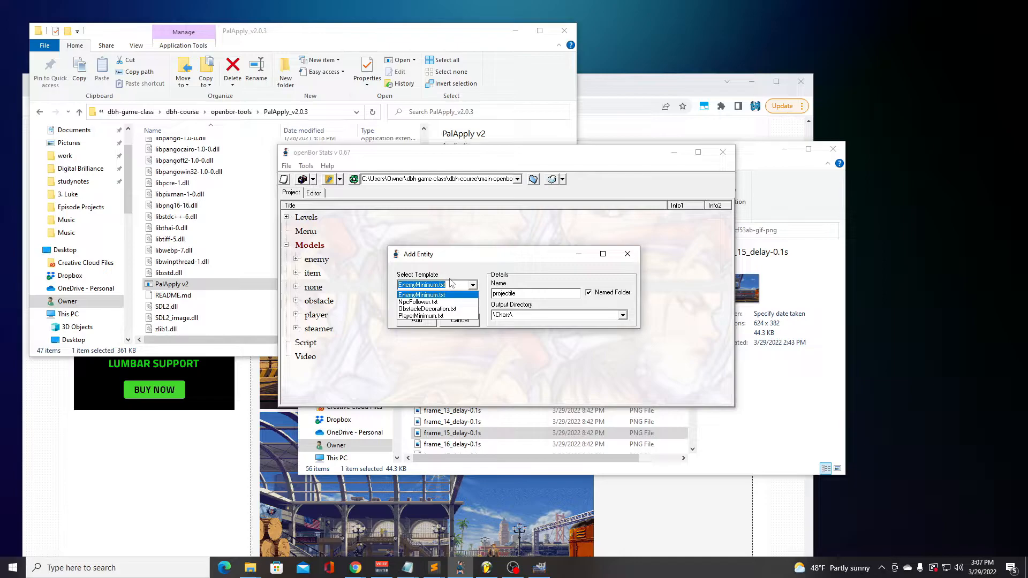
pyautogui.click(440, 309)
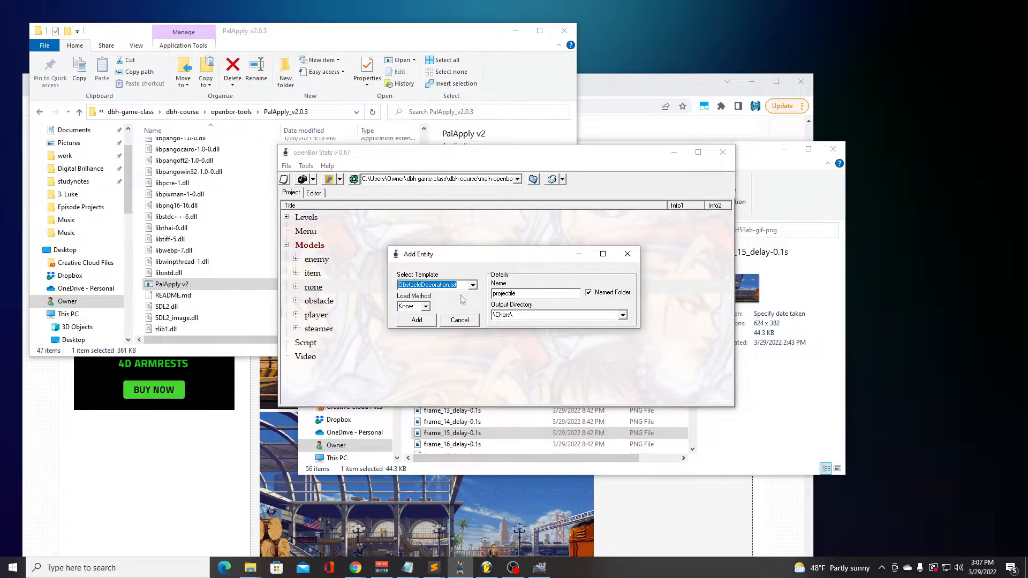
pyautogui.click(426, 306)
pyautogui.click(417, 324)
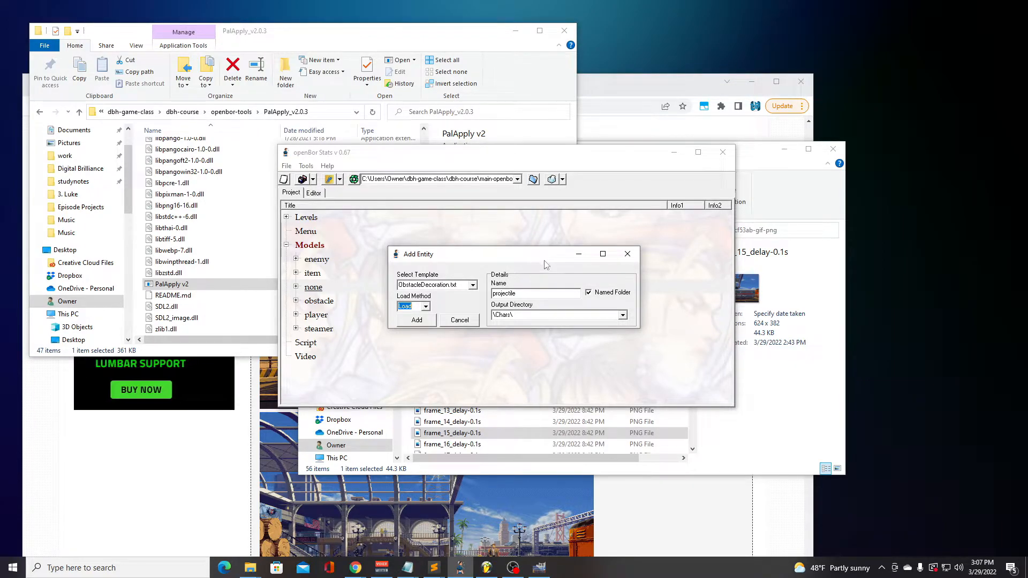
# Name the entity titleanimation, set its output directory to \CHARS\misc\, and add it to the project
pyautogui.press('Tab')
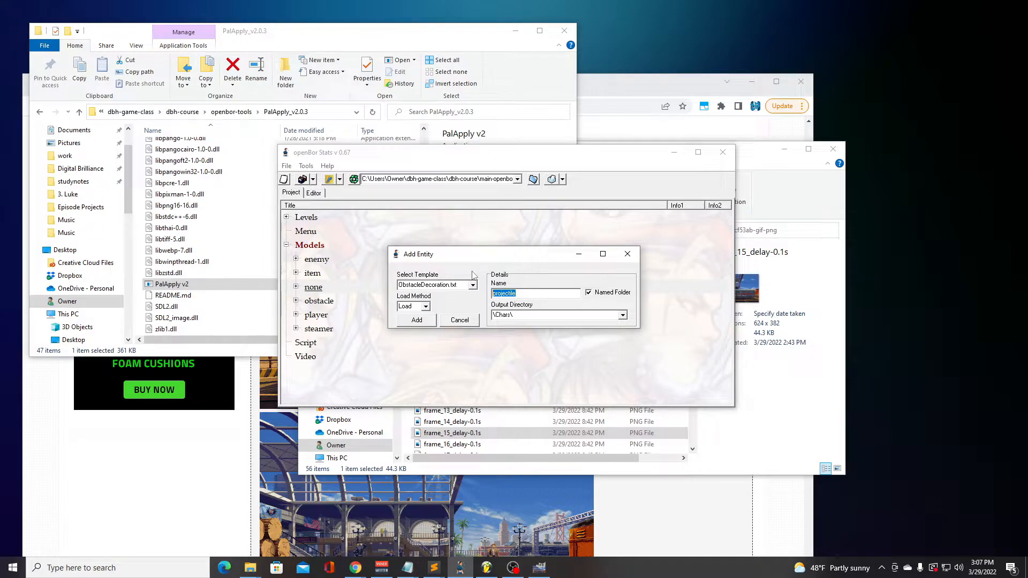
pyautogui.write('title')
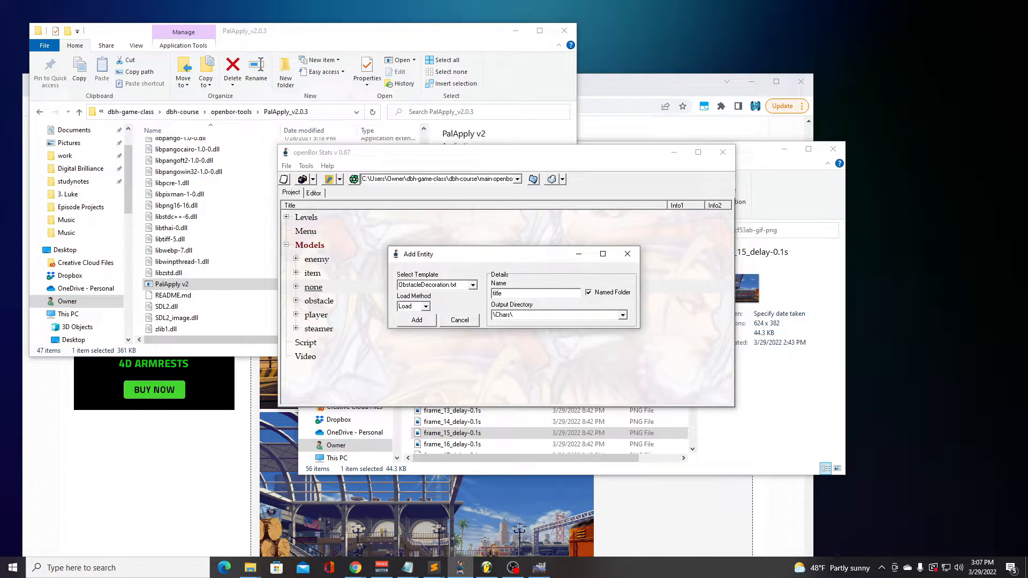
pyautogui.write('animation')
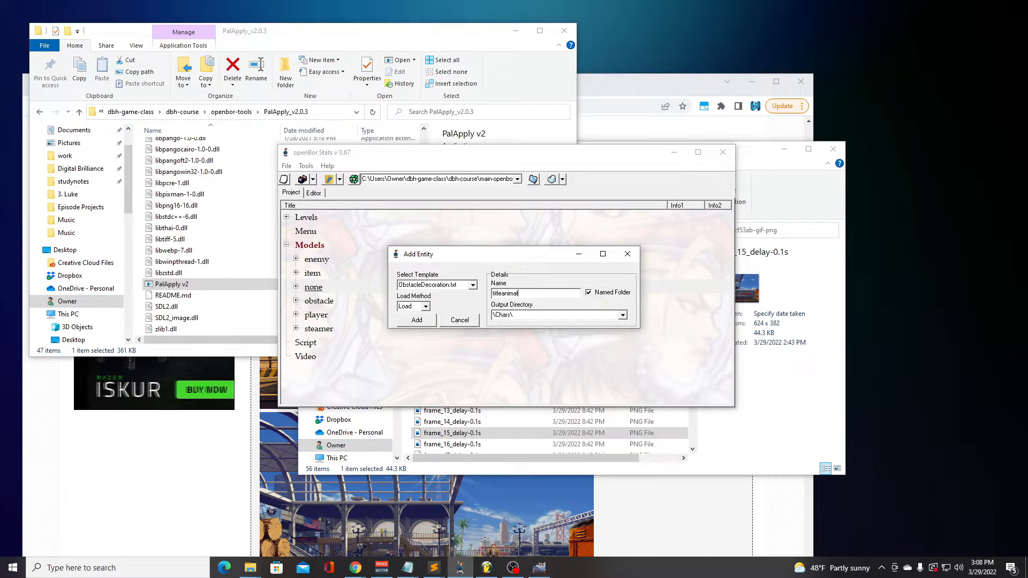
pyautogui.click(624, 315)
pyautogui.moveTo(623, 334)
pyautogui.mouseDown()
pyautogui.moveTo(625, 372)
pyautogui.moveTo(624, 351)
pyautogui.mouseUp()
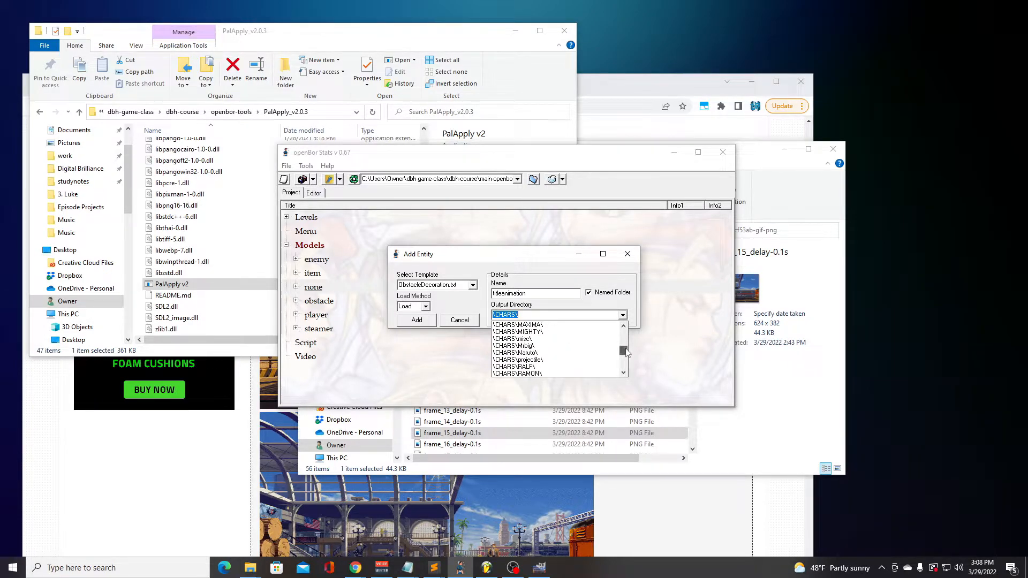
pyautogui.click(539, 339)
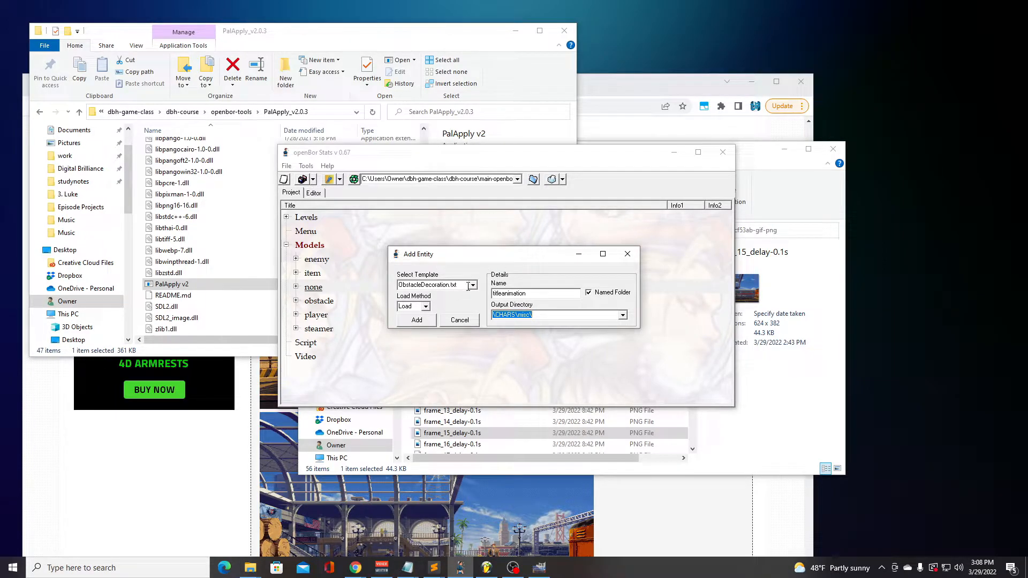
pyautogui.click(417, 320)
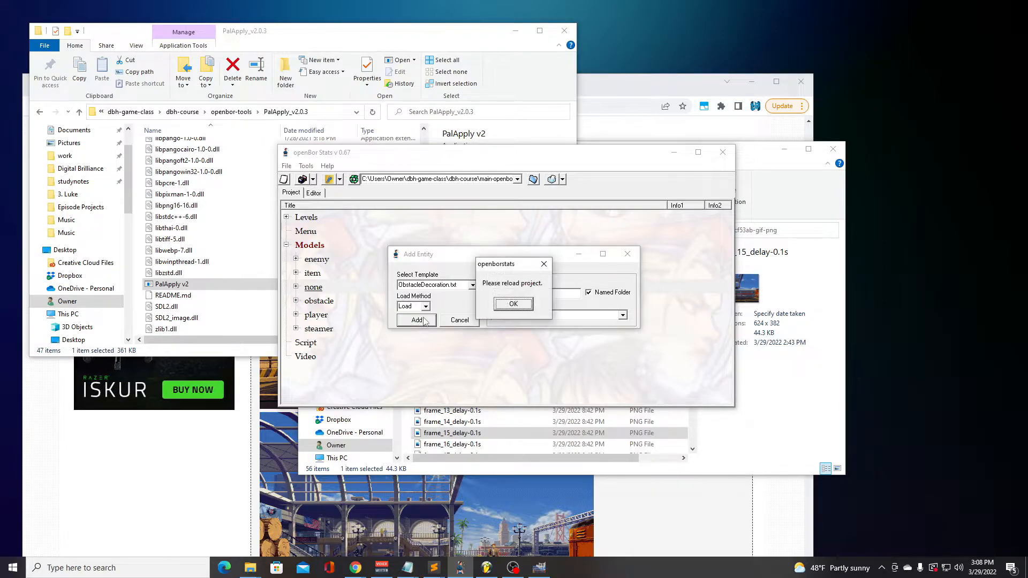
pyautogui.click(514, 304)
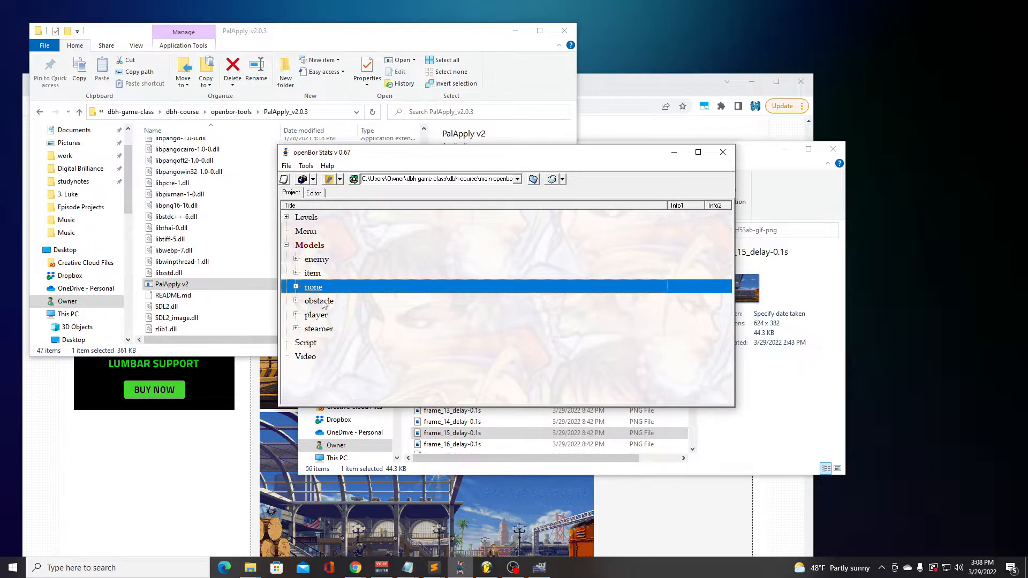
# Reload the project and expand the obstacle group under Models to find the titleanimation entity
pyautogui.click(354, 179)
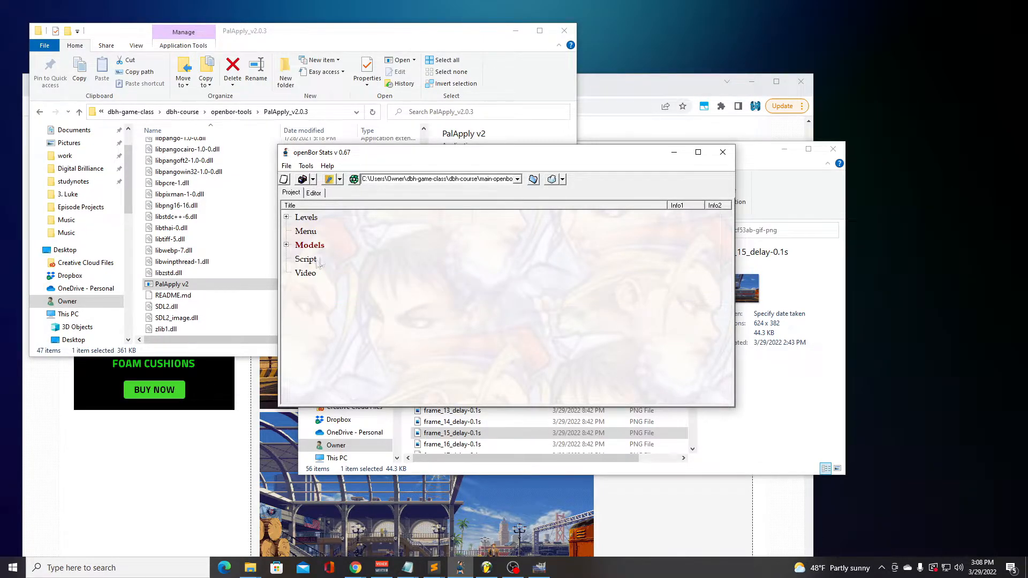
pyautogui.click(287, 245)
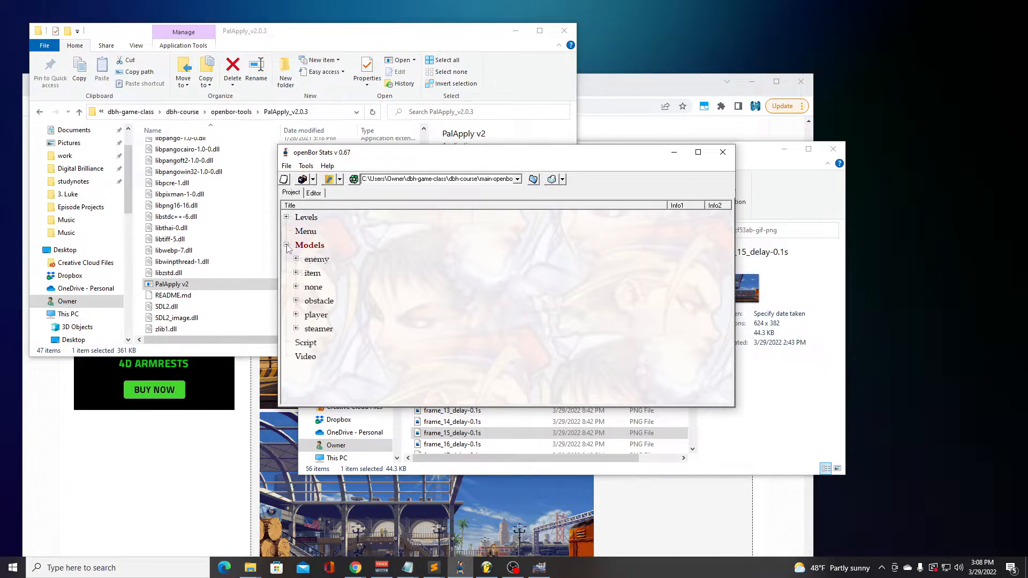
pyautogui.click(296, 301)
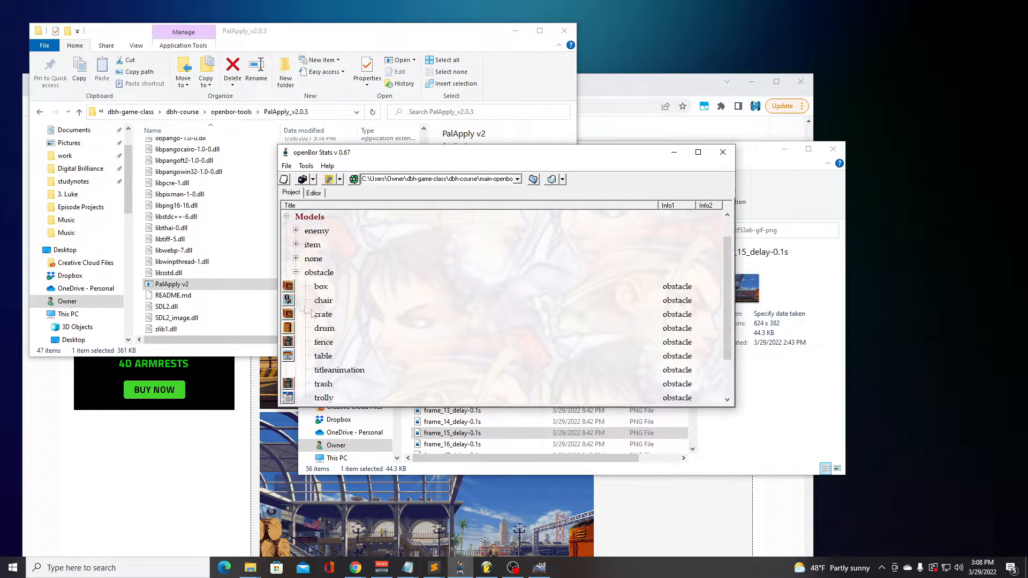
# Open the titleanimation entity in the character editor and change its type to panel
pyautogui.doubleClick(339, 371)
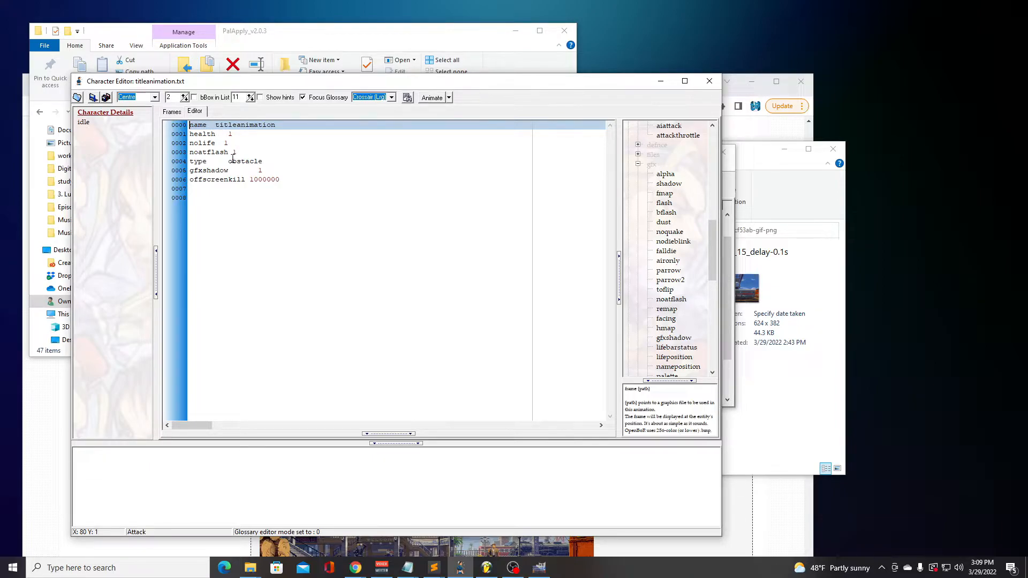
pyautogui.moveTo(228, 161); pyautogui.dragTo(263, 161)
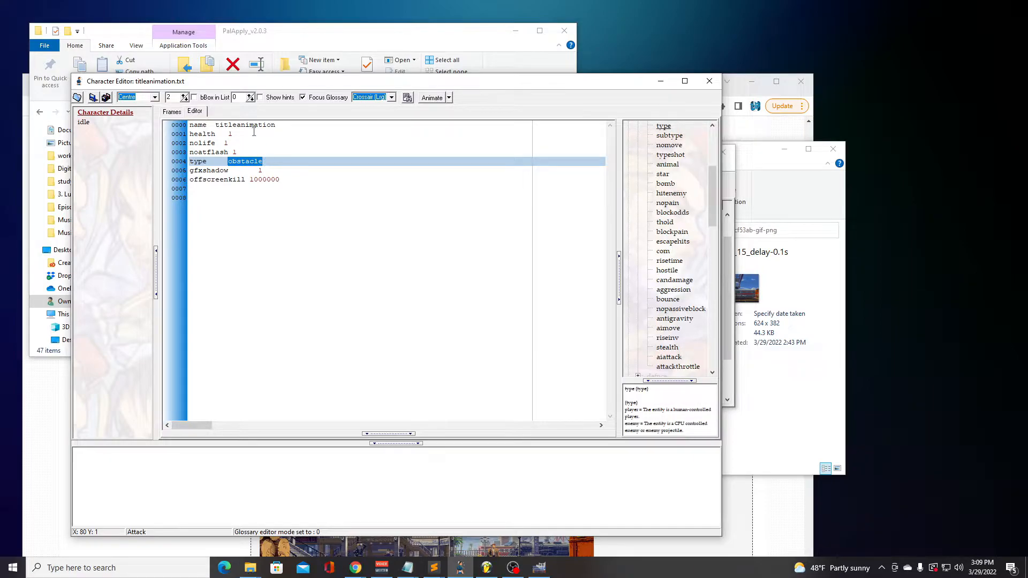
pyautogui.write('pn')
pyautogui.write('anel')
# Replace the gfxshadow line with shadow 0 and remove the offscreenkill line from the character details
pyautogui.moveTo(263, 171); pyautogui.dragTo(190, 171)
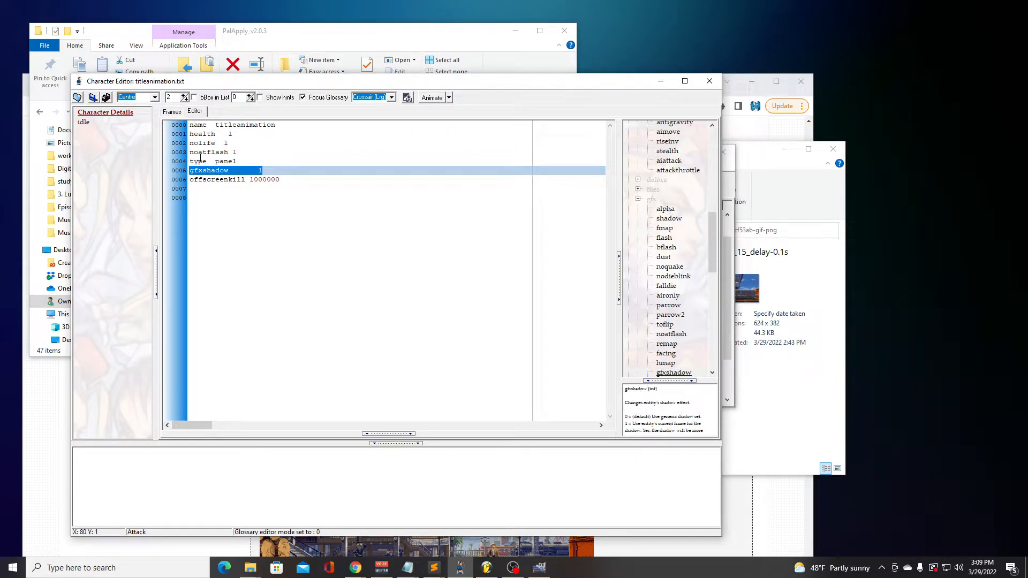
pyautogui.write('shadow 0')
pyautogui.moveTo(235, 170); pyautogui.dragTo(297, 179)
pyautogui.press('Delete')
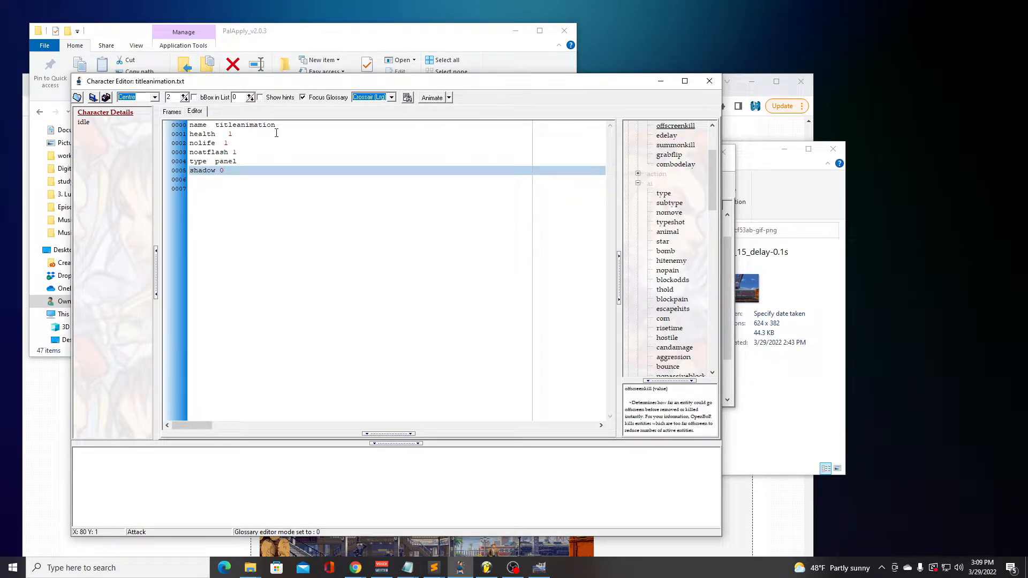
# Add a setlayer -1 line below the shadow setting in the character details
pyautogui.press('Return')
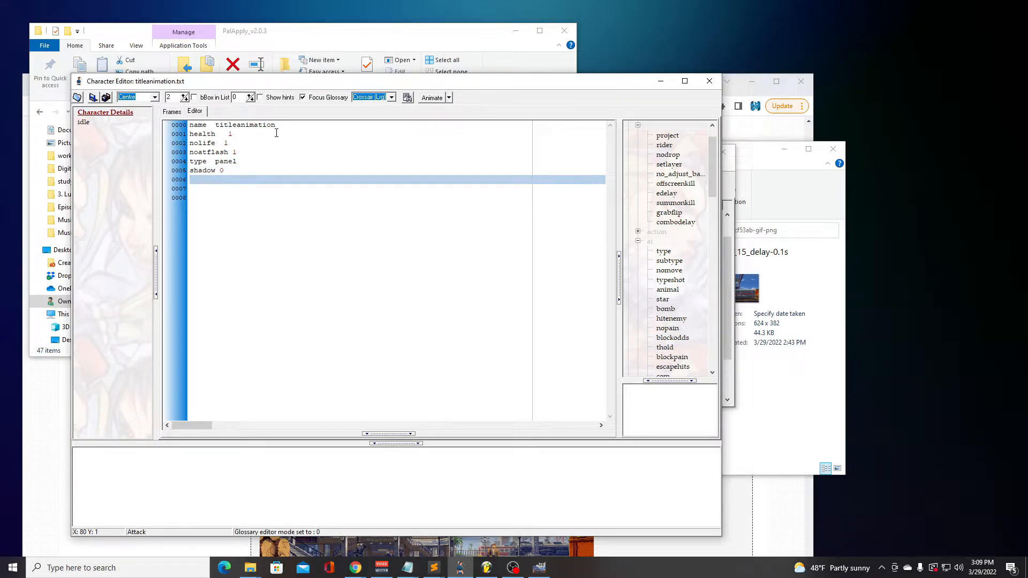
pyautogui.write('setlayer')
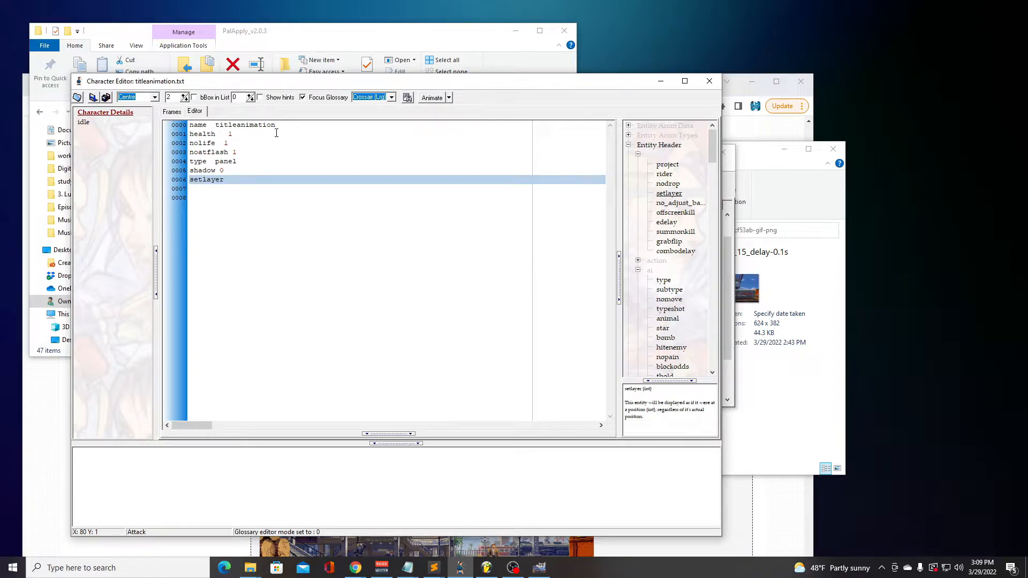
pyautogui.write('-1')
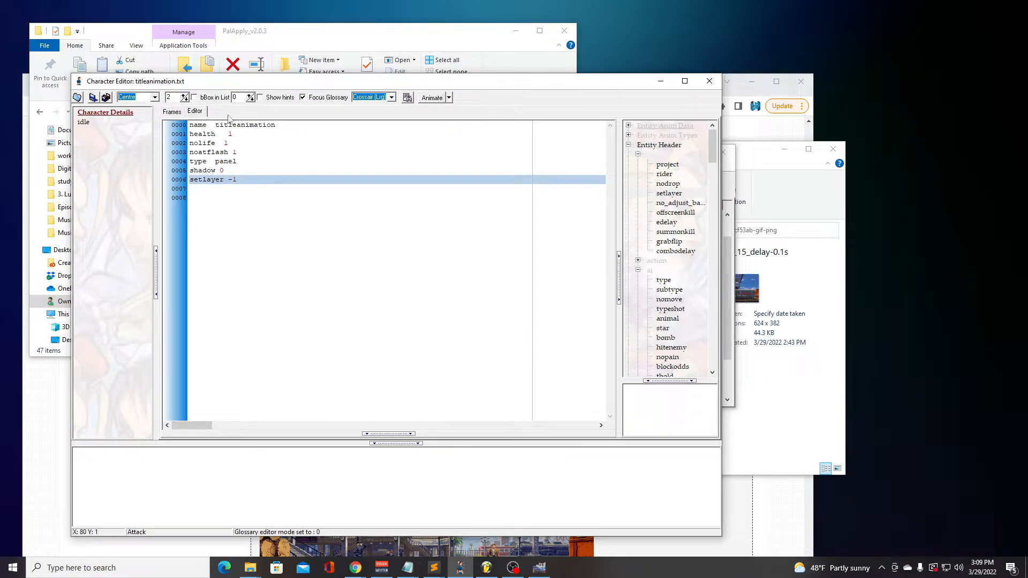
pyautogui.click(280, 233)
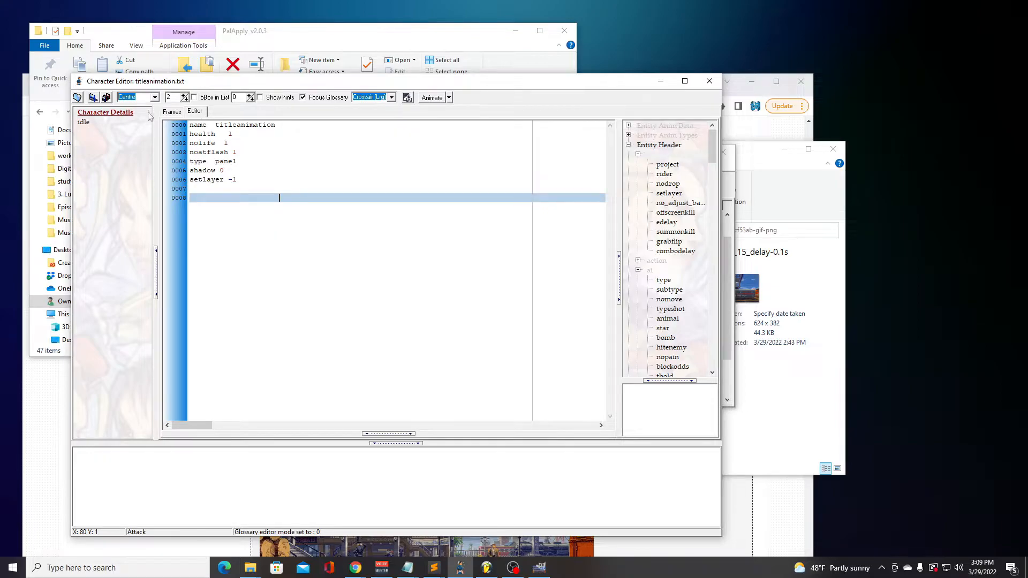
# Open the idle animation's script and delete its placeholder 00.png frame line
pyautogui.click(85, 123)
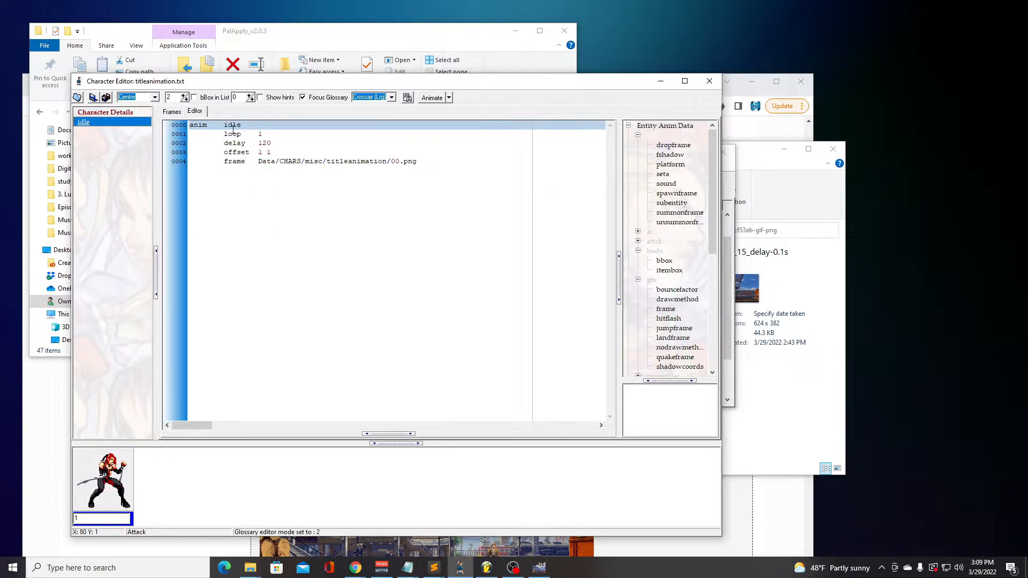
pyautogui.click(173, 112)
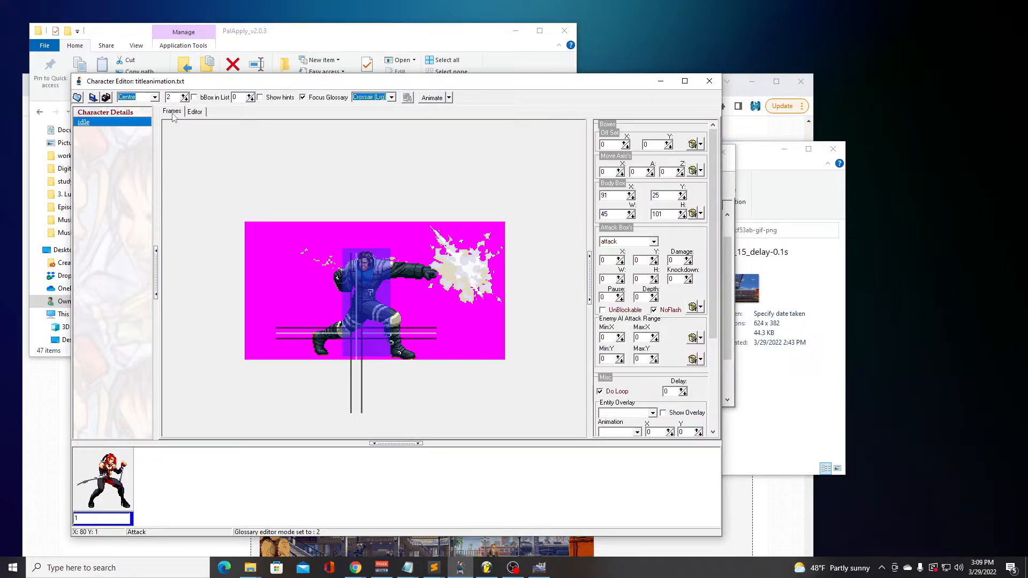
pyautogui.click(195, 112)
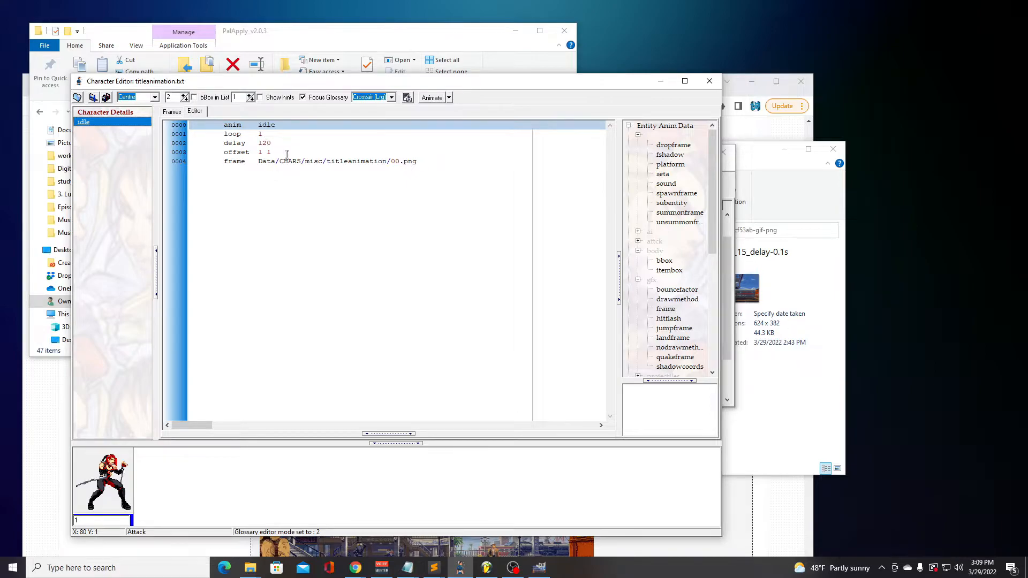
pyautogui.moveTo(273, 153); pyautogui.dragTo(443, 172)
pyautogui.press('Delete')
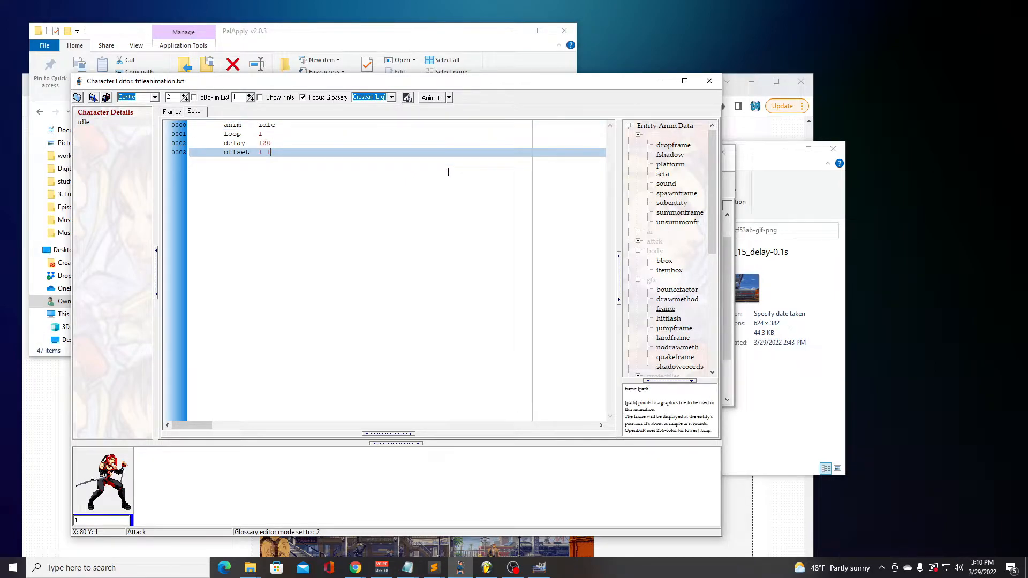
# Set the idle animation's delay to 10
pyautogui.doubleClick(262, 143)
pyautogui.write('1')
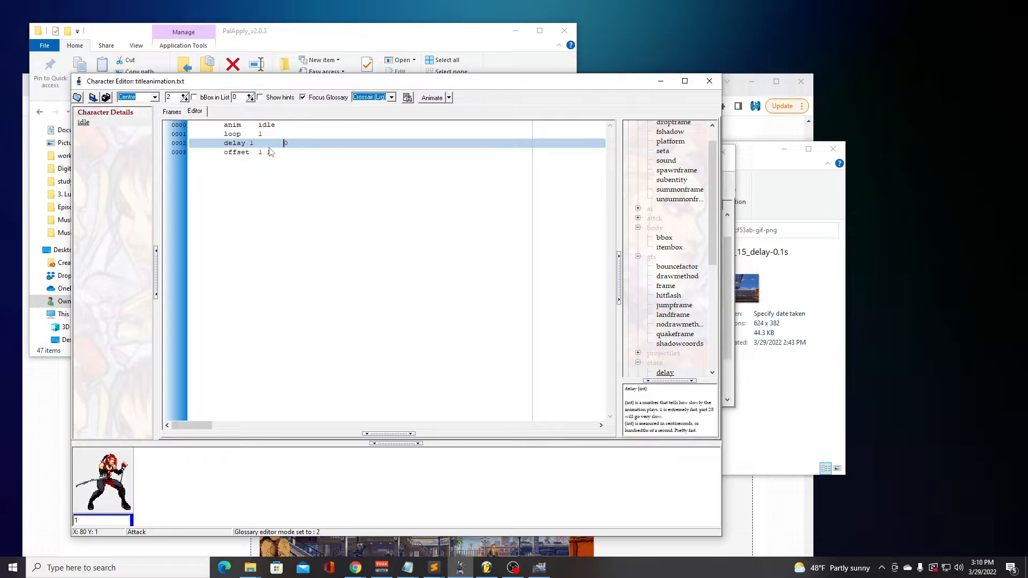
pyautogui.press('BackSpace')
pyautogui.press('BackSpace')
pyautogui.press('BackSpace')
pyautogui.press('BackSpace')
pyautogui.click(298, 152)
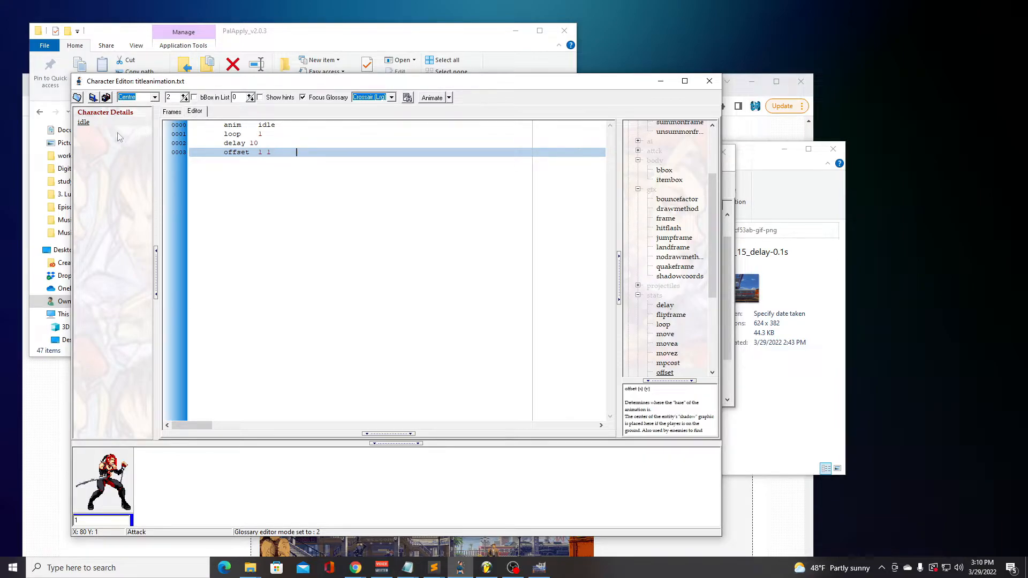
# Start a Copy Files import for the idle animation and browse to main-openbor\Game Assets\newanimations\trainanimations
pyautogui.rightClick(85, 124)
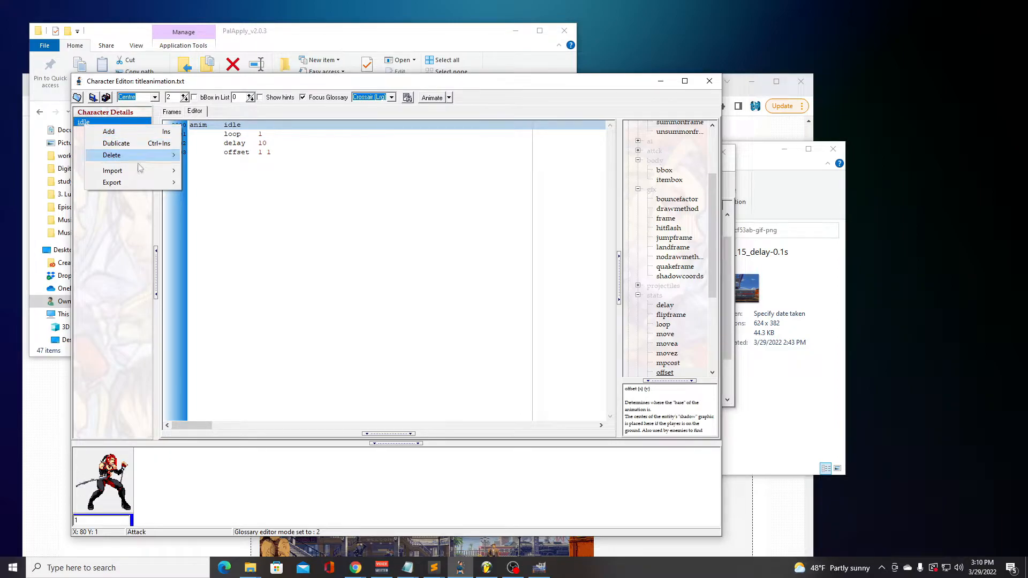
pyautogui.moveTo(139, 170)
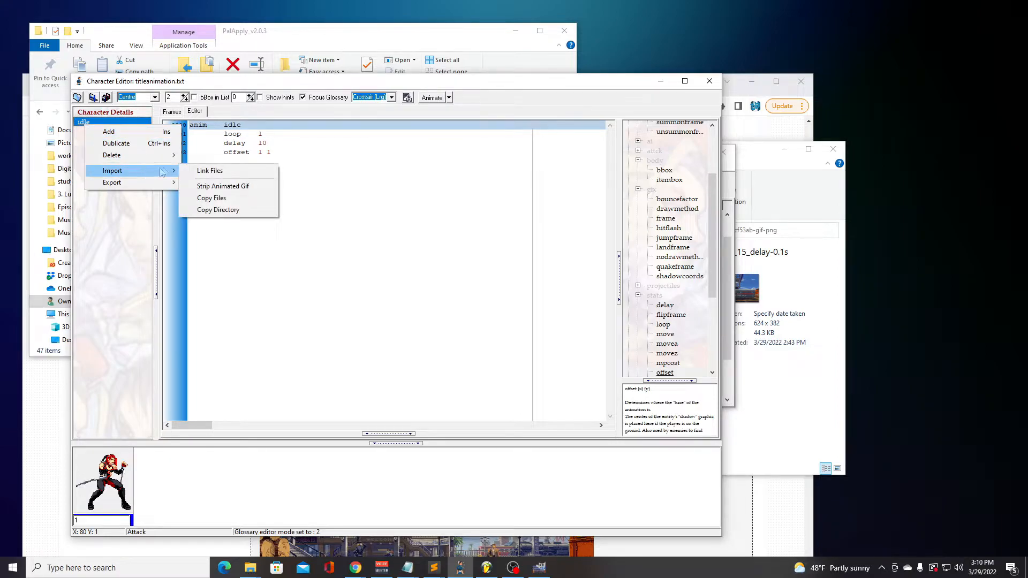
pyautogui.click(221, 198)
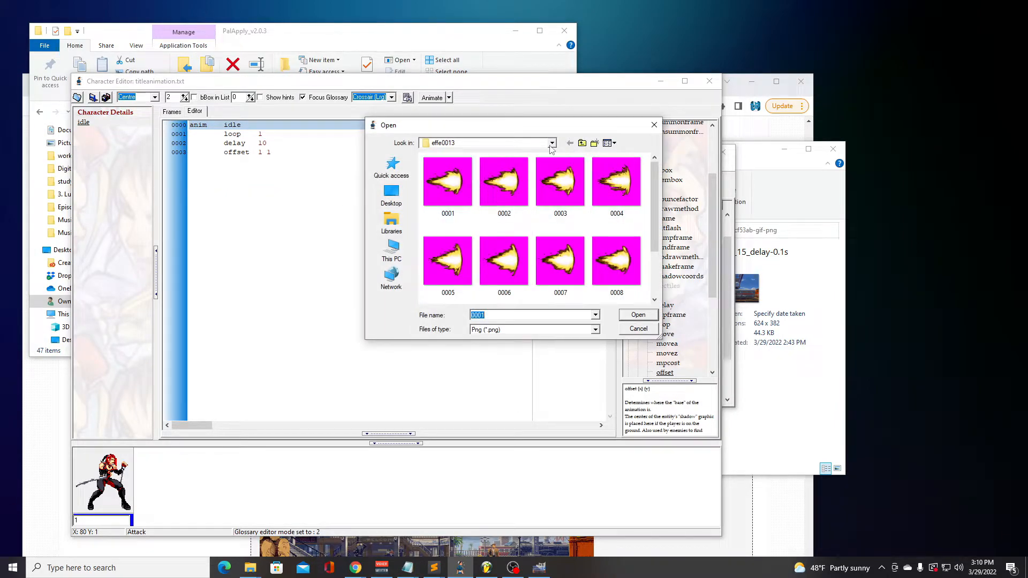
pyautogui.click(551, 145)
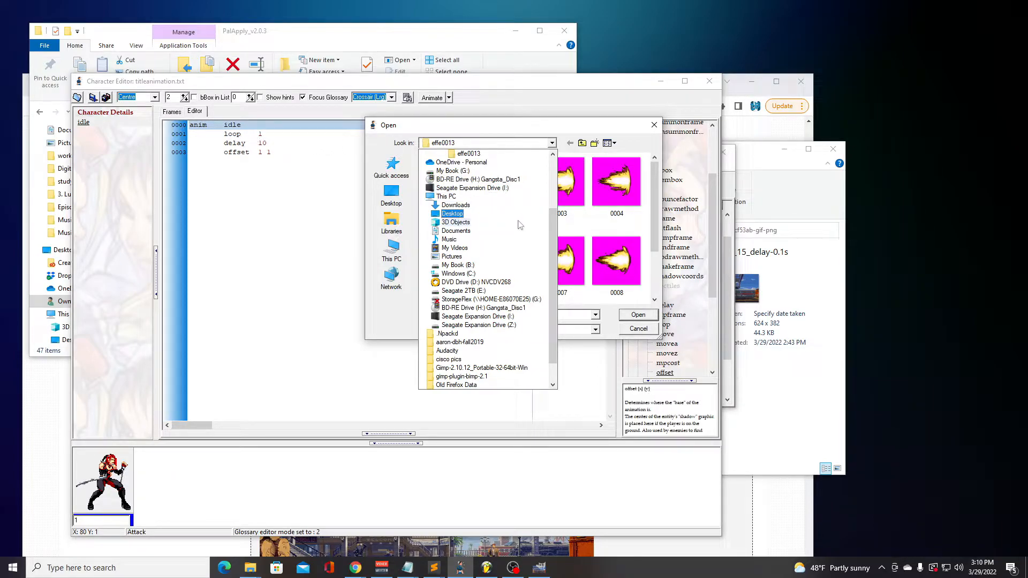
pyautogui.moveTo(553, 246); pyautogui.dragTo(553, 197)
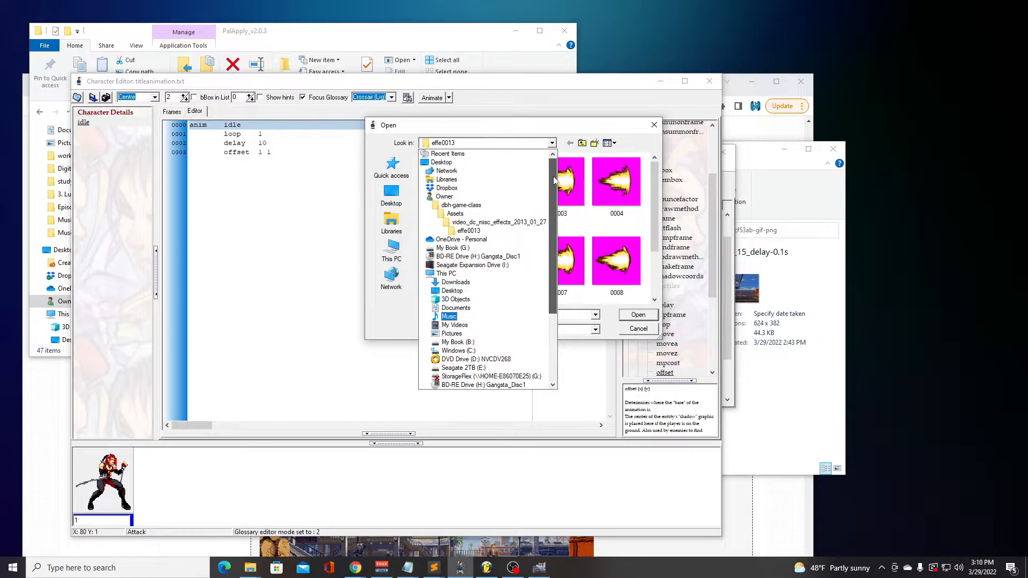
pyautogui.click(474, 206)
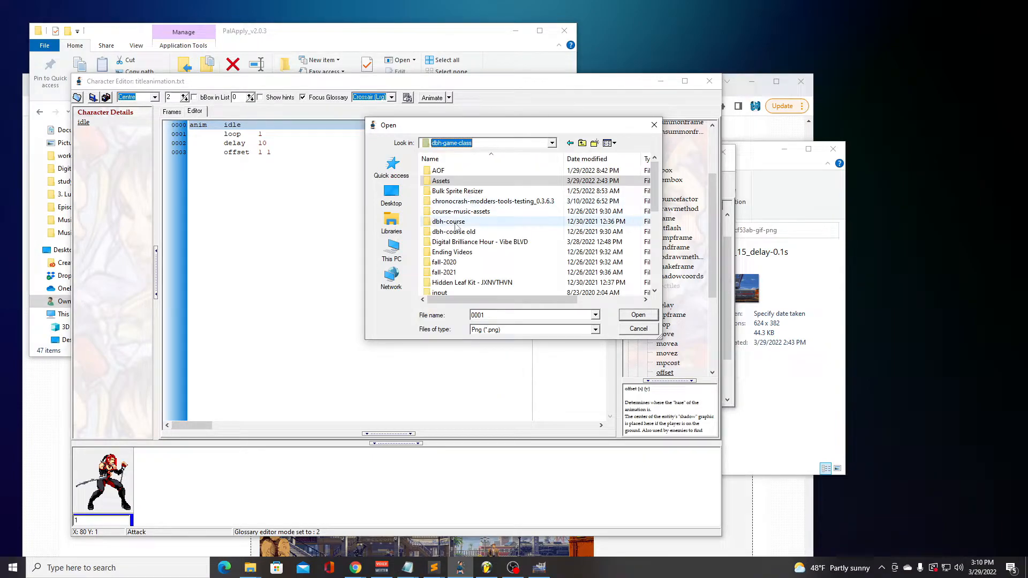
pyautogui.doubleClick(455, 222)
pyautogui.doubleClick(456, 172)
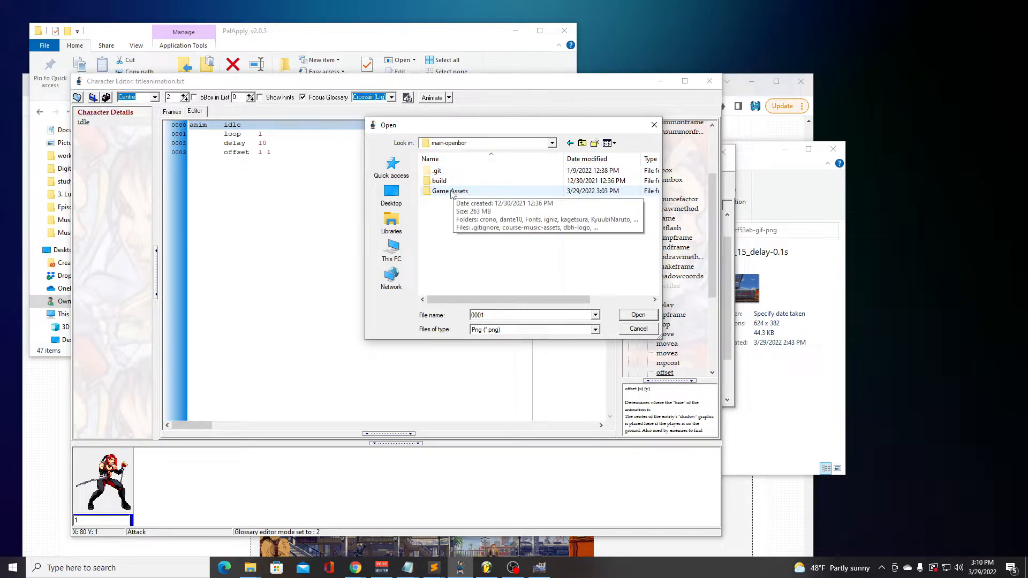
pyautogui.doubleClick(452, 191)
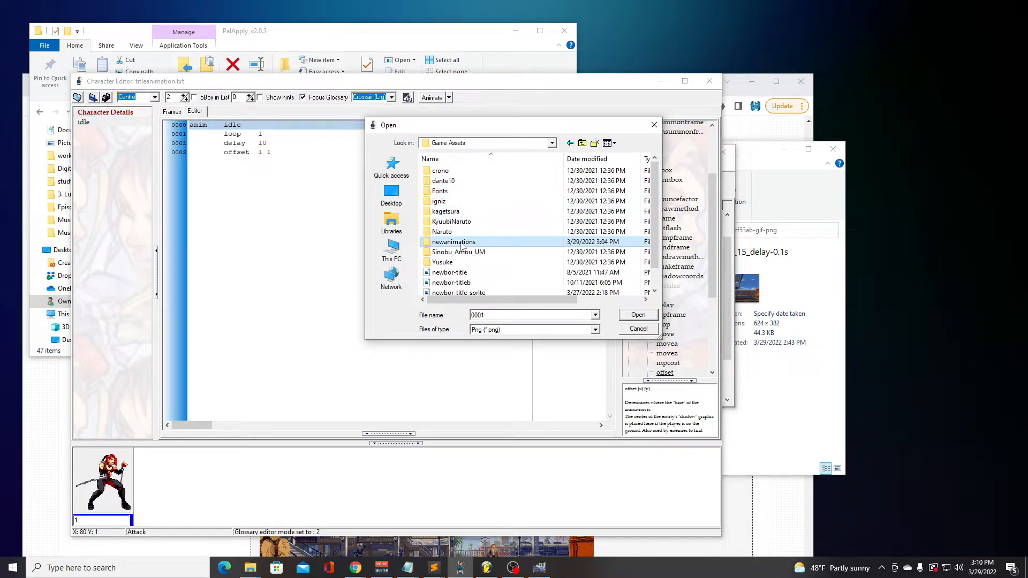
pyautogui.doubleClick(463, 243)
pyautogui.doubleClick(458, 171)
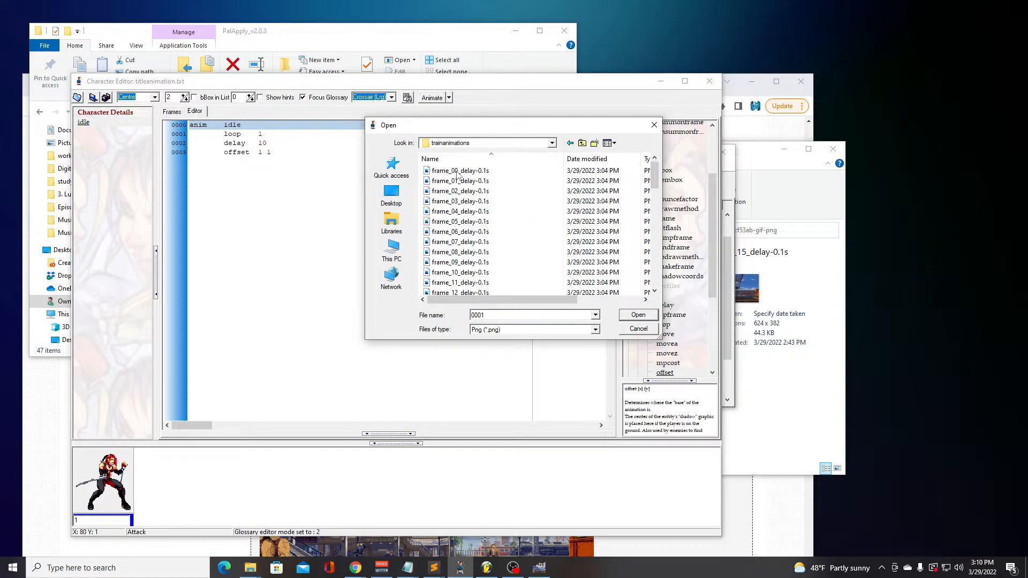
# Import all the PNG frames in the trainanimations folder into the idle animation and check the added frame lines
pyautogui.click(491, 172)
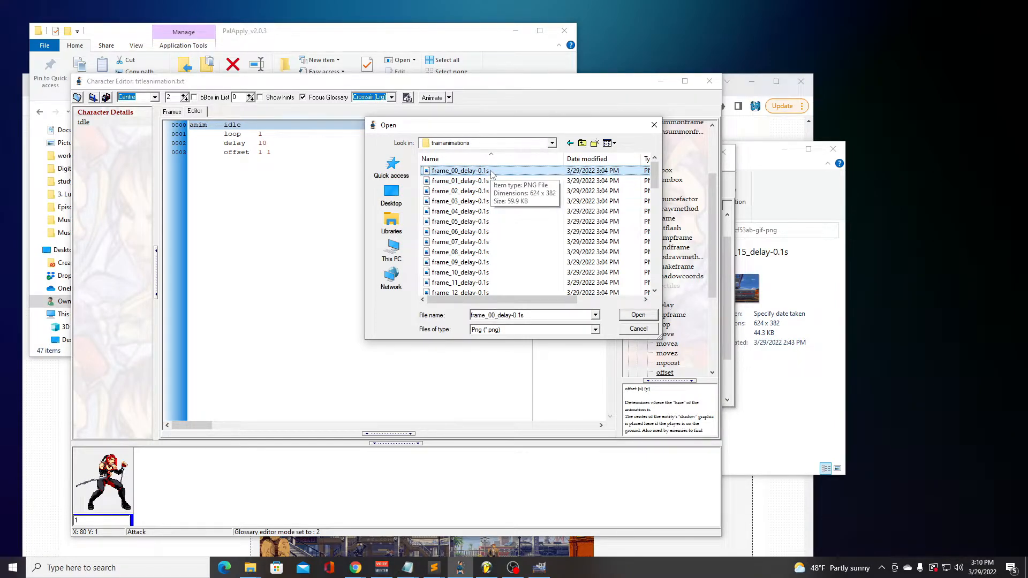
pyautogui.hotkey('ctrl', 'a')
pyautogui.moveTo(654, 179)
pyautogui.mouseDown()
pyautogui.moveTo(662, 187)
pyautogui.moveTo(660, 173)
pyautogui.mouseUp()
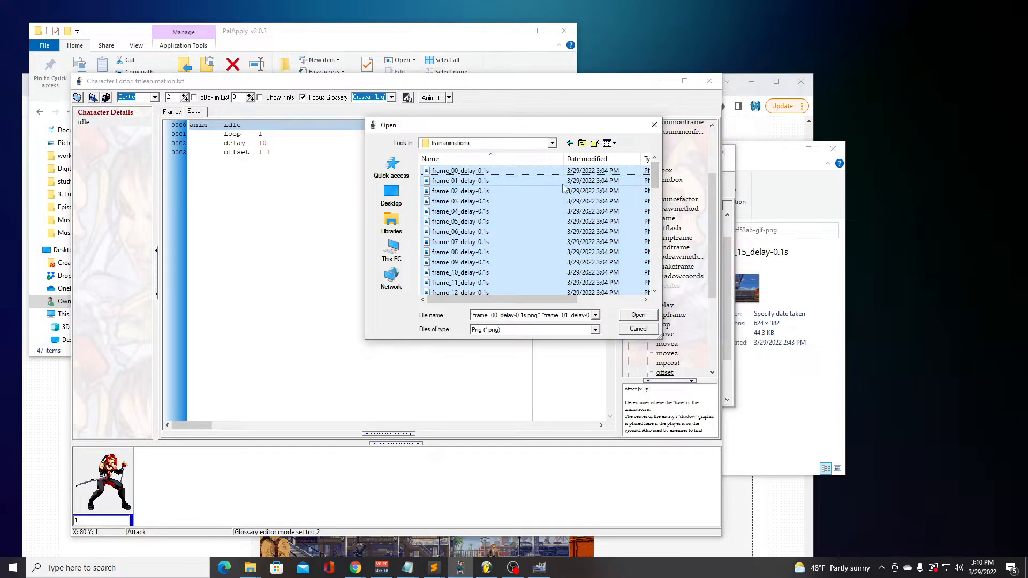
pyautogui.click(637, 316)
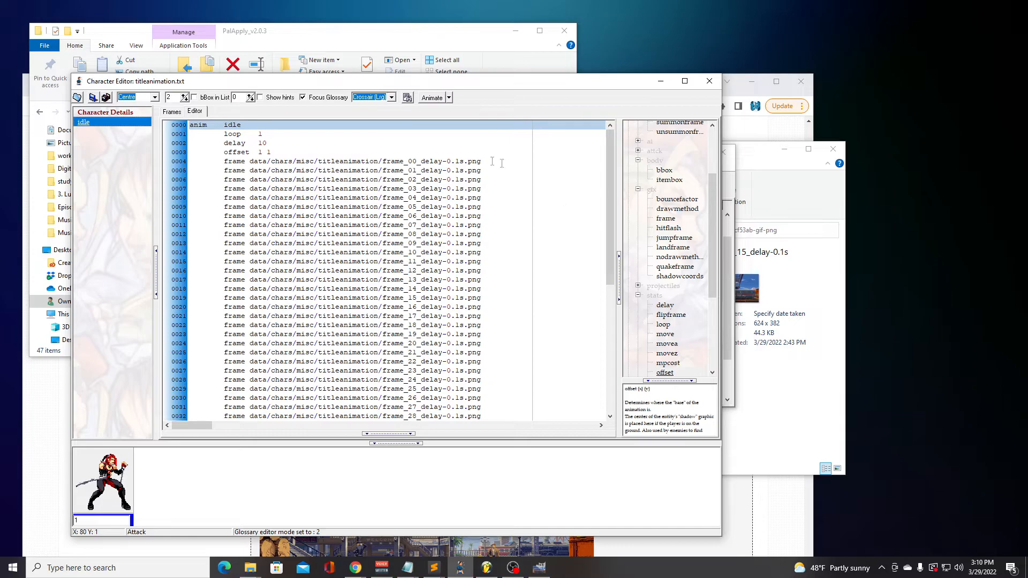
pyautogui.scroll(-9, 413, 170)
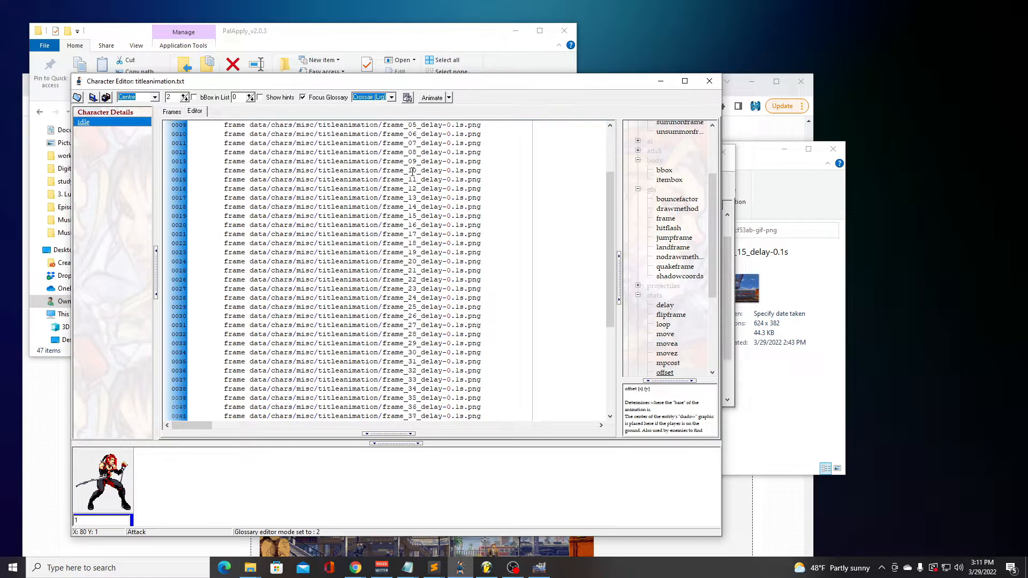
pyautogui.scroll(9, 428, 214)
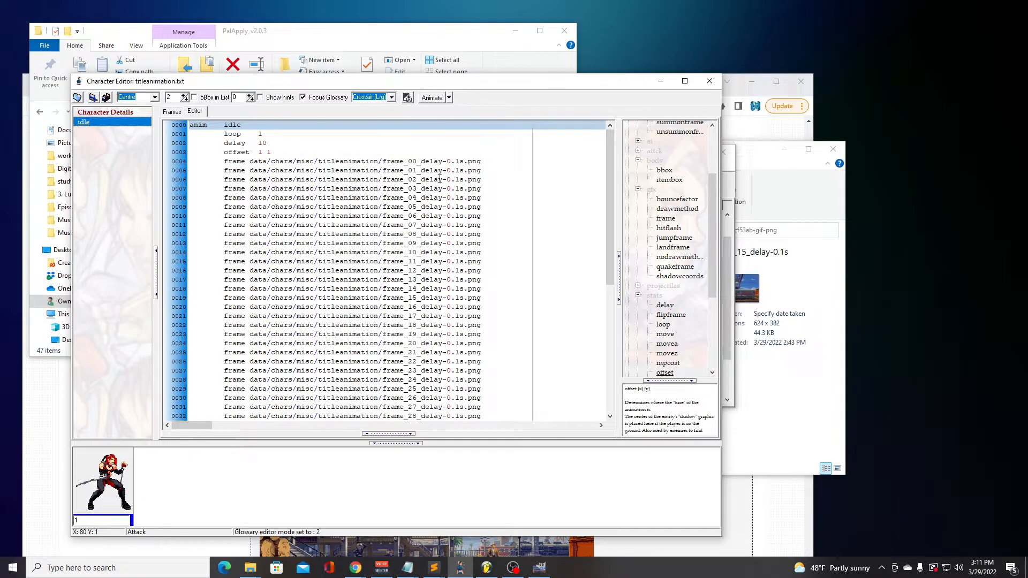
pyautogui.scroll(-6, 431, 247)
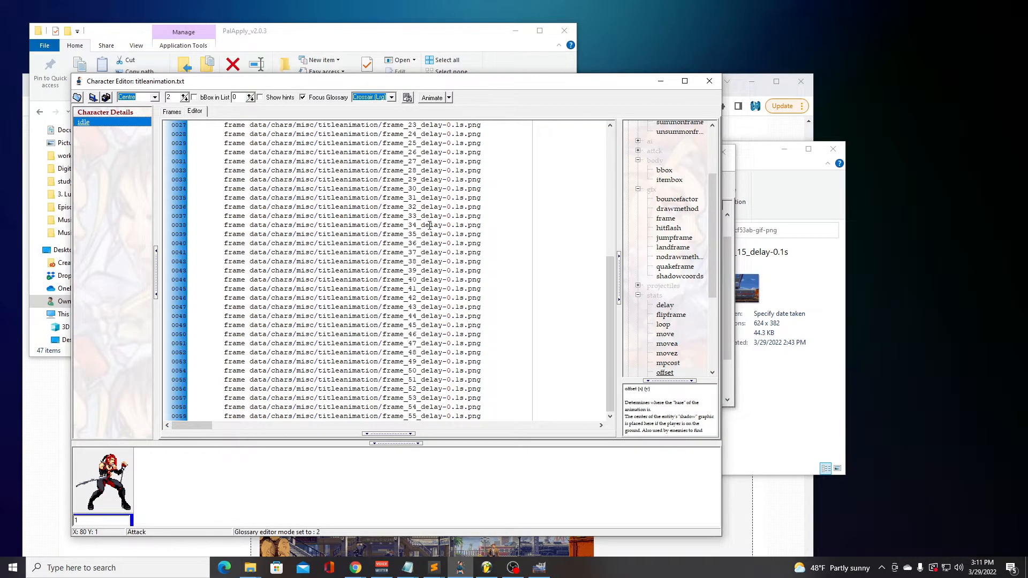
pyautogui.scroll(6, 430, 225)
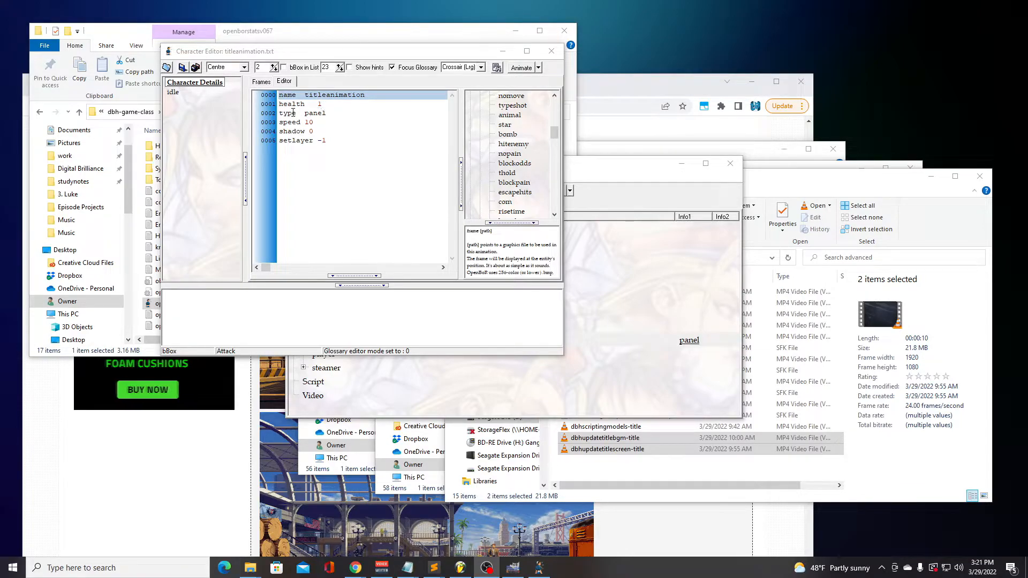
# Change setlayer to -2000 in titleanimation's character details and add a facing 1 line below it
pyautogui.doubleClick(323, 141)
pyautogui.write('2000')
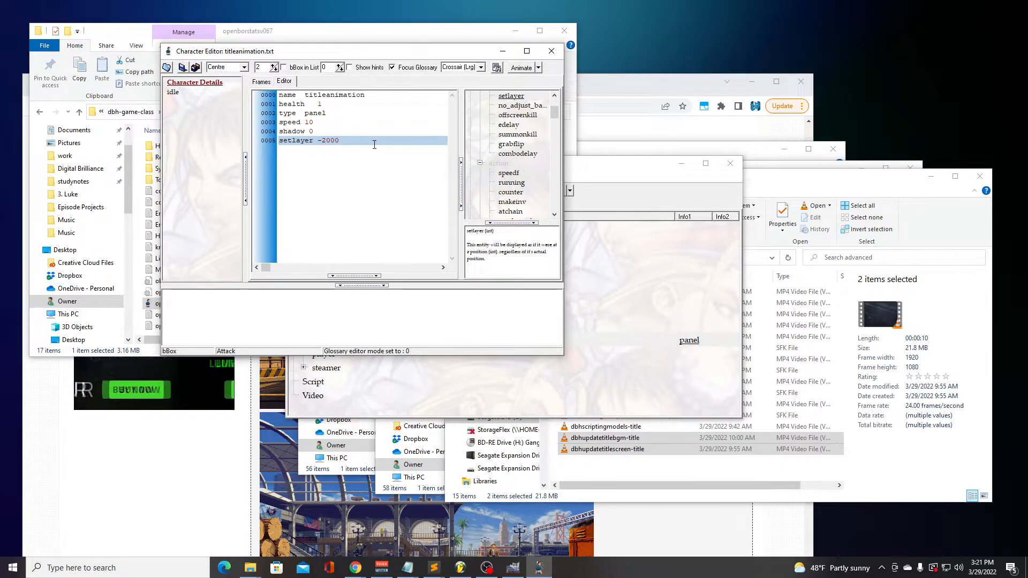
pyautogui.press('Return')
pyautogui.write('facing')
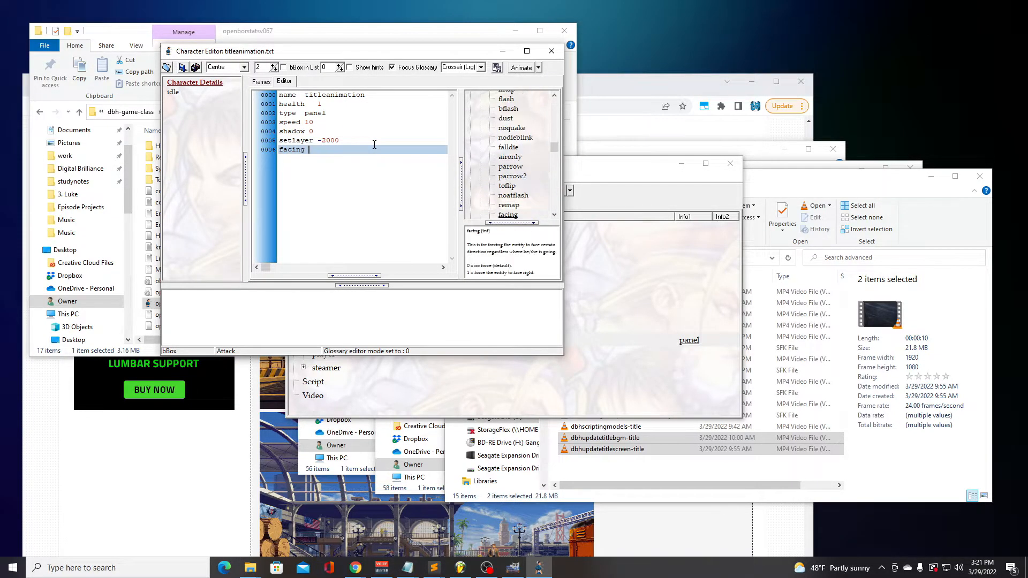
pyautogui.write(' 1')
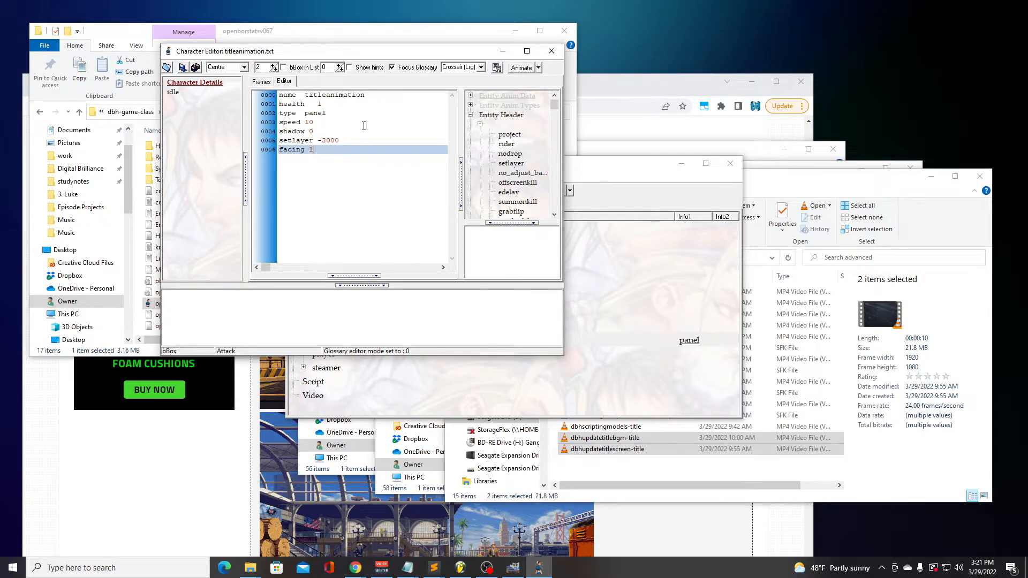
# Open titleanimation's idle animation and check the images of its first four frames
pyautogui.click(179, 94)
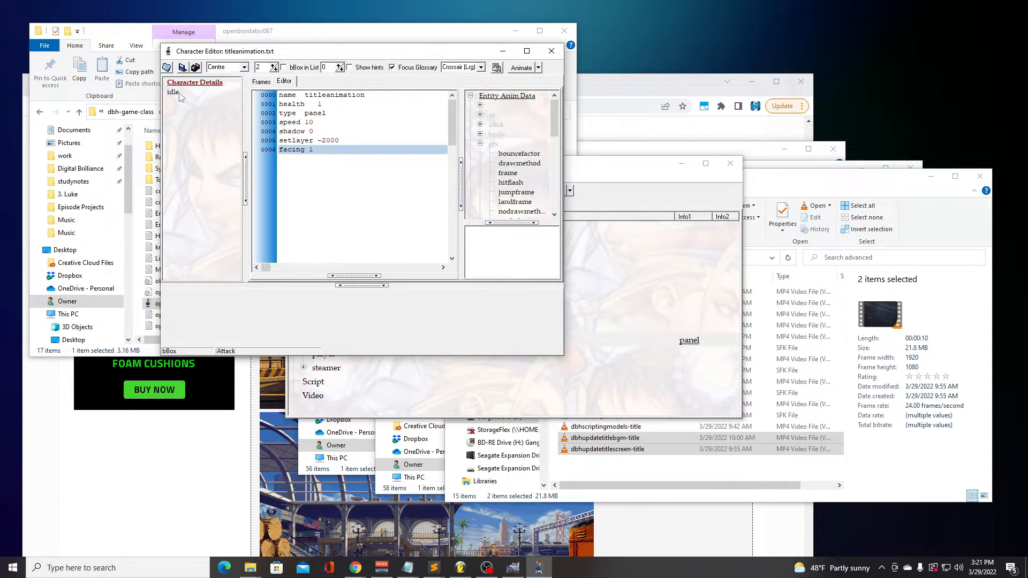
pyautogui.click(173, 93)
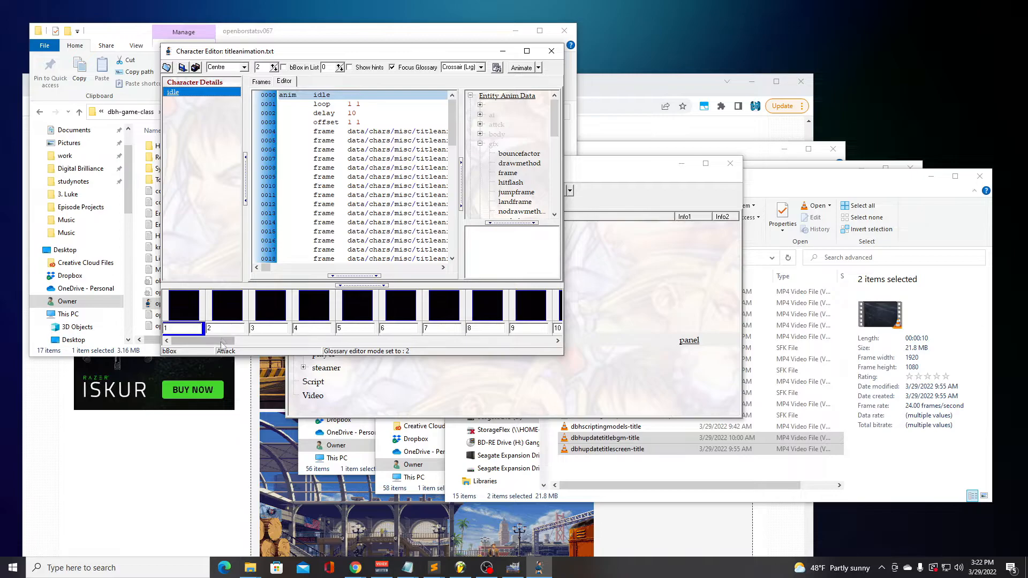
pyautogui.click(168, 315)
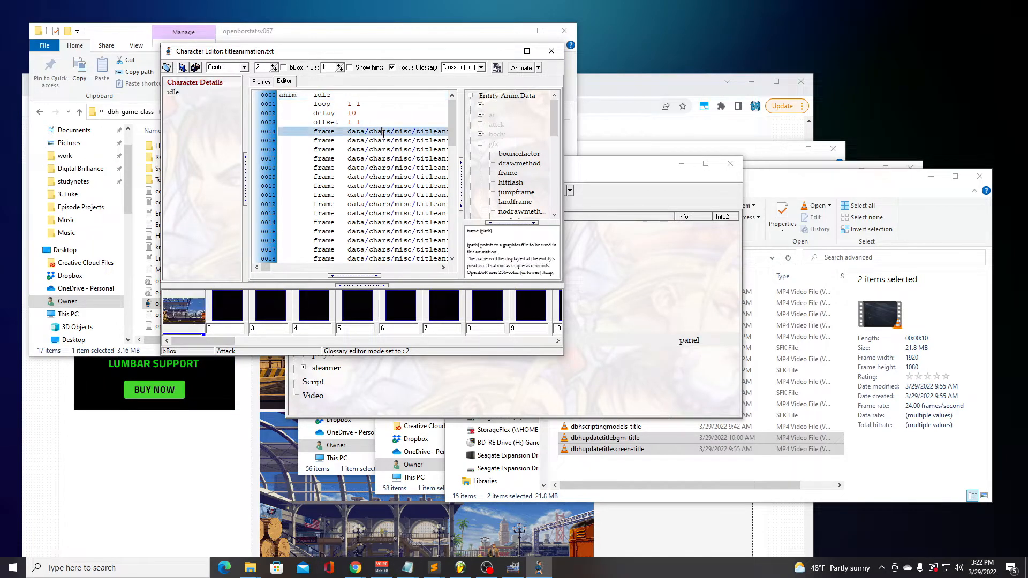
pyautogui.click(220, 315)
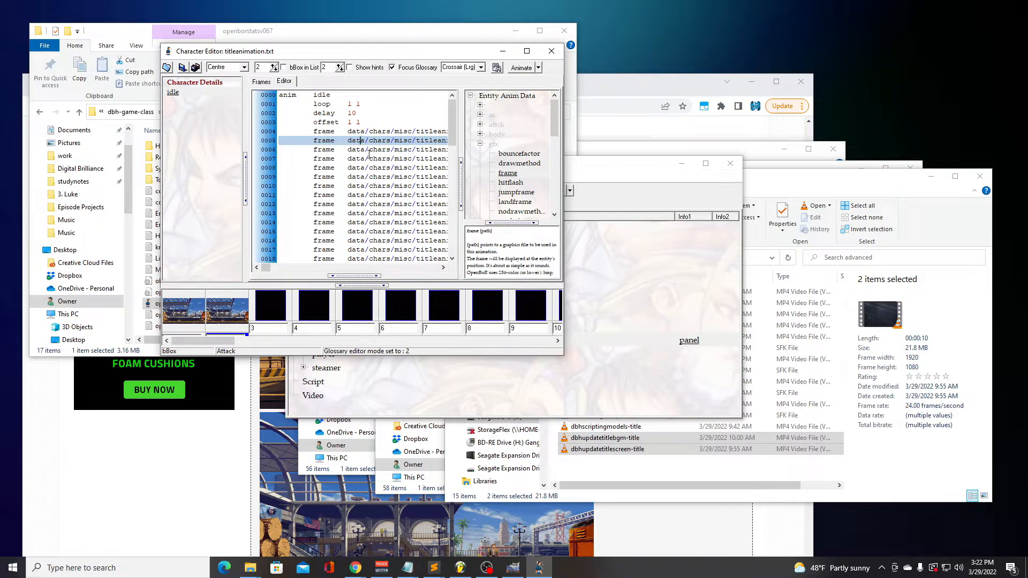
pyautogui.click(369, 151)
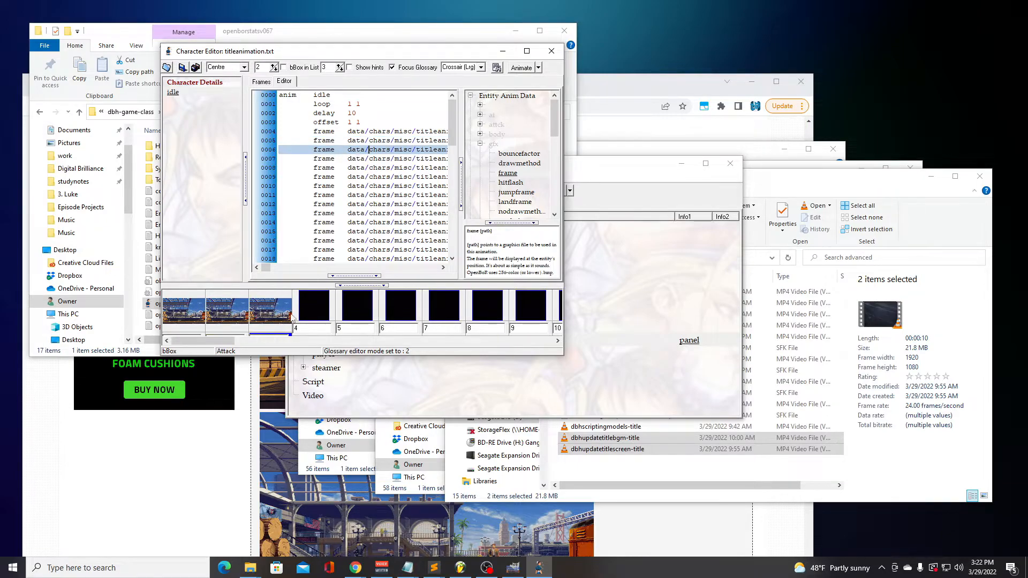
pyautogui.click(401, 161)
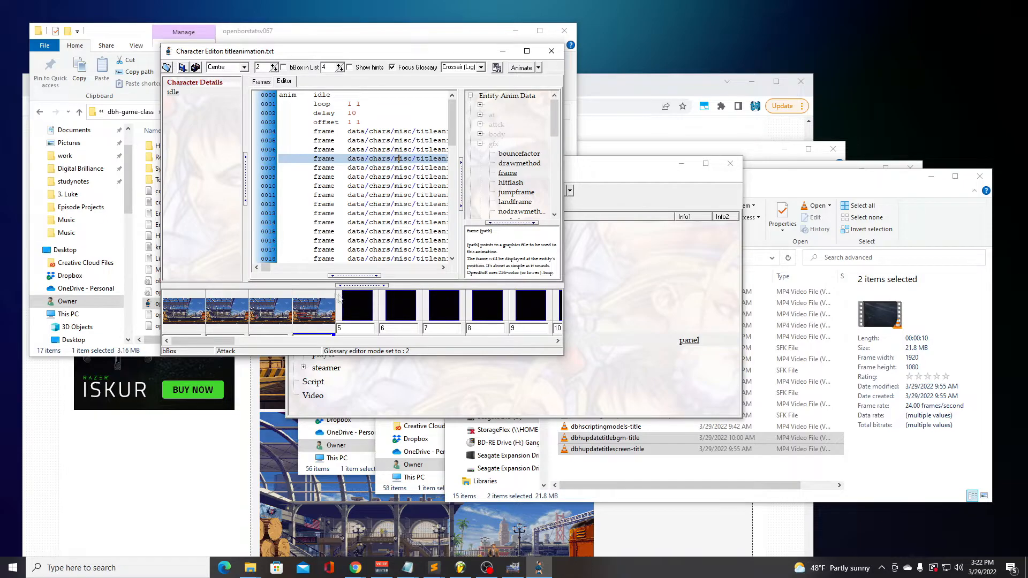
# Preview the idle animation's playback in the frame view, starting and stopping the animation
pyautogui.click(262, 82)
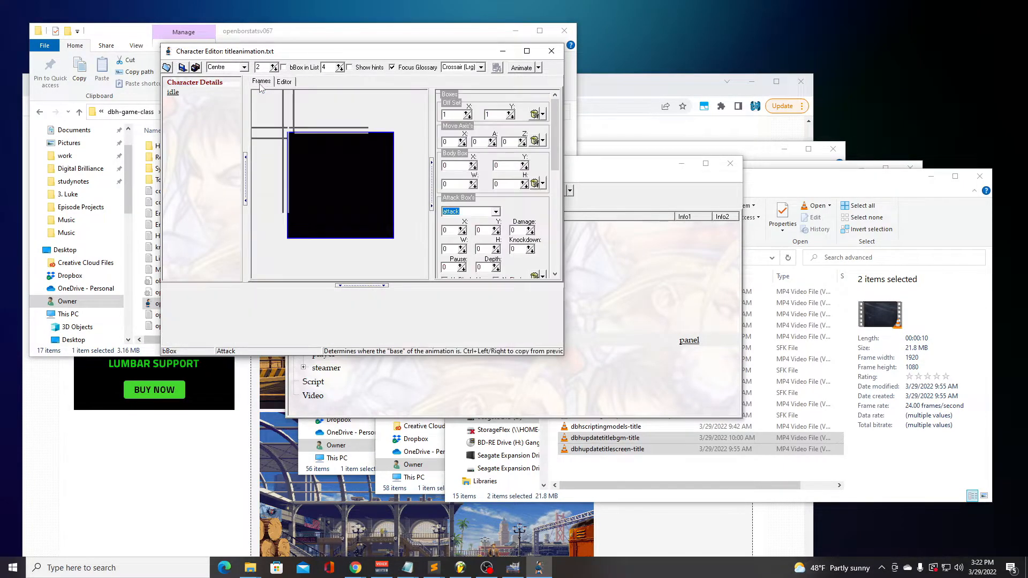
pyautogui.click(521, 67)
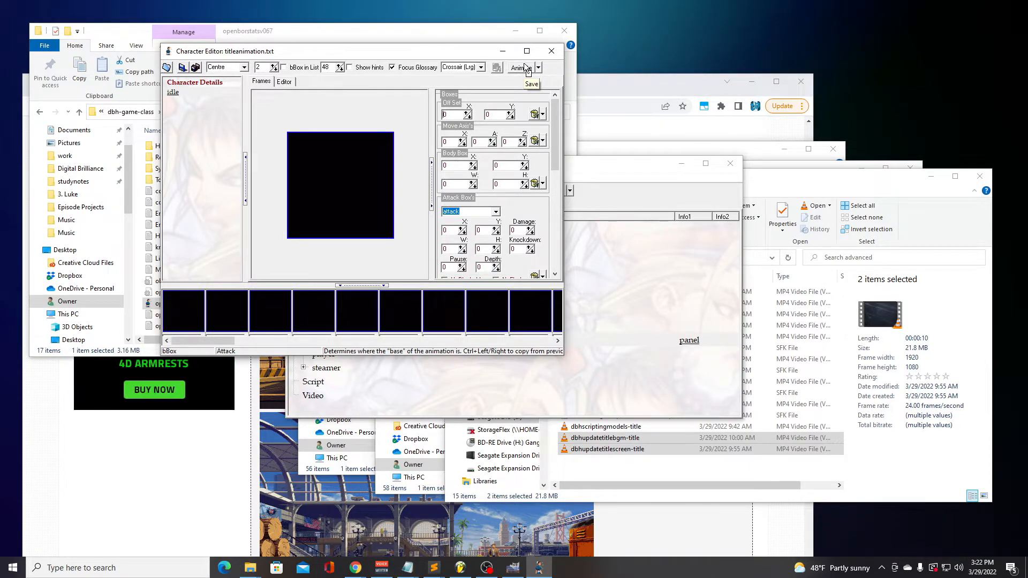
pyautogui.click(526, 68)
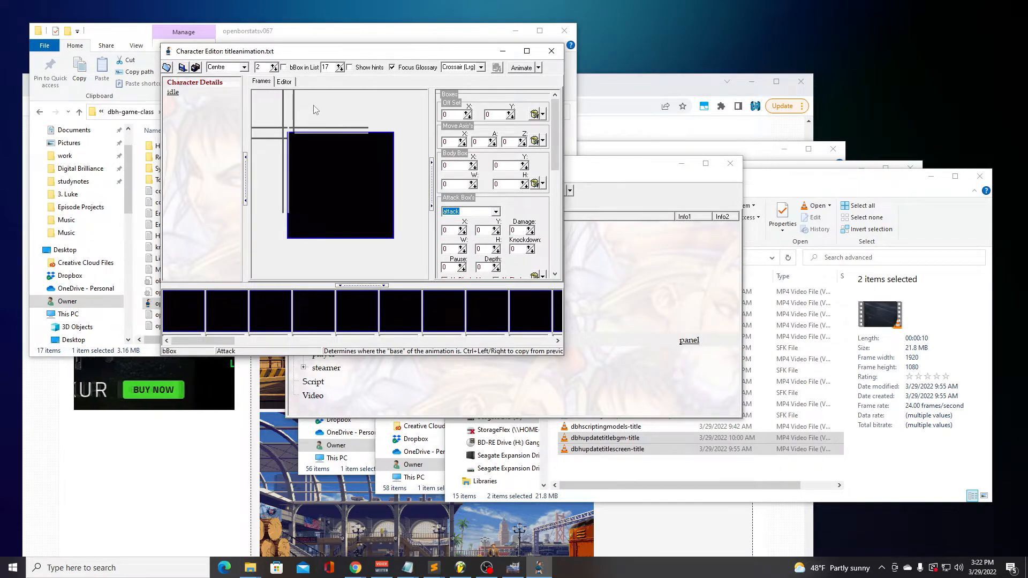
pyautogui.click(176, 93)
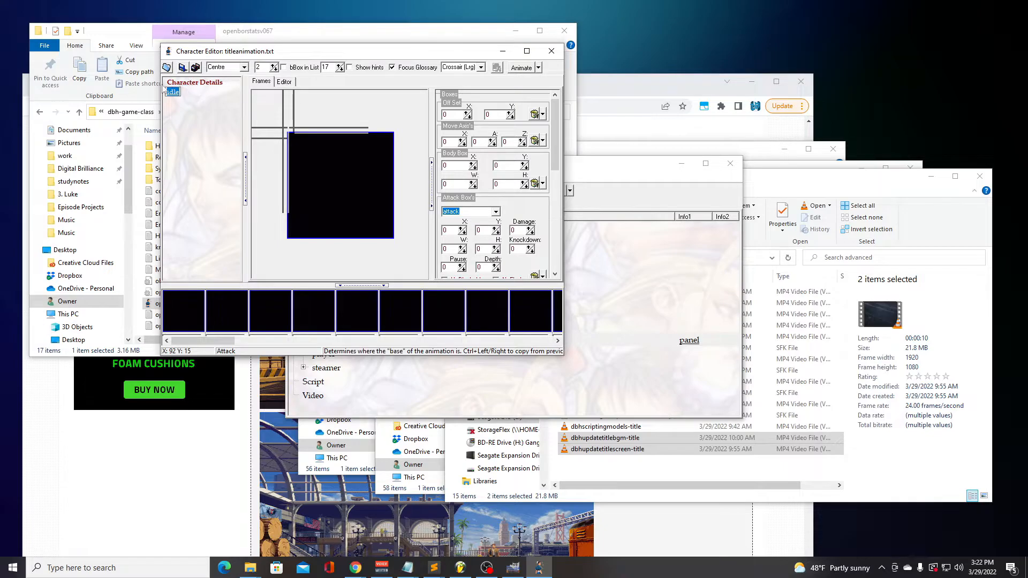
pyautogui.click(283, 82)
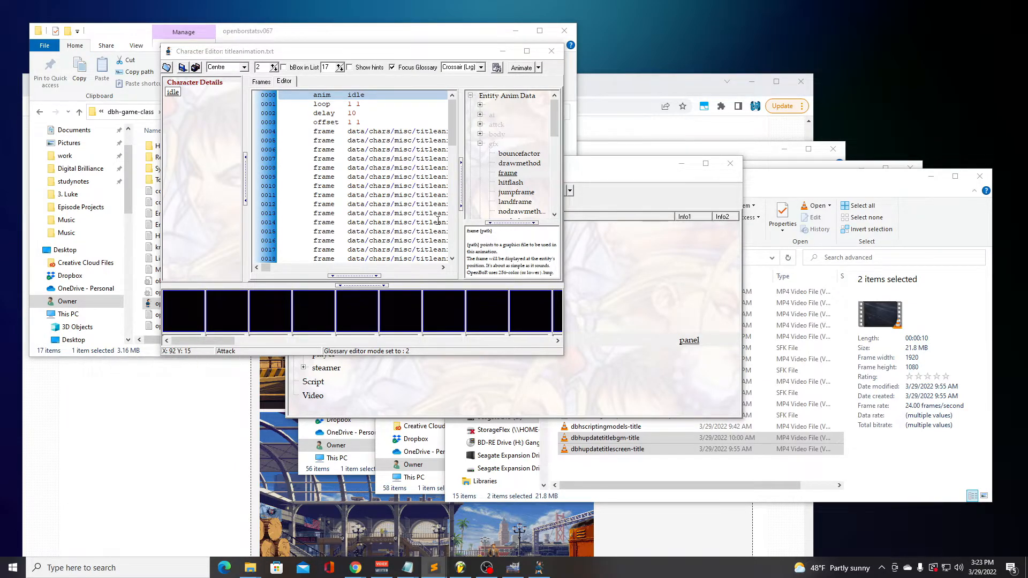
pyautogui.click(382, 123)
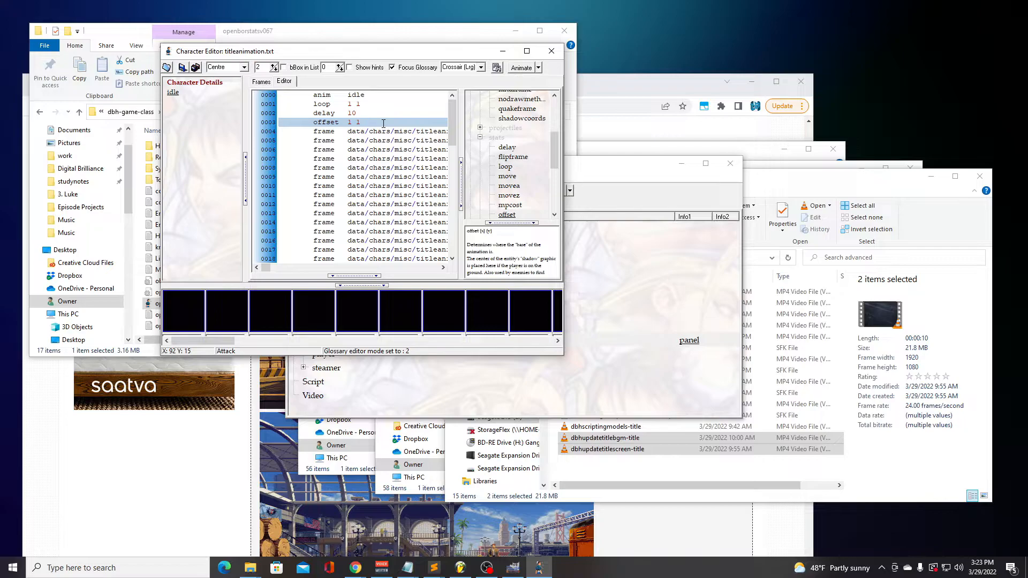
pyautogui.hotkey('ctrl', 'v')
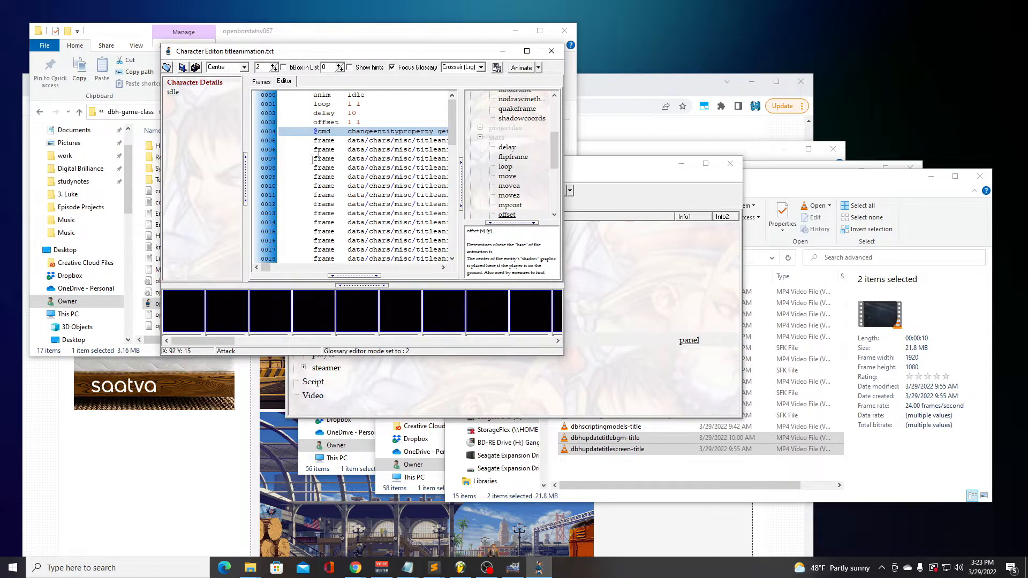
pyautogui.moveTo(264, 269); pyautogui.dragTo(265, 268)
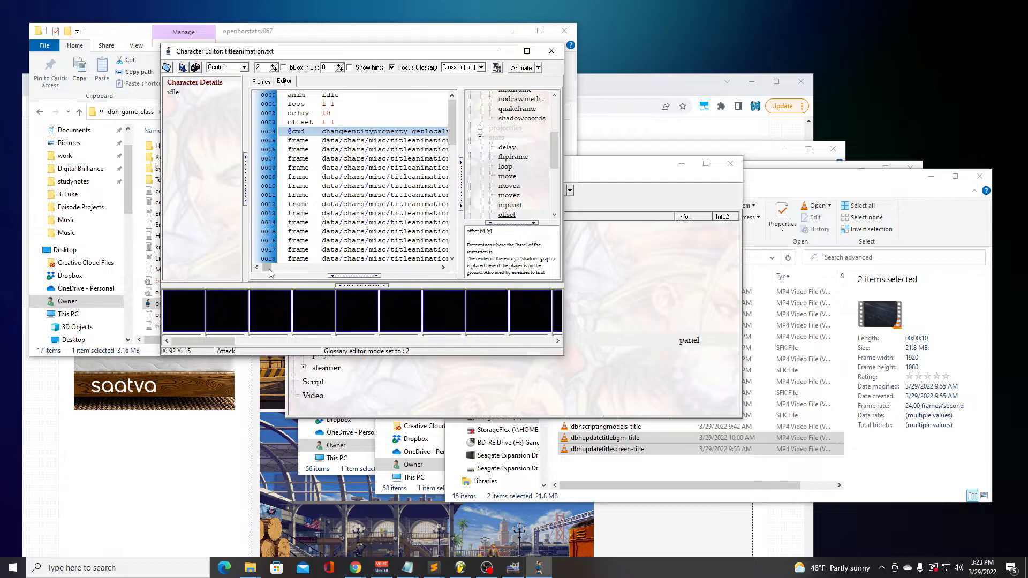
pyautogui.moveTo(267, 268); pyautogui.dragTo(270, 270)
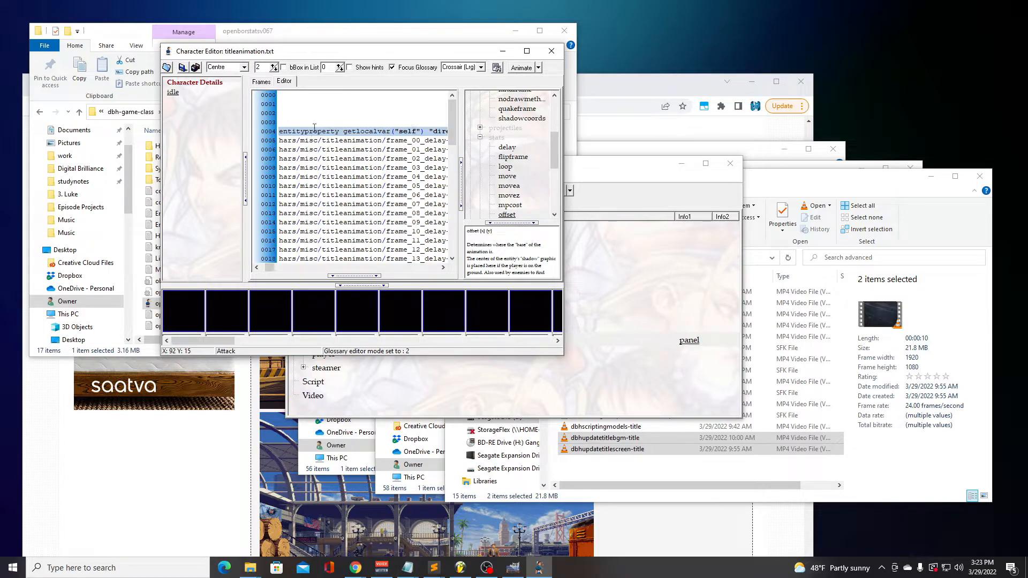
pyautogui.moveTo(259, 267); pyautogui.dragTo(272, 267)
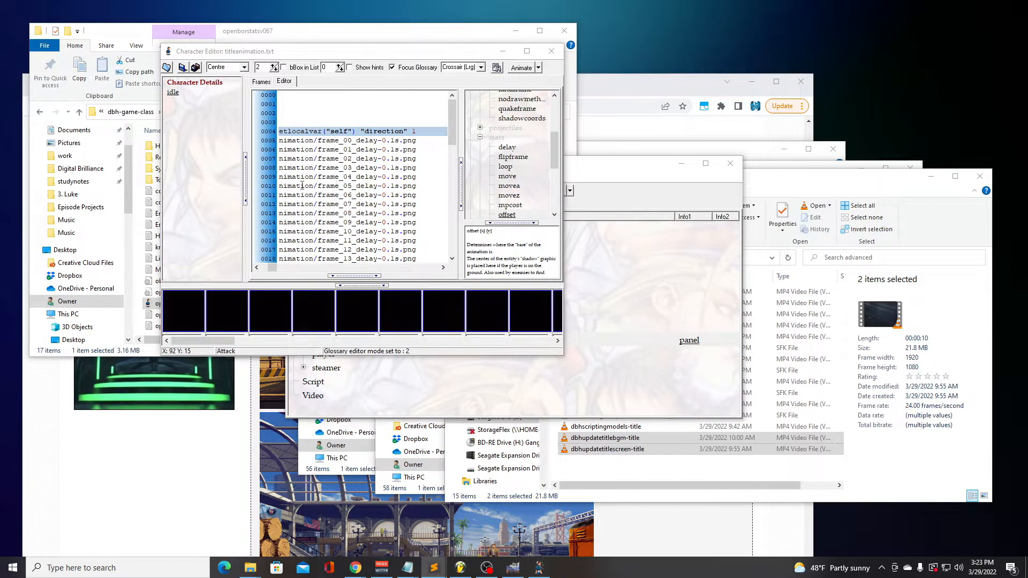
pyautogui.moveTo(273, 268); pyautogui.dragTo(272, 269)
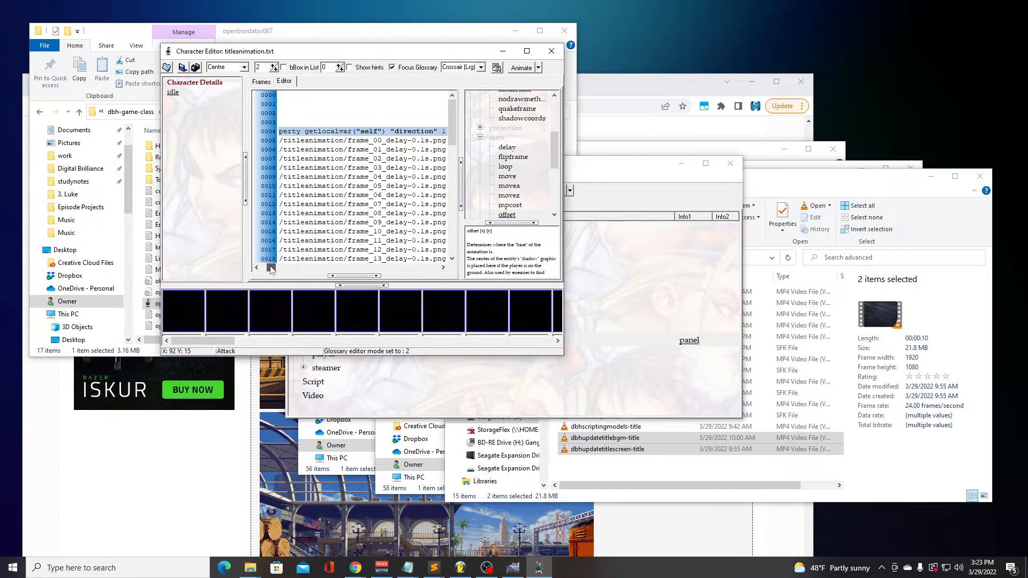
pyautogui.click(447, 140)
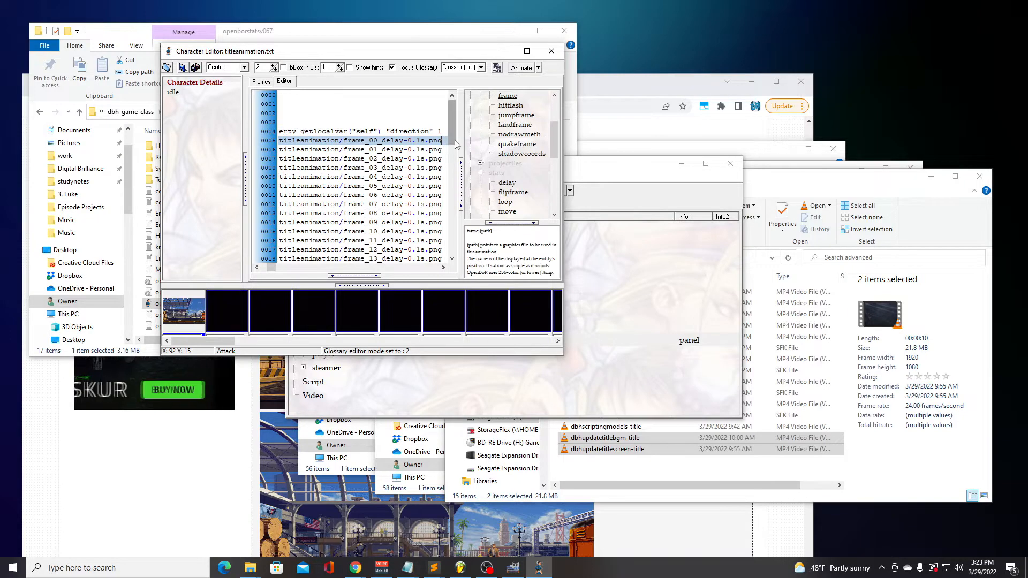
pyautogui.press('Return')
pyautogui.hotkey('ctrl', 'v')
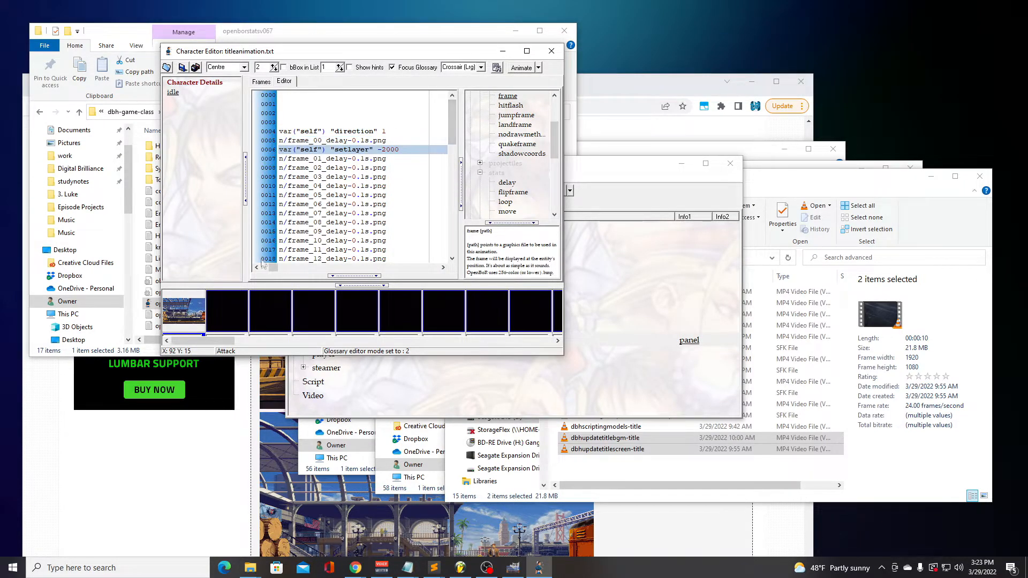
pyautogui.moveTo(273, 268); pyautogui.dragTo(266, 269)
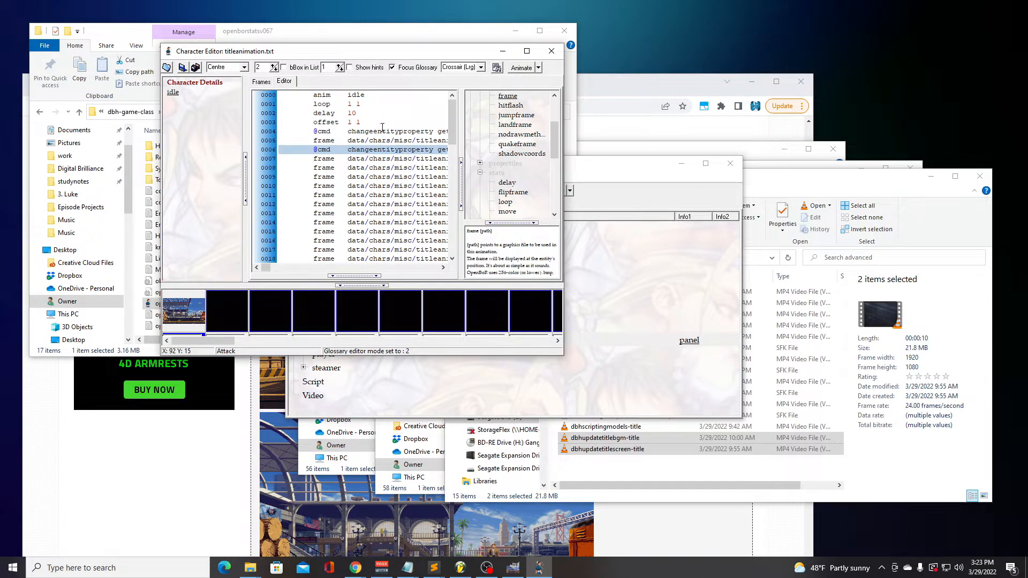
pyautogui.moveTo(265, 268); pyautogui.dragTo(274, 268)
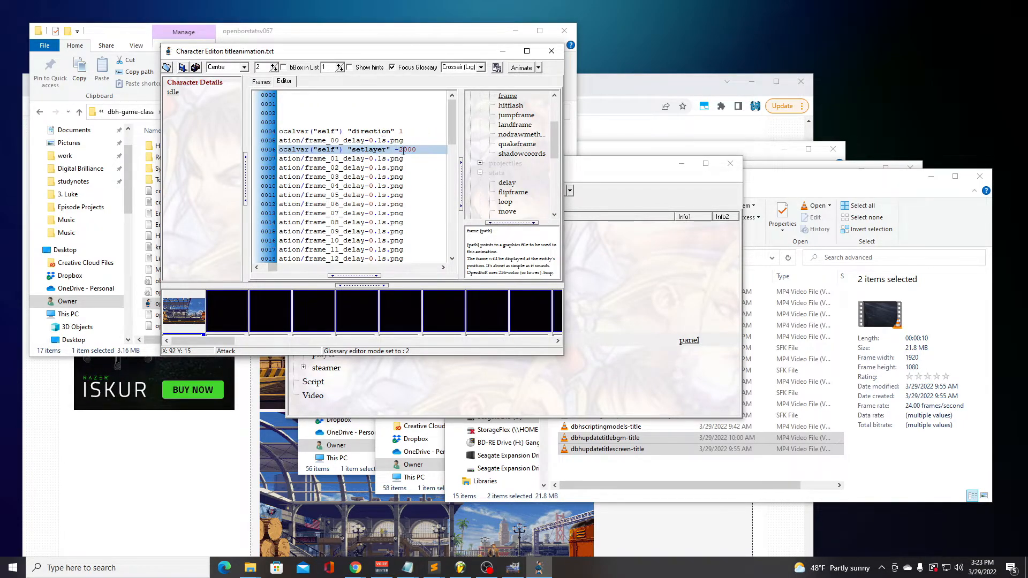
pyautogui.moveTo(271, 268); pyautogui.dragTo(269, 269)
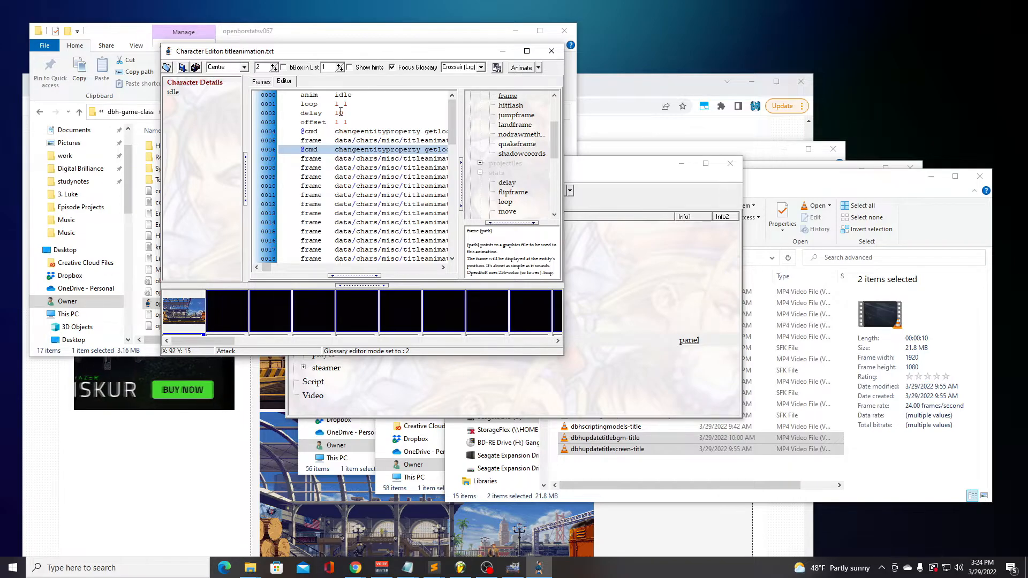
# Duplicate the frame_00_delay-0.1s.png line below the setlayer command and save the titleanimation character file
pyautogui.moveTo(267, 267); pyautogui.dragTo(276, 270)
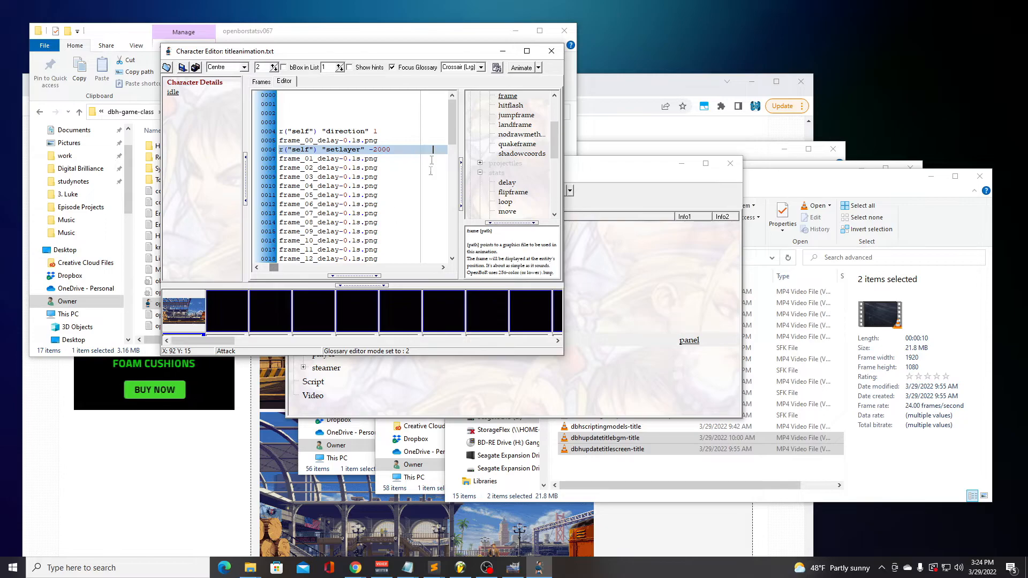
pyautogui.moveTo(382, 131); pyautogui.dragTo(383, 139)
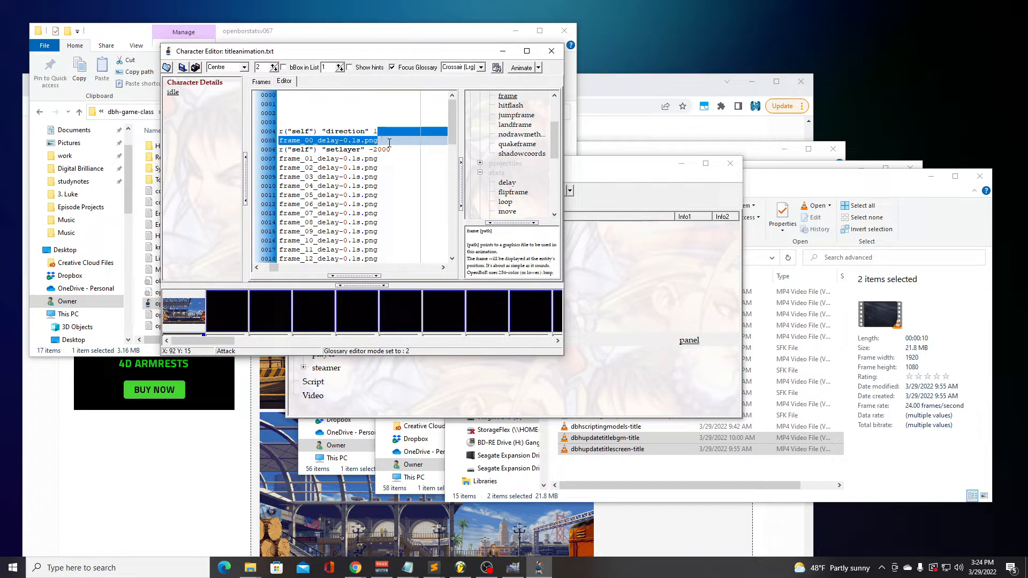
pyautogui.hotkey('ctrl', 'c')
pyautogui.click(396, 148)
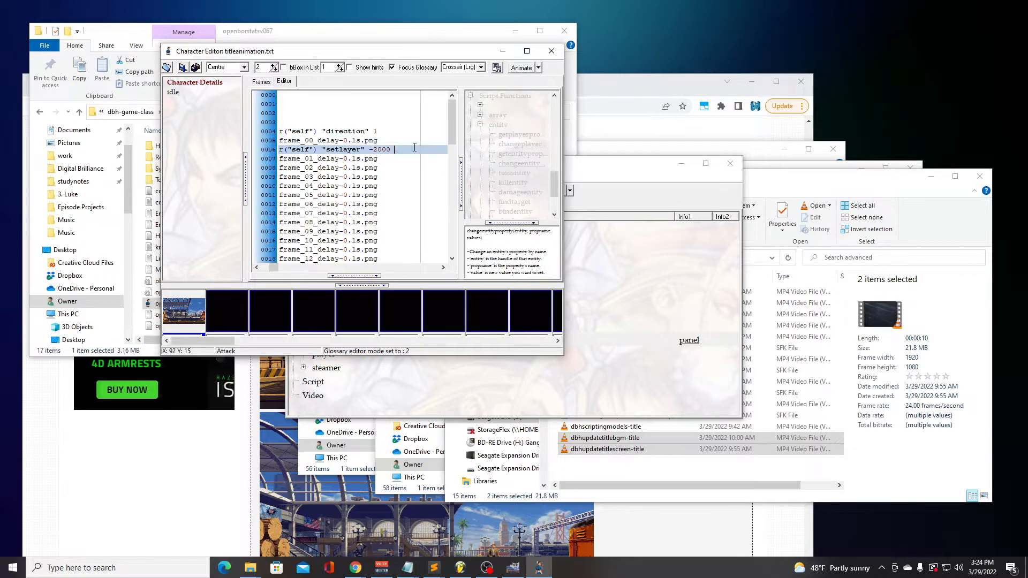
pyautogui.hotkey('ctrl', 'v')
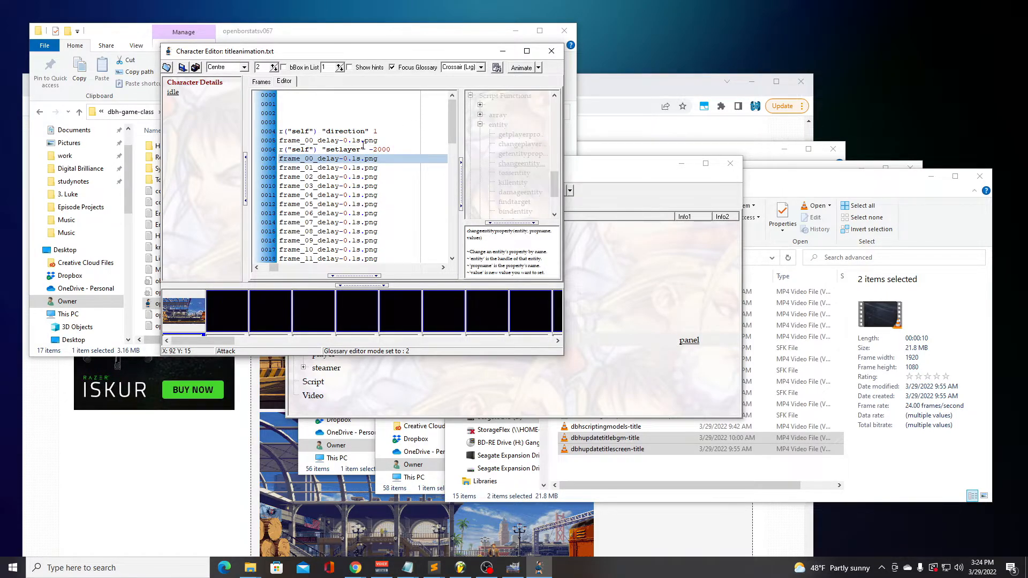
pyautogui.moveTo(277, 269); pyautogui.dragTo(266, 269)
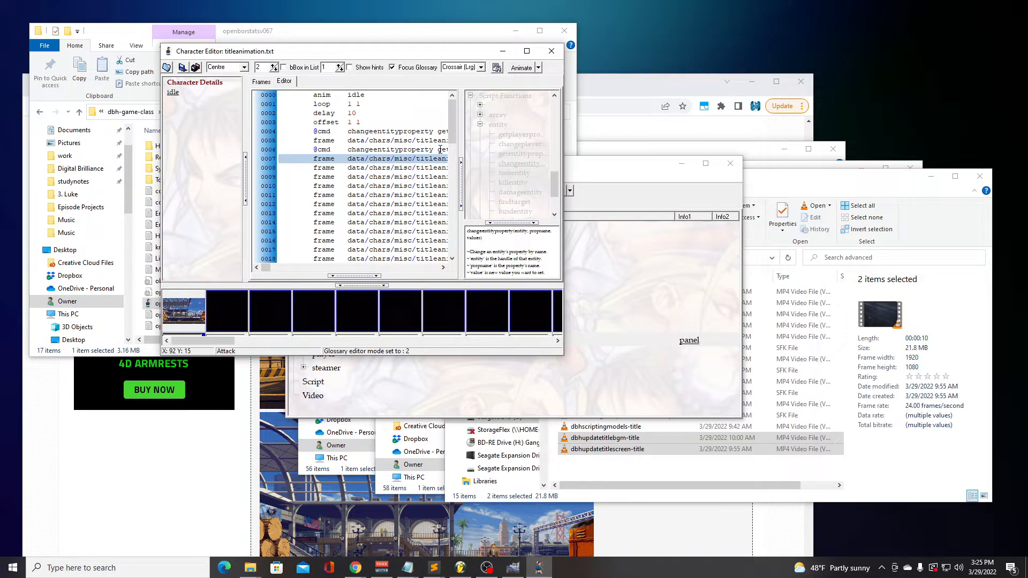
pyautogui.click(182, 68)
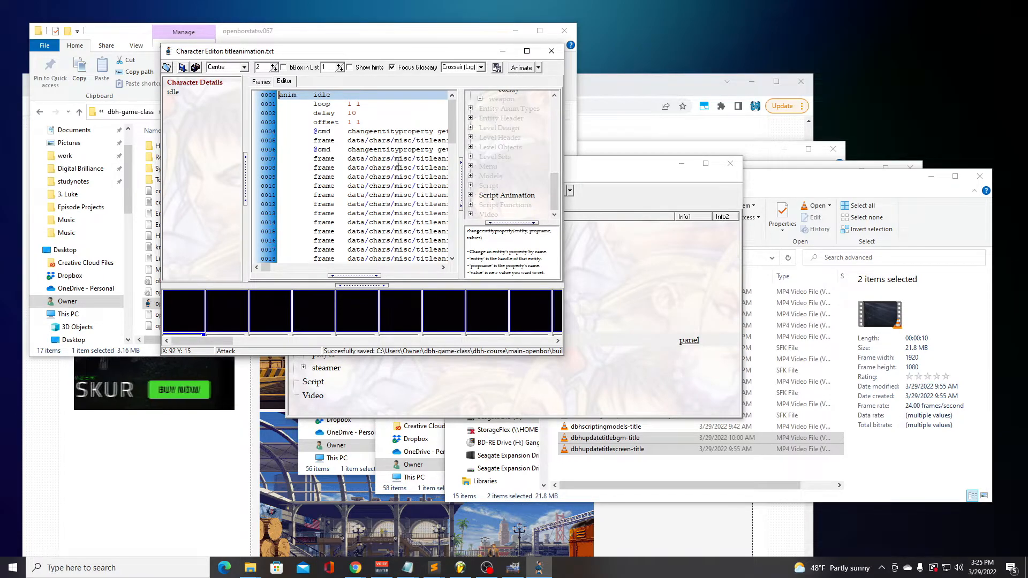
# Set the idle animation's offset to 313 192, saving the titleanimation file and closing the character editor
pyautogui.moveTo(264, 265); pyautogui.dragTo(260, 268)
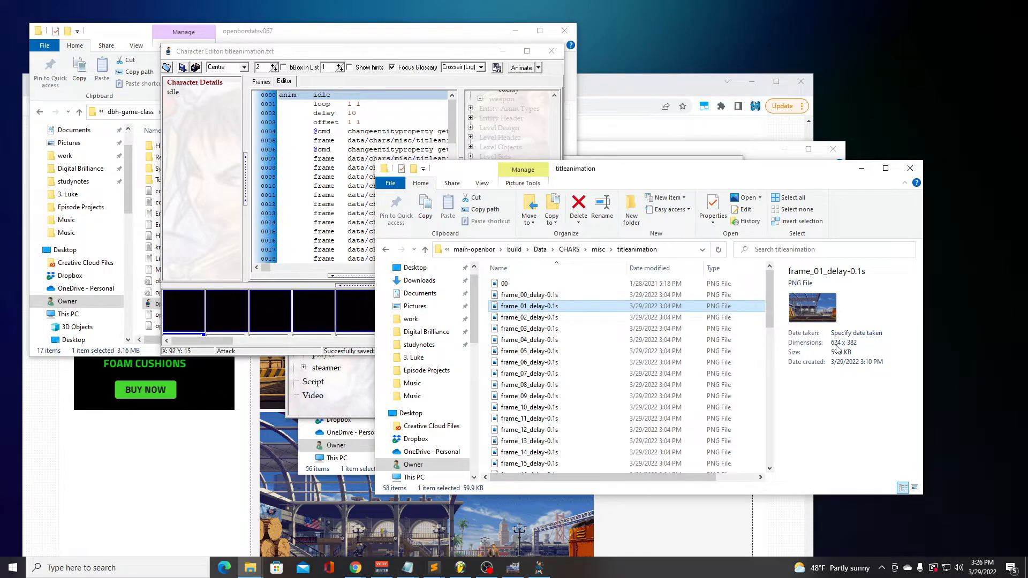
pyautogui.doubleClick(351, 122)
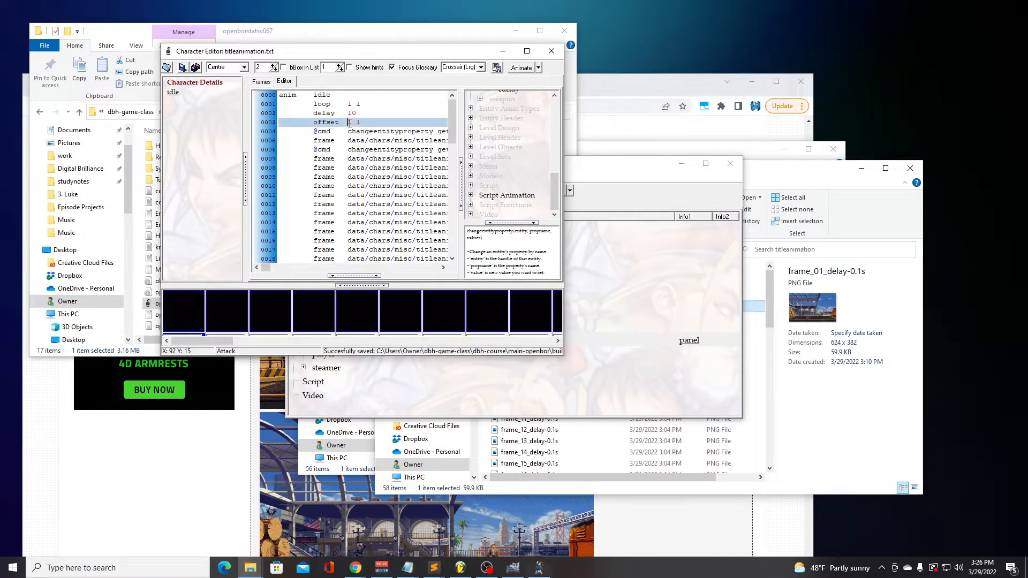
pyautogui.write('313')
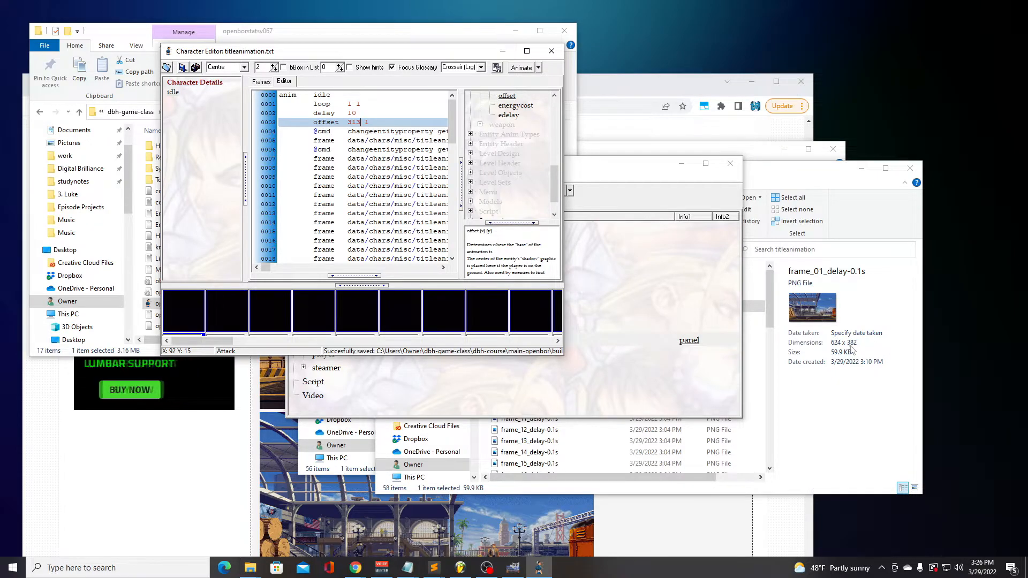
pyautogui.doubleClick(376, 122)
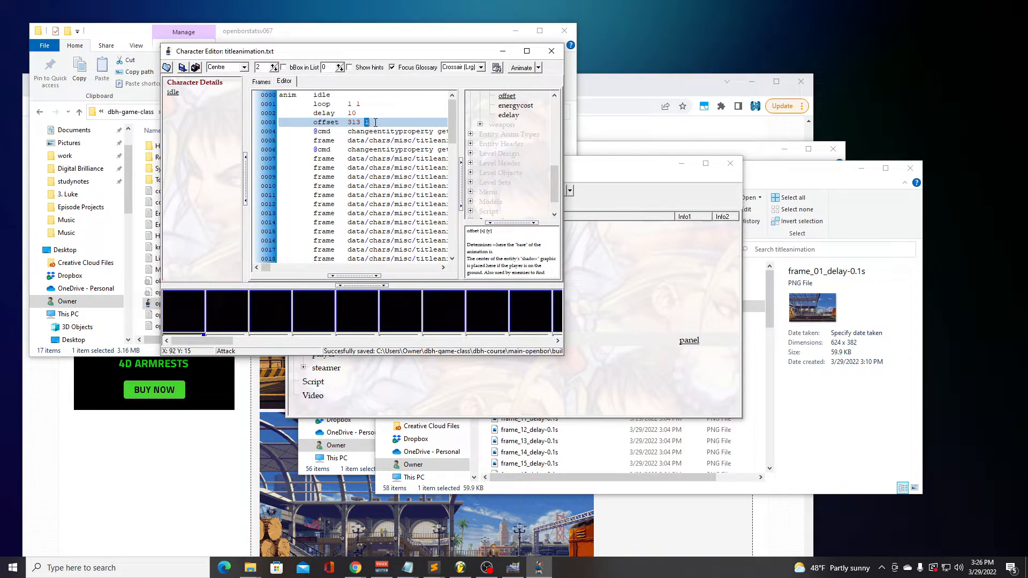
pyautogui.click(375, 123)
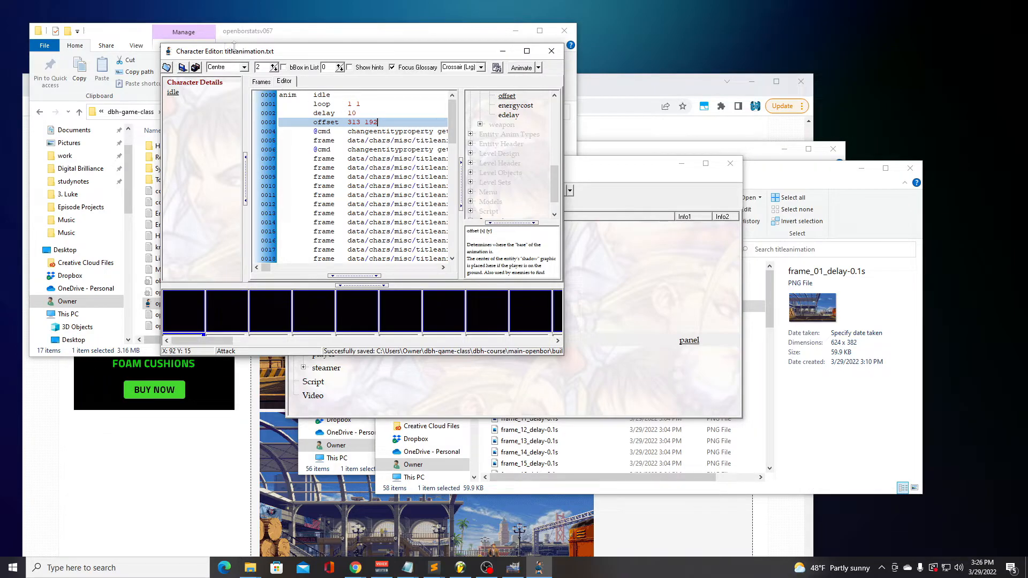
pyautogui.click(183, 67)
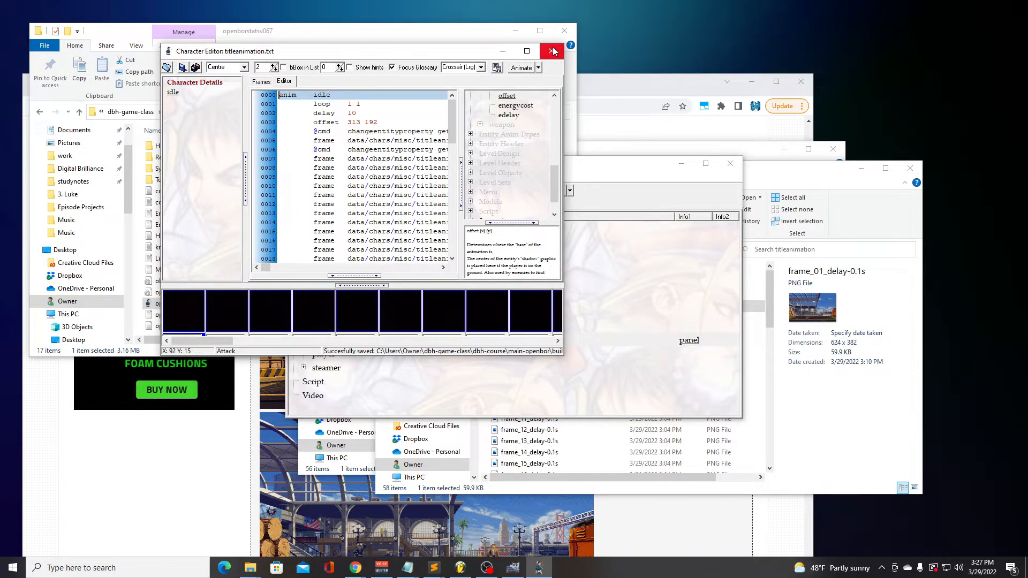
pyautogui.click(551, 51)
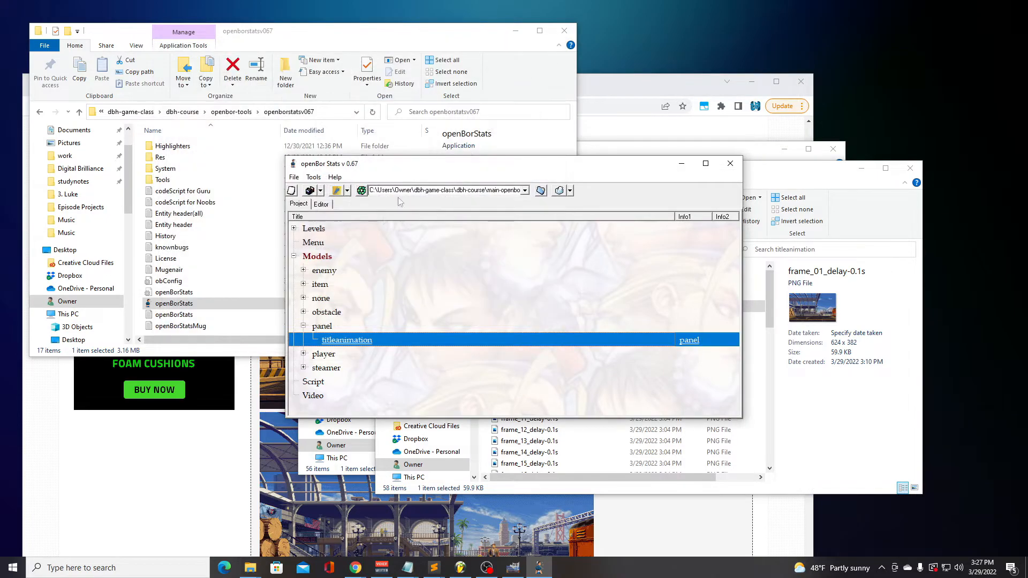
# Start adding a character entity to the panel models, using the ObstacleDecoration.txt template and the Load method
pyautogui.rightClick(324, 327)
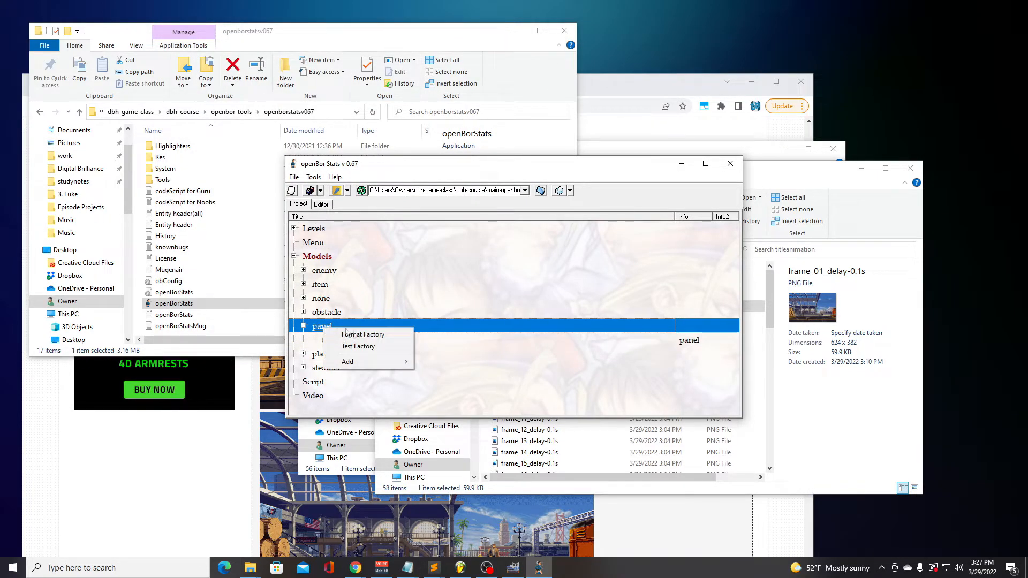
pyautogui.moveTo(368, 363)
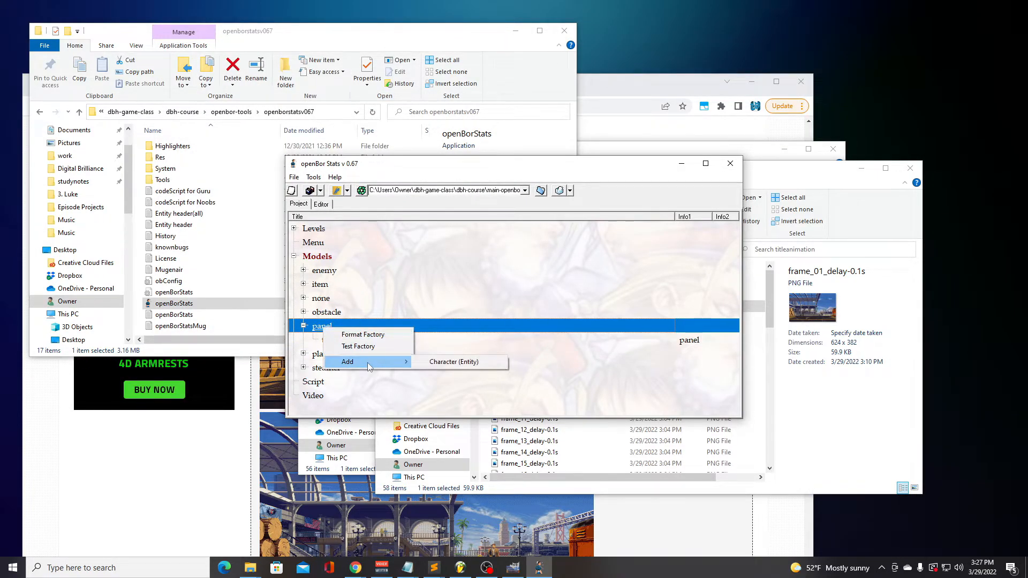
pyautogui.click(466, 366)
pyautogui.click(473, 285)
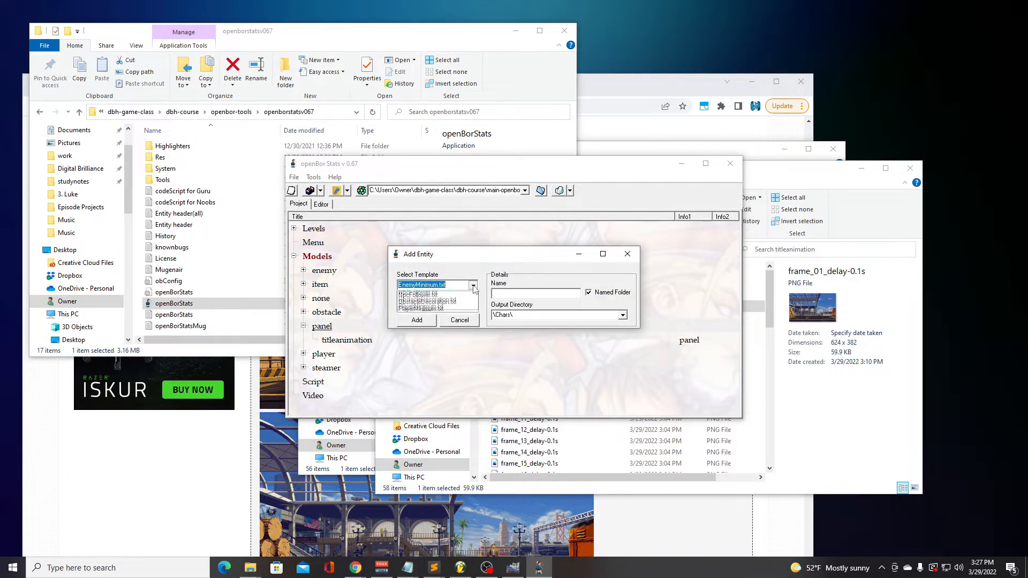
pyautogui.click(429, 309)
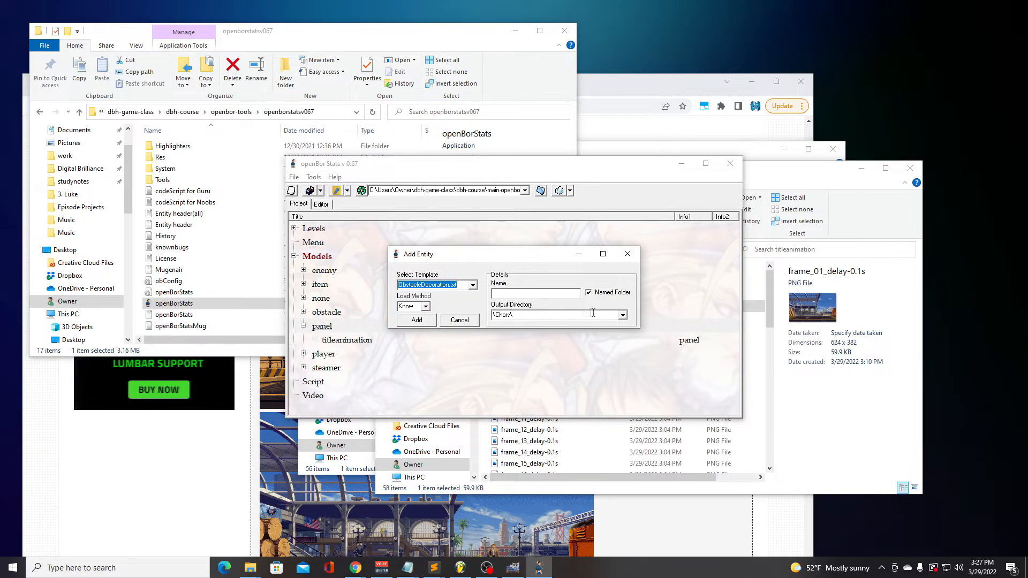
pyautogui.click(426, 306)
pyautogui.click(411, 321)
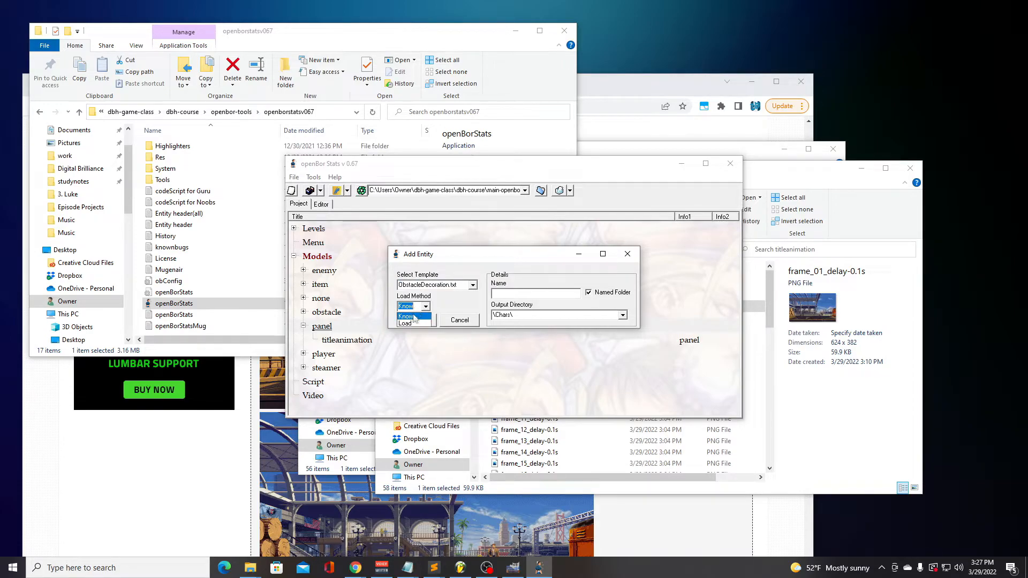
# Set the output directory to \CHARS\misc\, name the entity titlesprite and add it to the project
pyautogui.click(623, 316)
pyautogui.moveTo(624, 338)
pyautogui.mouseDown()
pyautogui.moveTo(624, 364)
pyautogui.moveTo(620, 337)
pyautogui.moveTo(621, 352)
pyautogui.mouseUp()
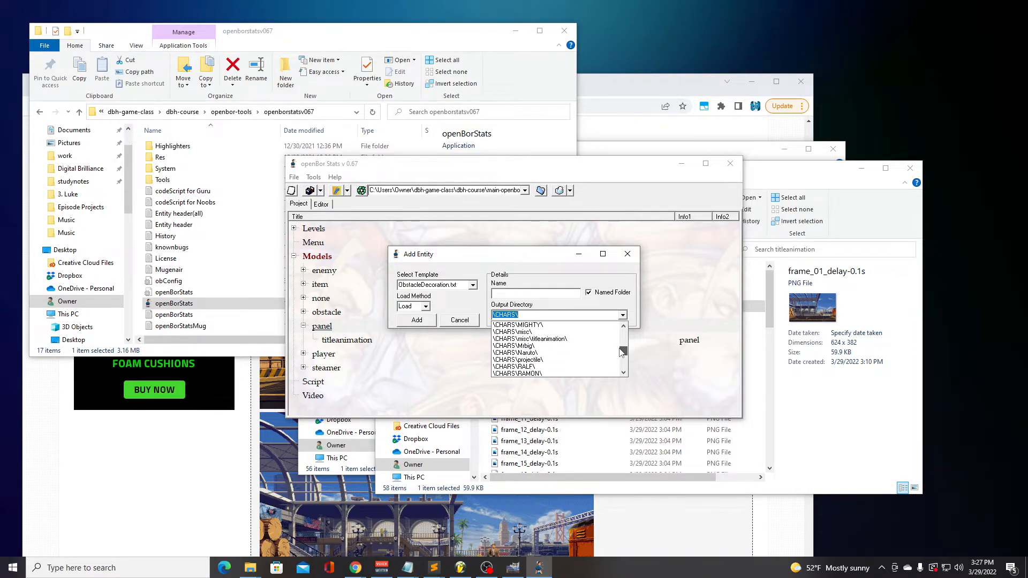
pyautogui.click(531, 332)
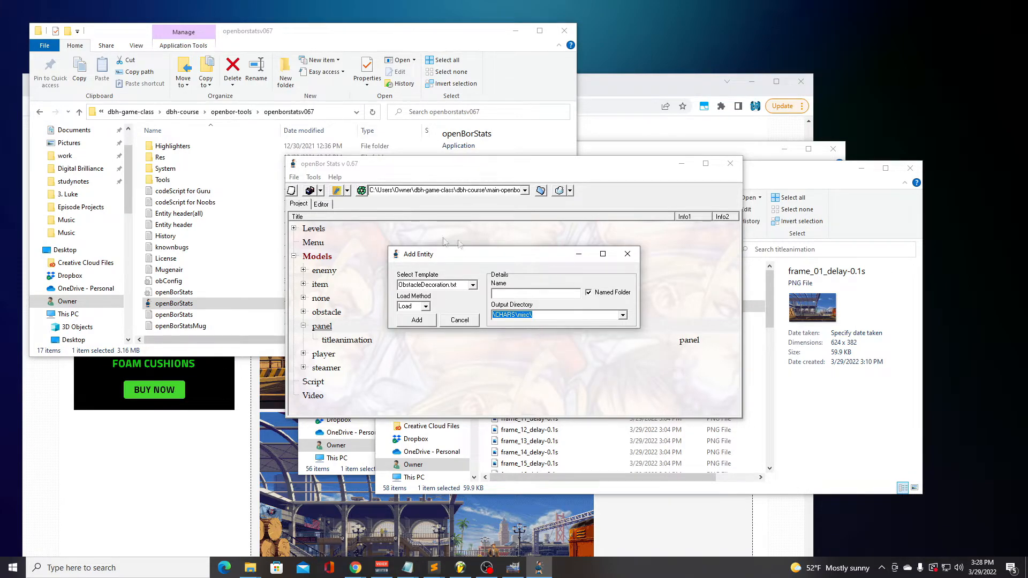
pyautogui.click(517, 293)
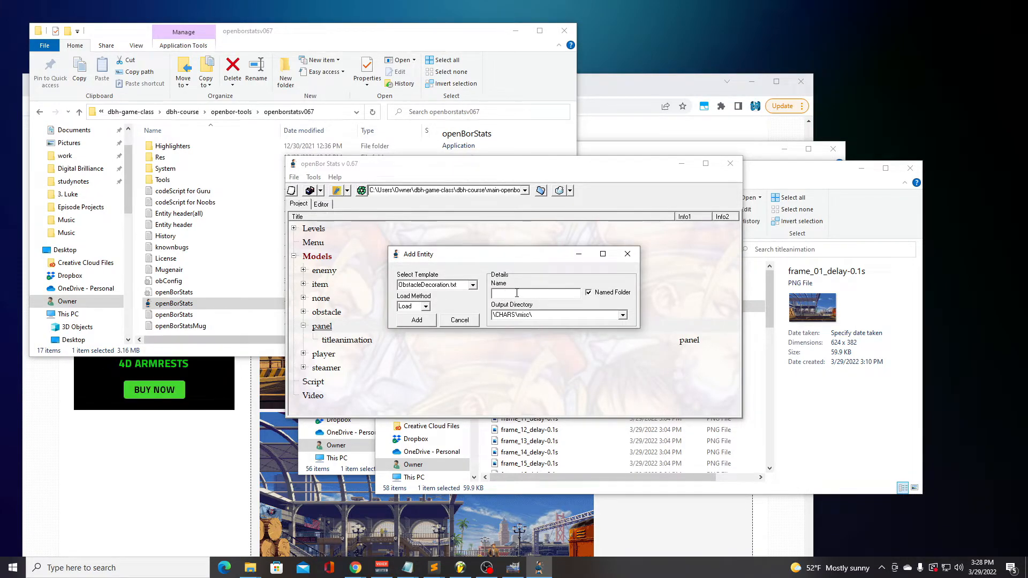
pyautogui.write('titlesprite')
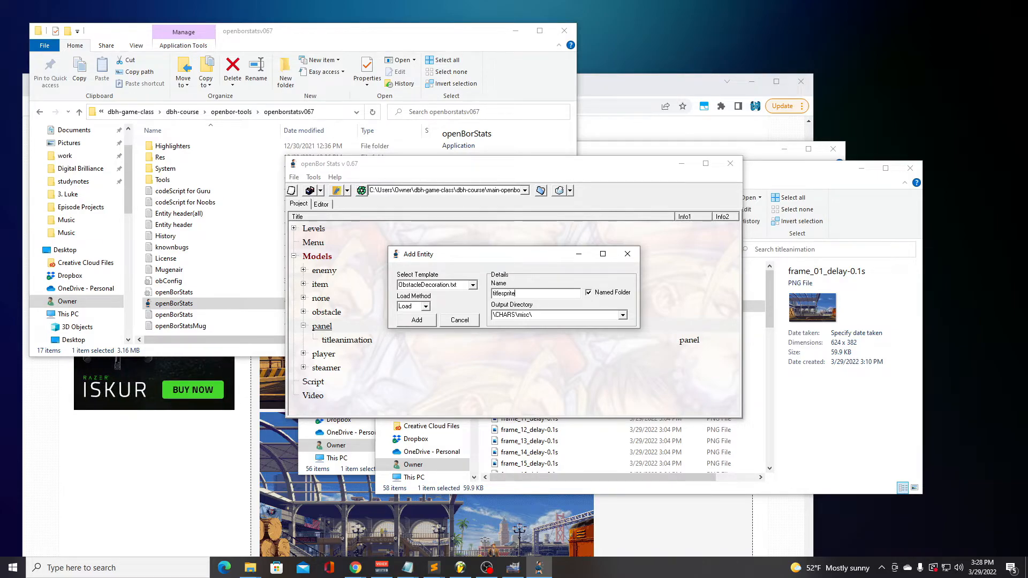
pyautogui.click(421, 323)
pyautogui.press('Return')
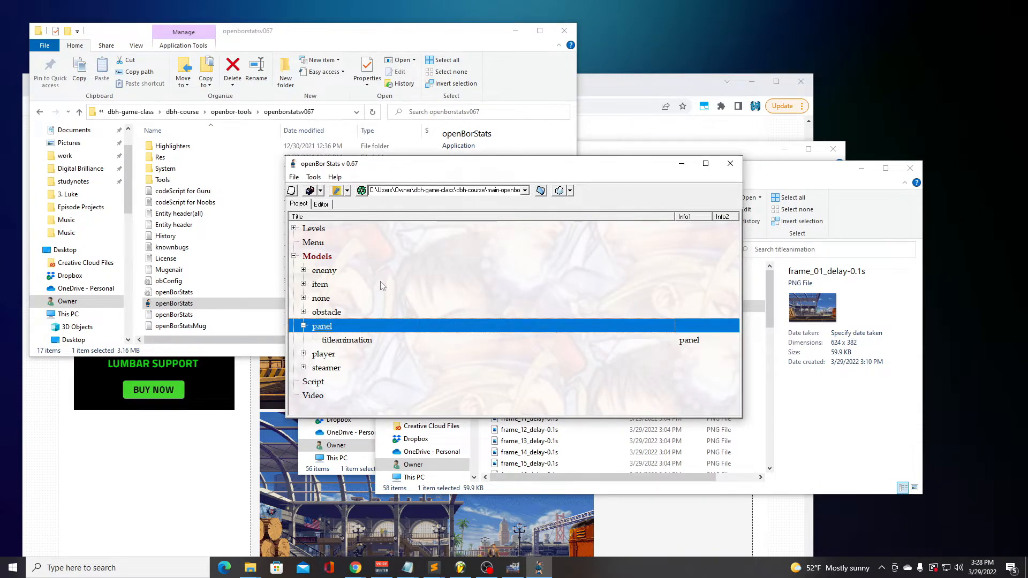
# Refresh the project and open the titlesprite model from the obstacle group in the character editor
pyautogui.click(361, 190)
pyautogui.click(294, 257)
pyautogui.click(303, 311)
pyautogui.scroll(-2, 321, 332)
pyautogui.doubleClick(337, 361)
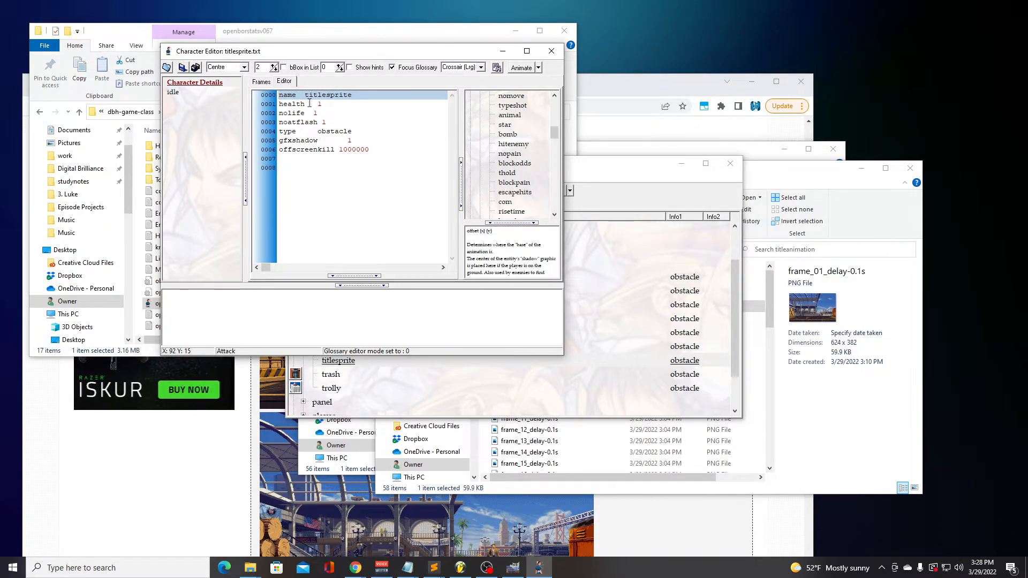
# Delete the noatflash line from titlesprite's character details and set the type to none
pyautogui.click(354, 97)
pyautogui.click(329, 105)
pyautogui.moveTo(317, 114); pyautogui.dragTo(332, 122)
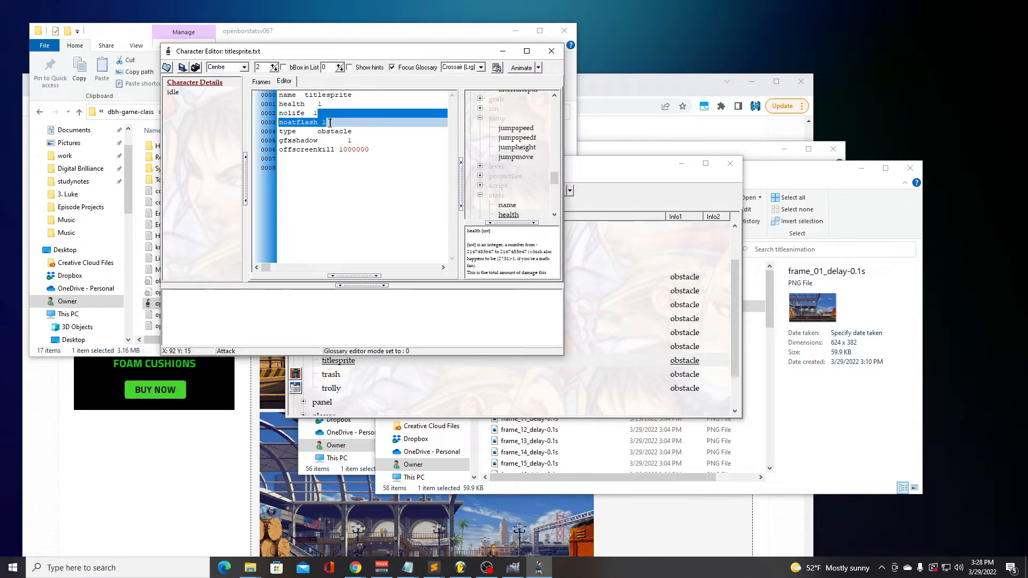
pyautogui.press('Delete')
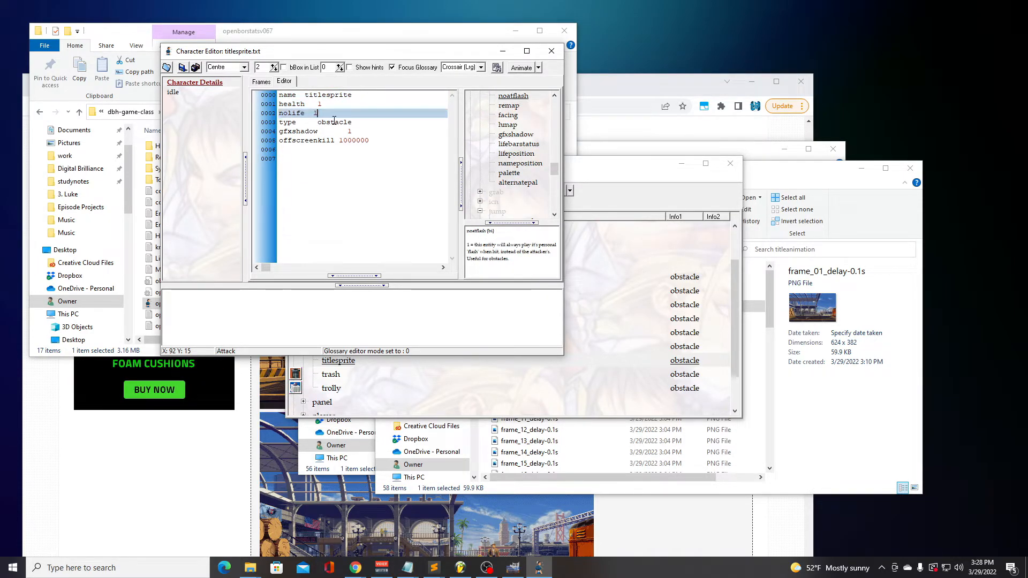
pyautogui.click(323, 123)
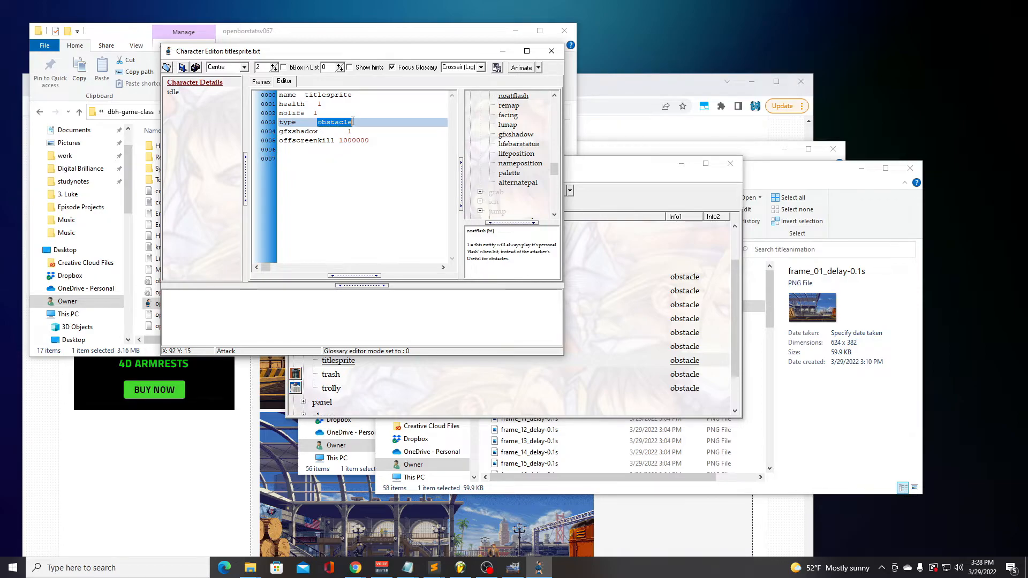
pyautogui.write('none')
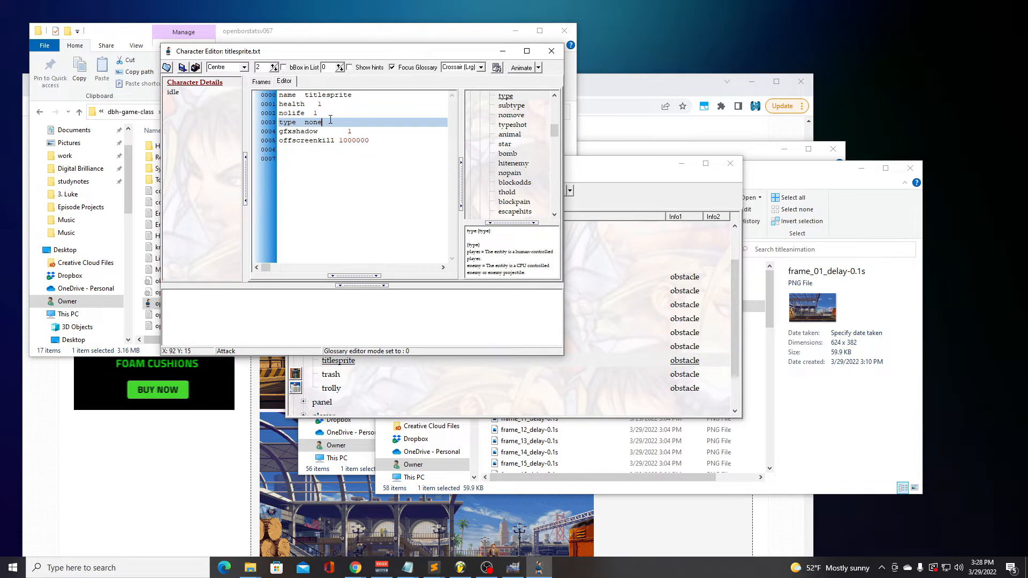
# Replace the gfxshadow line in titlesprite's character details with shadow 0
pyautogui.moveTo(336, 122); pyautogui.dragTo(355, 131)
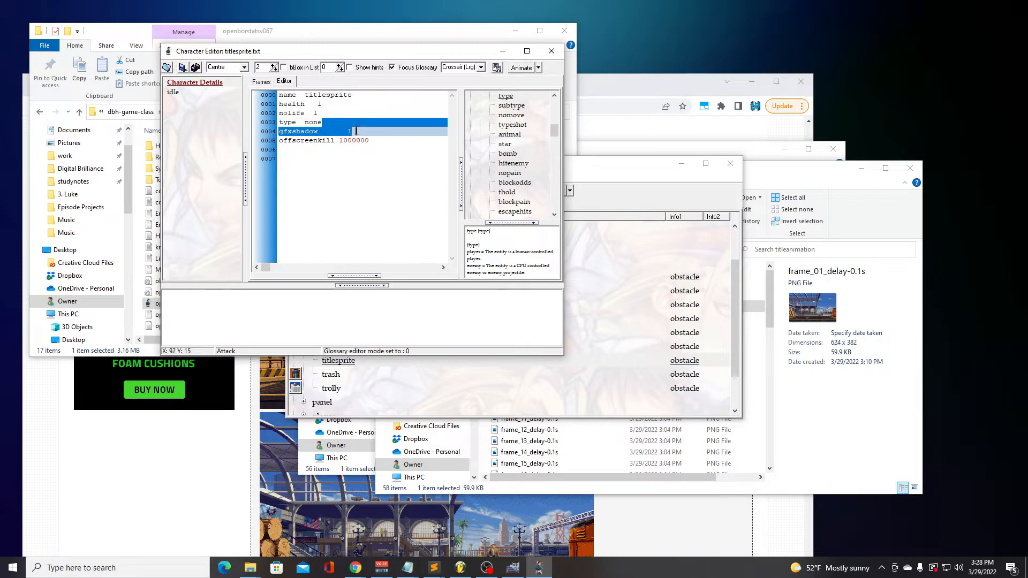
pyautogui.press('BackSpace')
pyautogui.press('Return')
pyautogui.write('shadow 0')
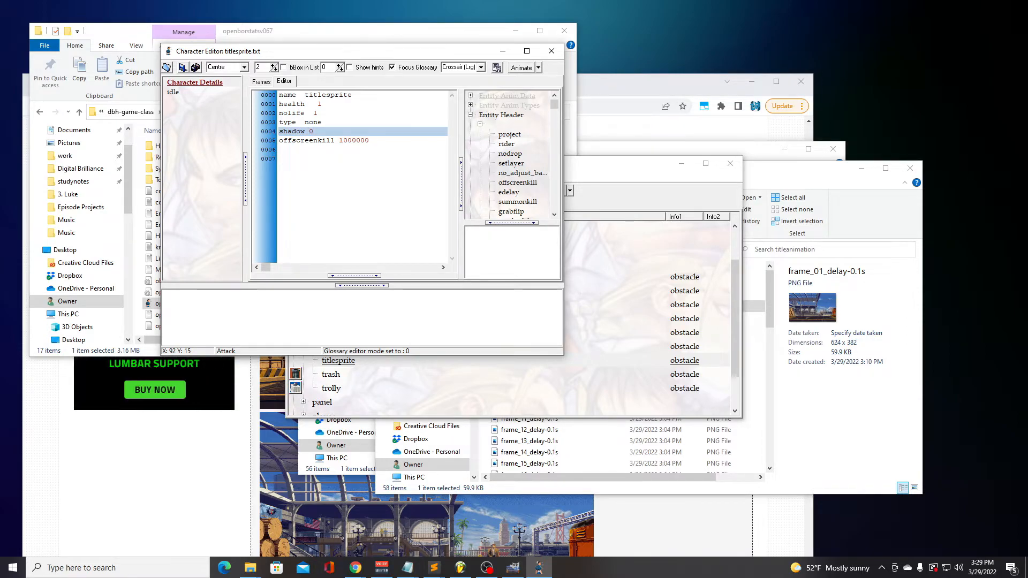
pyautogui.hotkey('alt', 'Tab')
# Replace the offscreenkill line with setlayer 2000 and add a facing 1 line below it
pyautogui.click(338, 140)
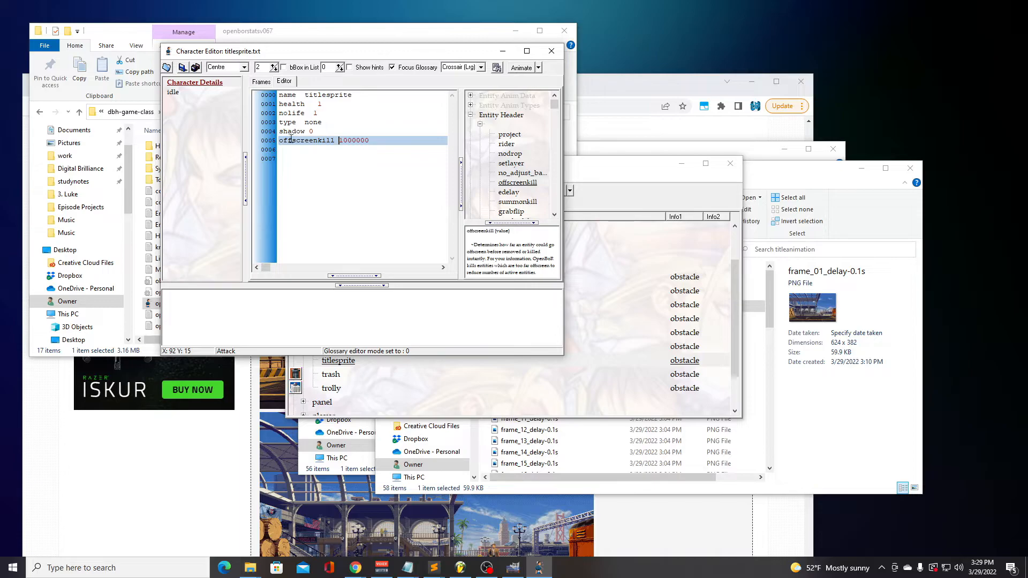
pyautogui.moveTo(369, 140); pyautogui.dragTo(280, 139)
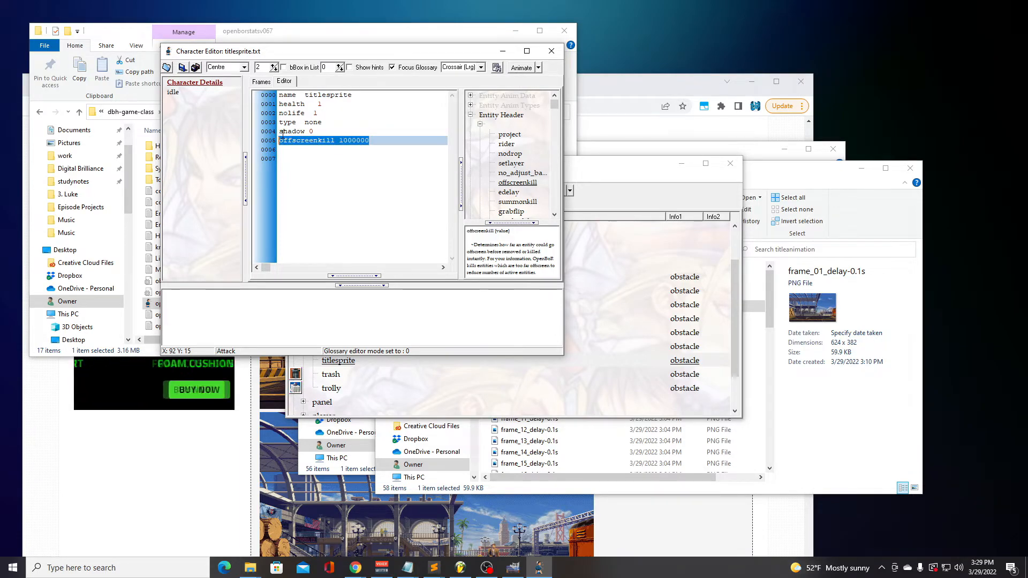
pyautogui.write('setlayer 2000')
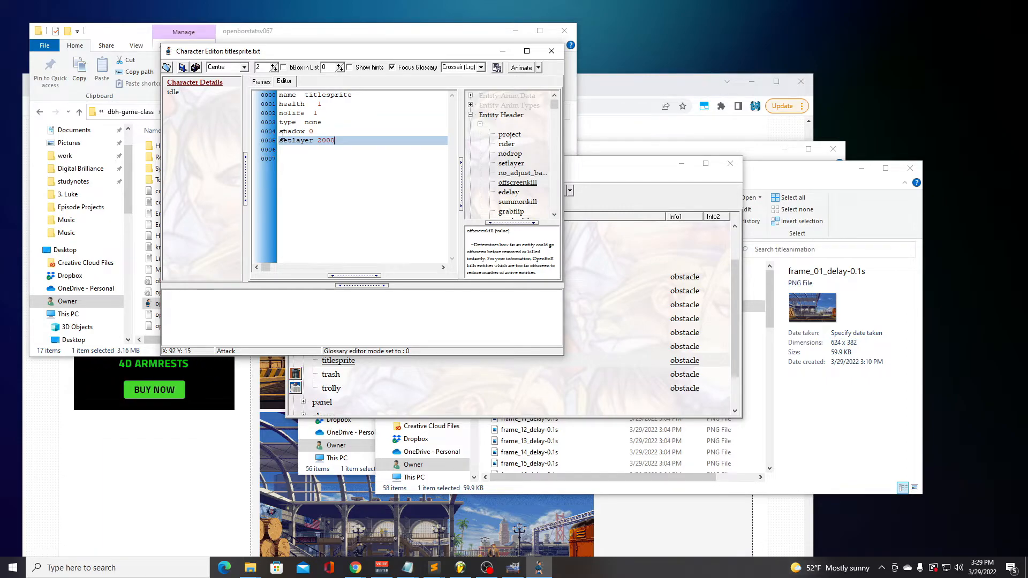
pyautogui.press('Return')
pyautogui.write('fa')
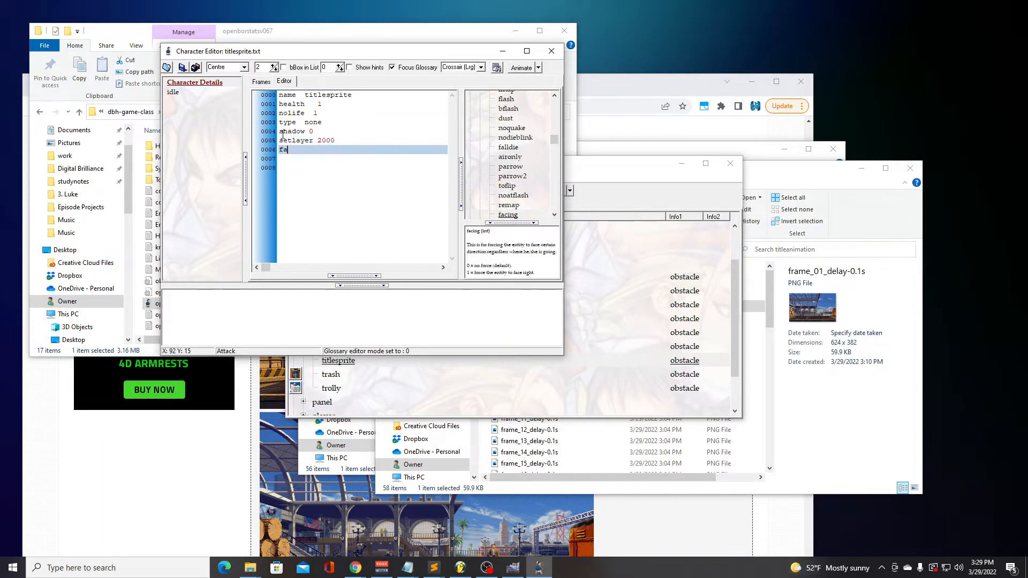
pyautogui.write('cing 1')
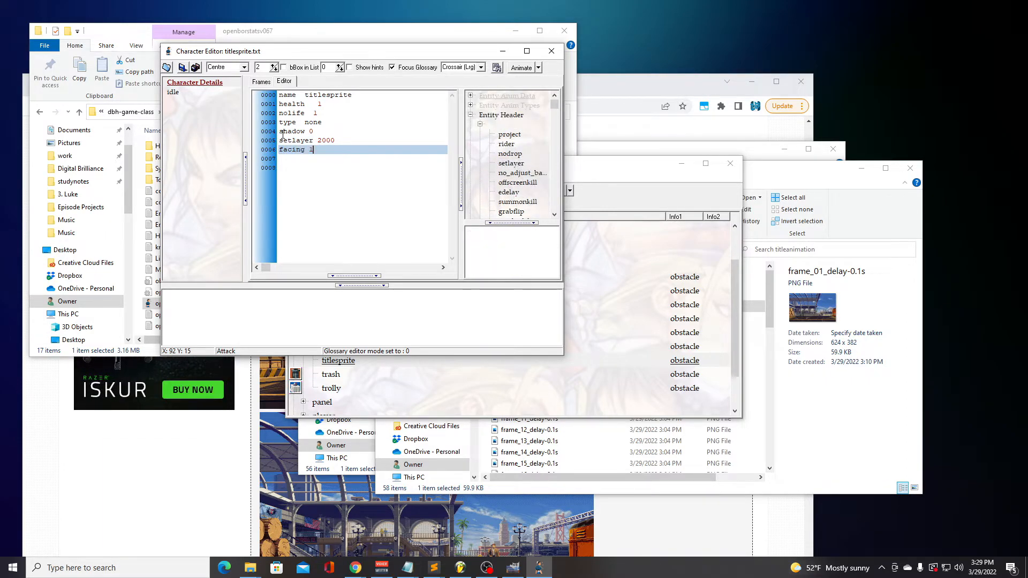
# Insert a speed 10 line below the type line in titlesprite's character details
pyautogui.click(346, 129)
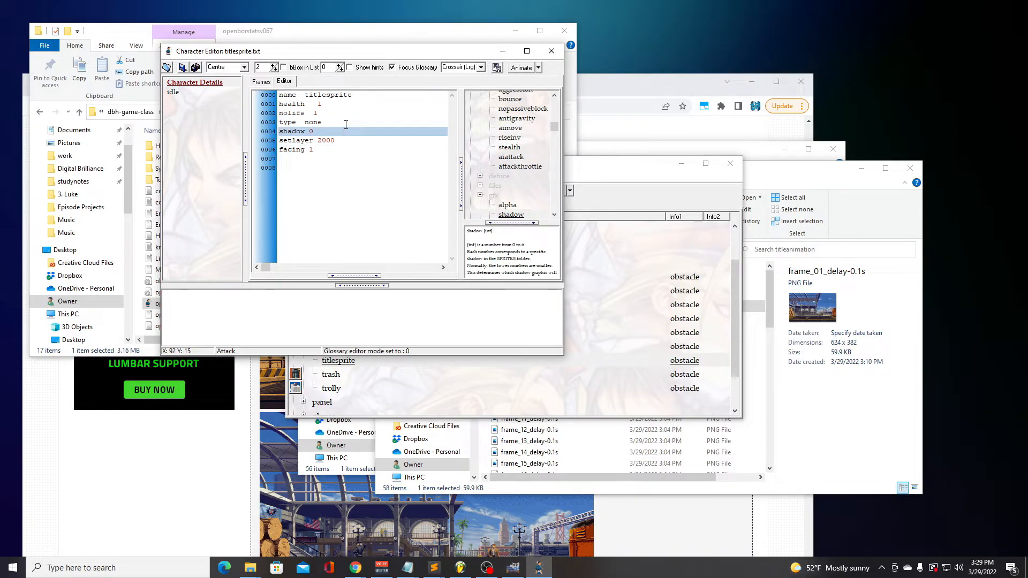
pyautogui.click(346, 125)
pyautogui.press('Return')
pyautogui.write('speed 10')
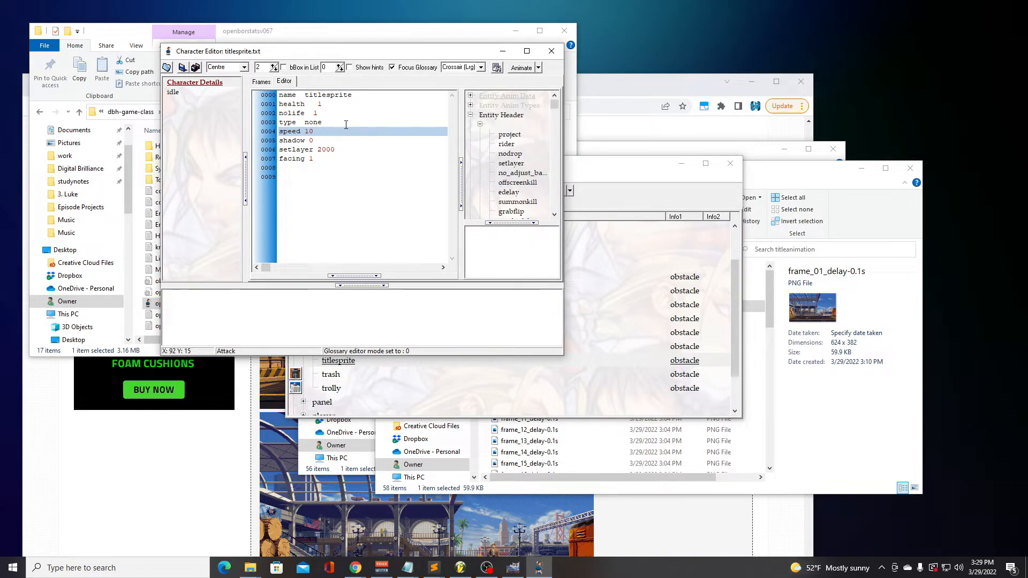
# Delete the frame line that references titlesprite/00.png from the idle animation
pyautogui.click(173, 93)
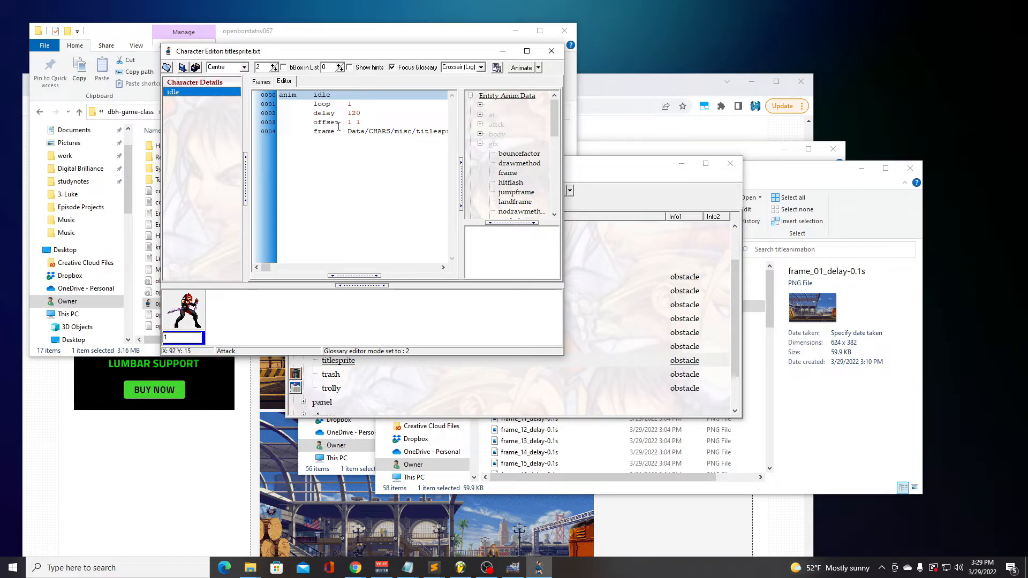
pyautogui.click(311, 132)
pyautogui.click(376, 123)
pyautogui.moveTo(376, 124); pyautogui.dragTo(386, 130)
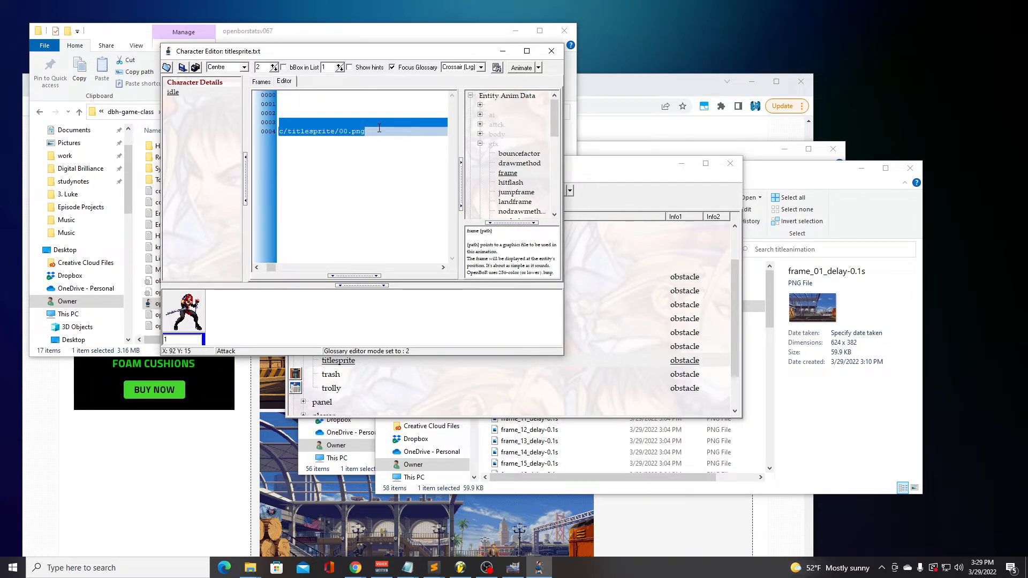
pyautogui.press('Delete')
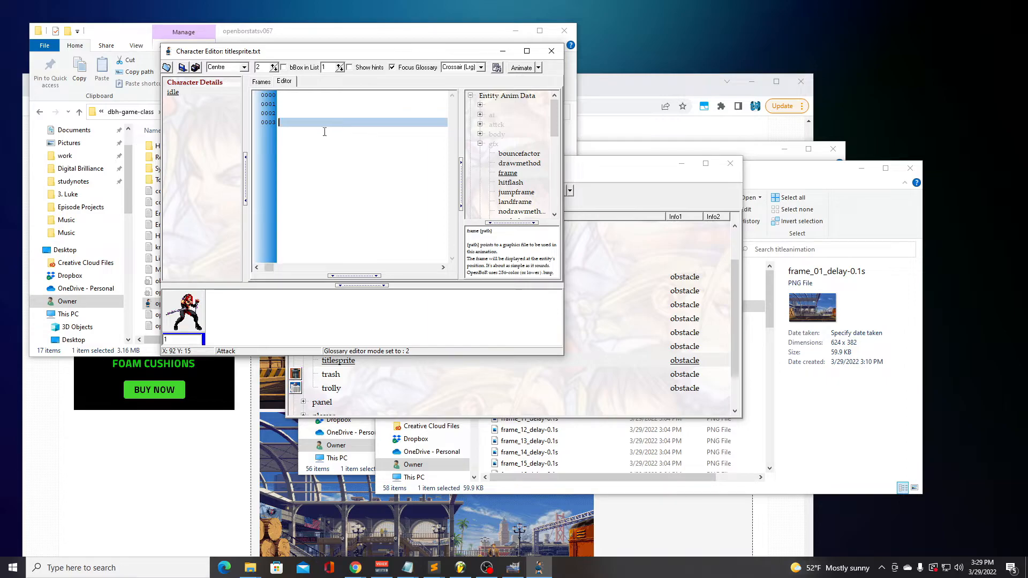
# Switch to Chrome and view the foreground sprite PNG on the Create Animated Screen Model lesson page, returning to the character editor
pyautogui.rightClick(177, 94)
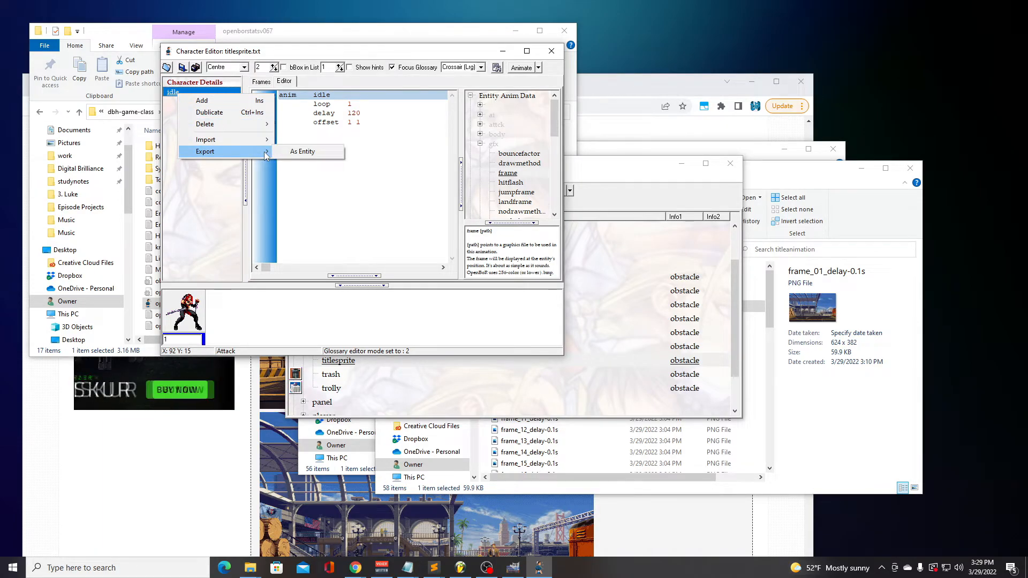
pyautogui.click(225, 468)
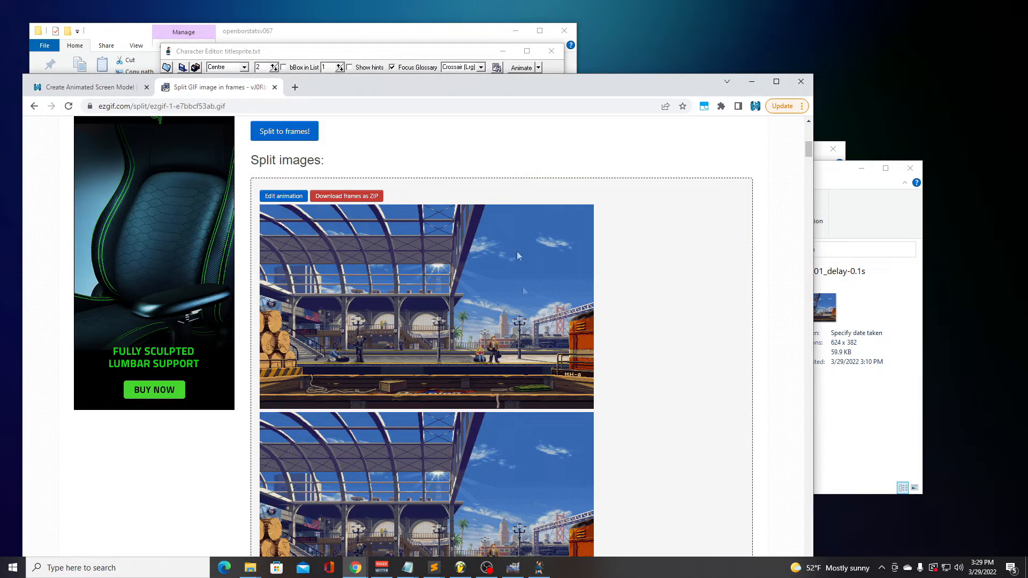
pyautogui.click(134, 89)
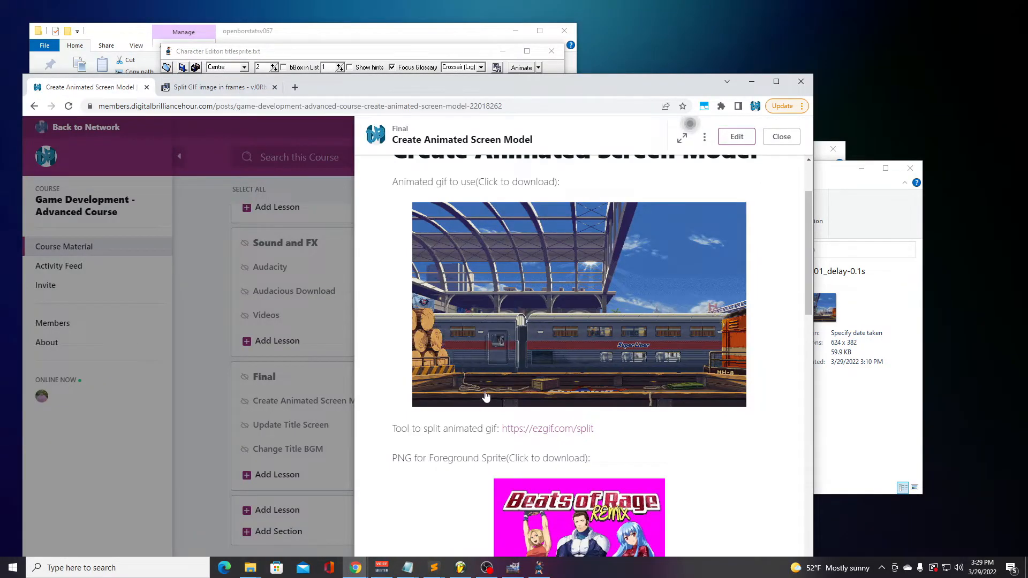
pyautogui.scroll(-2, 588, 417)
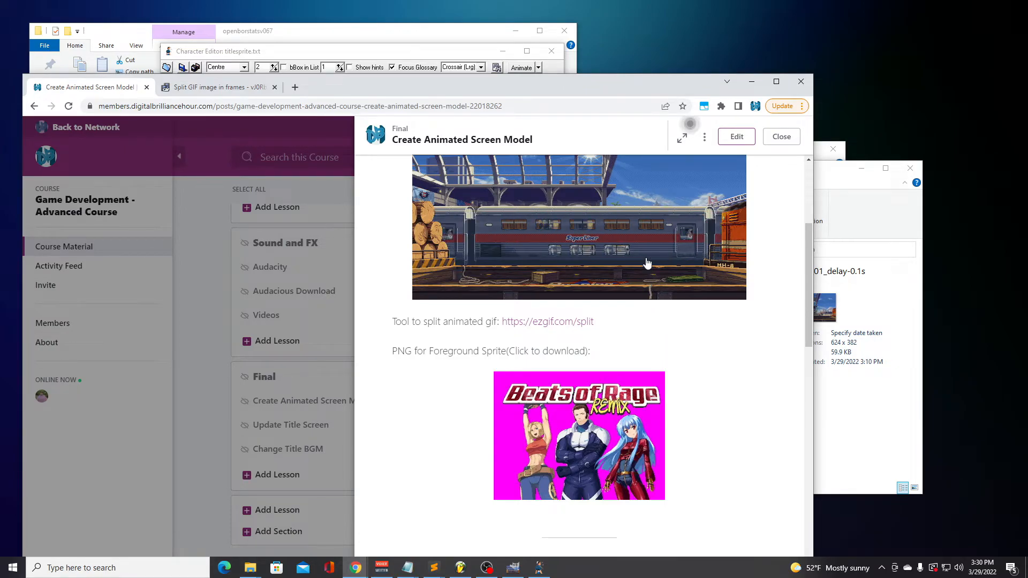
pyautogui.click(405, 55)
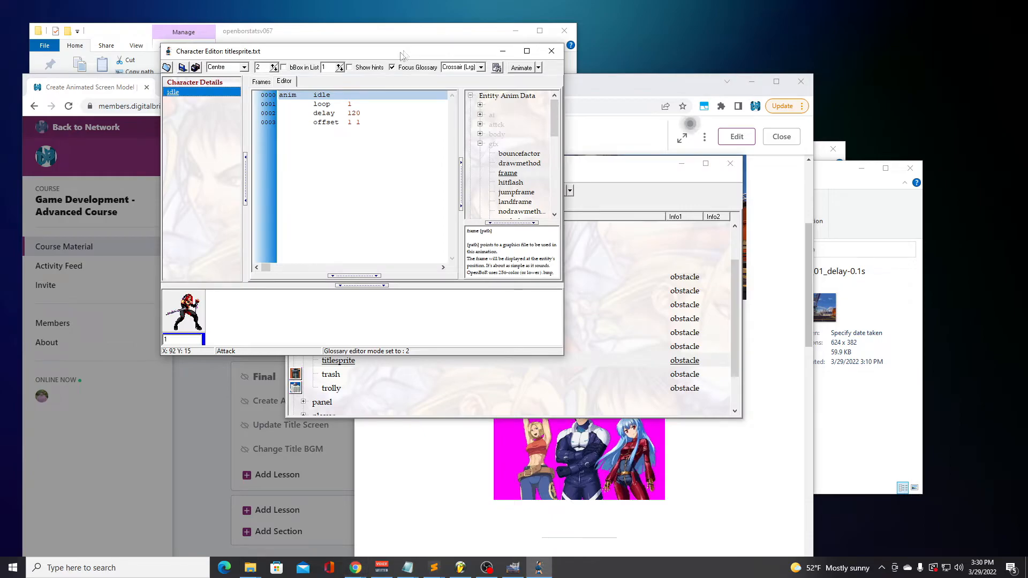
# Import newbor-title-sprite.png from the Game Assets folder into the idle animation and view the frame in an enlarged editor window
pyautogui.rightClick(183, 94)
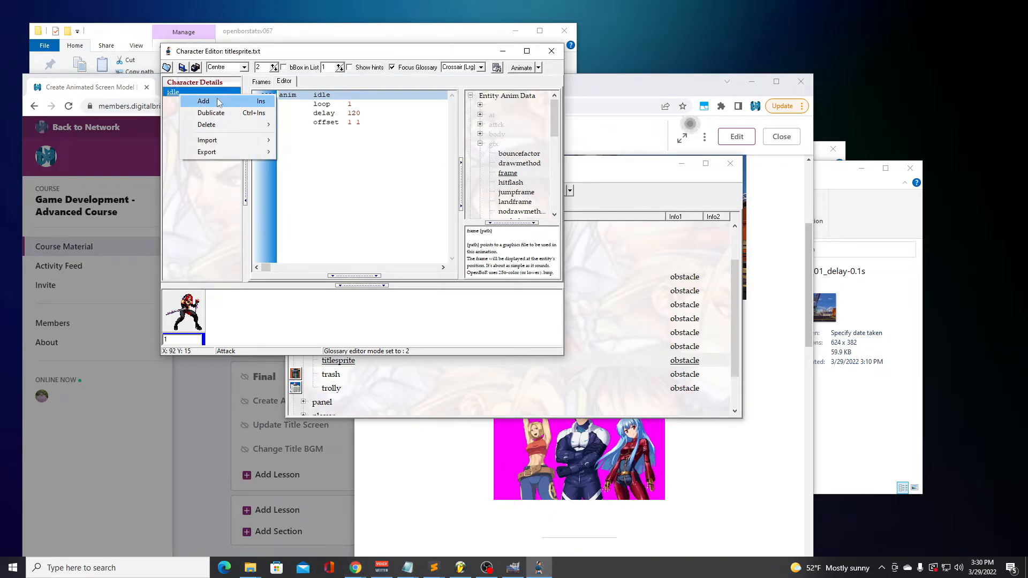
pyautogui.moveTo(225, 140)
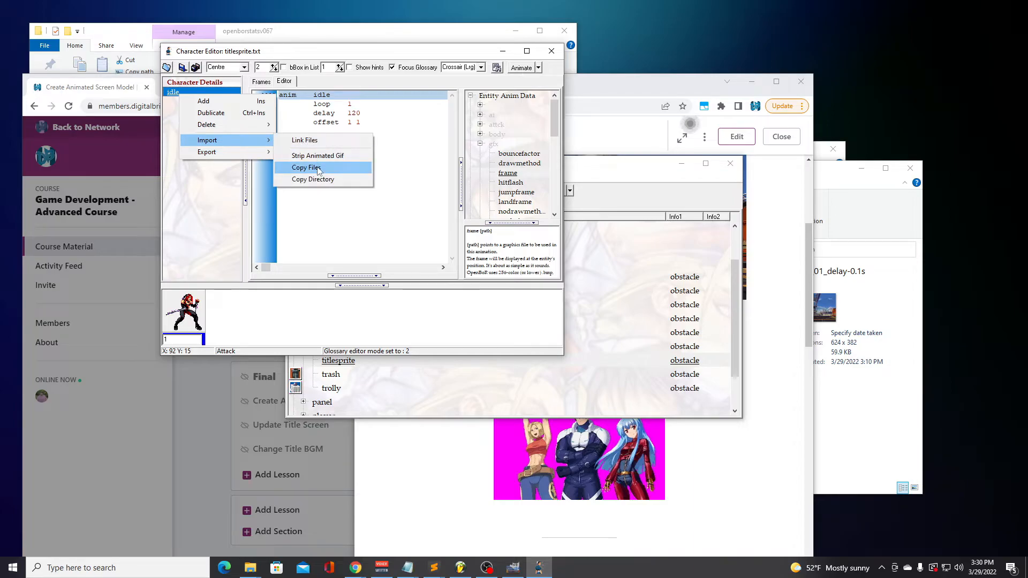
pyautogui.click(316, 157)
pyautogui.click(582, 144)
pyautogui.click(582, 144)
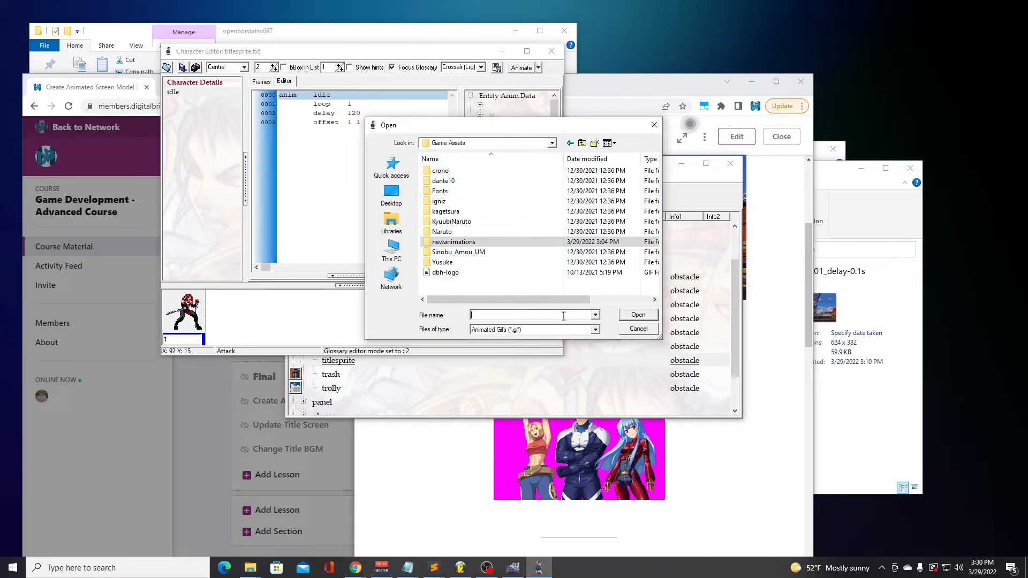
pyautogui.click(595, 330)
pyautogui.click(505, 348)
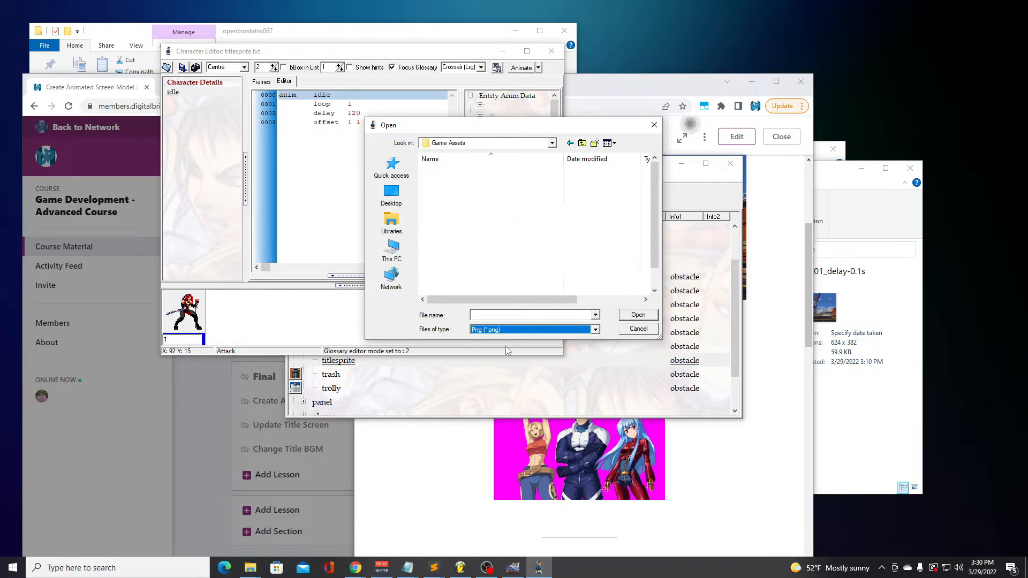
pyautogui.scroll(-1, 456, 276)
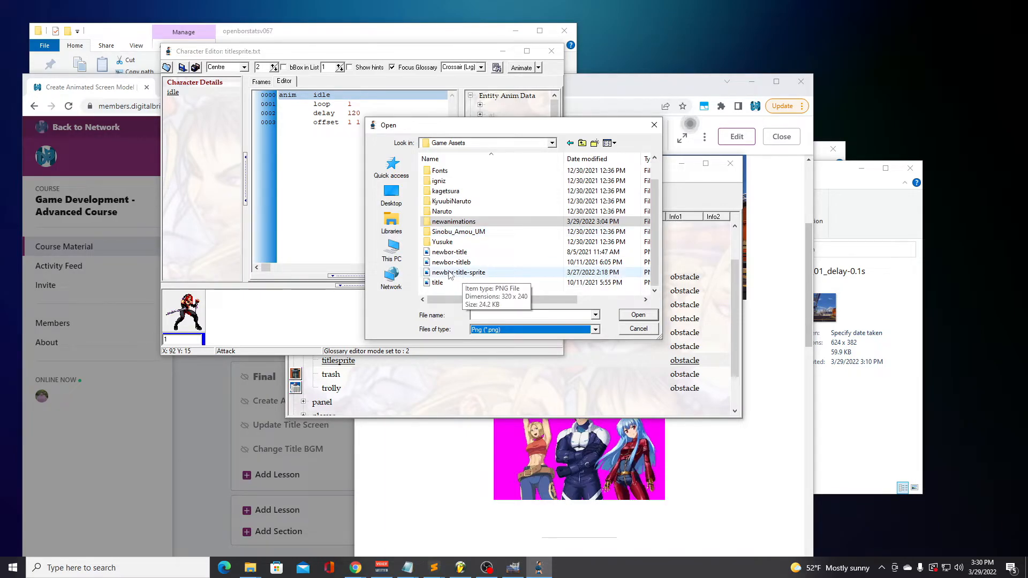
pyautogui.click(476, 273)
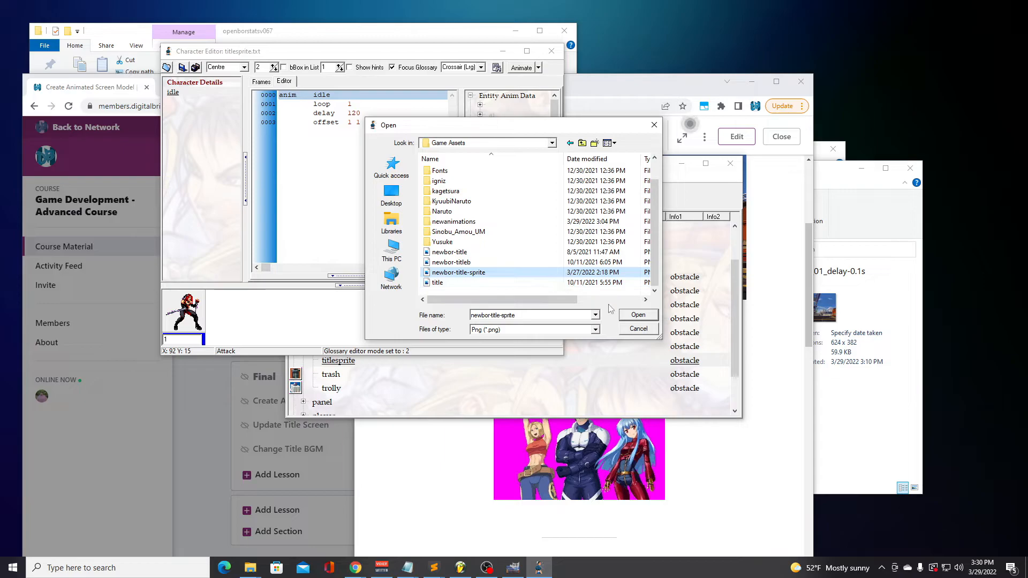
pyautogui.click(638, 315)
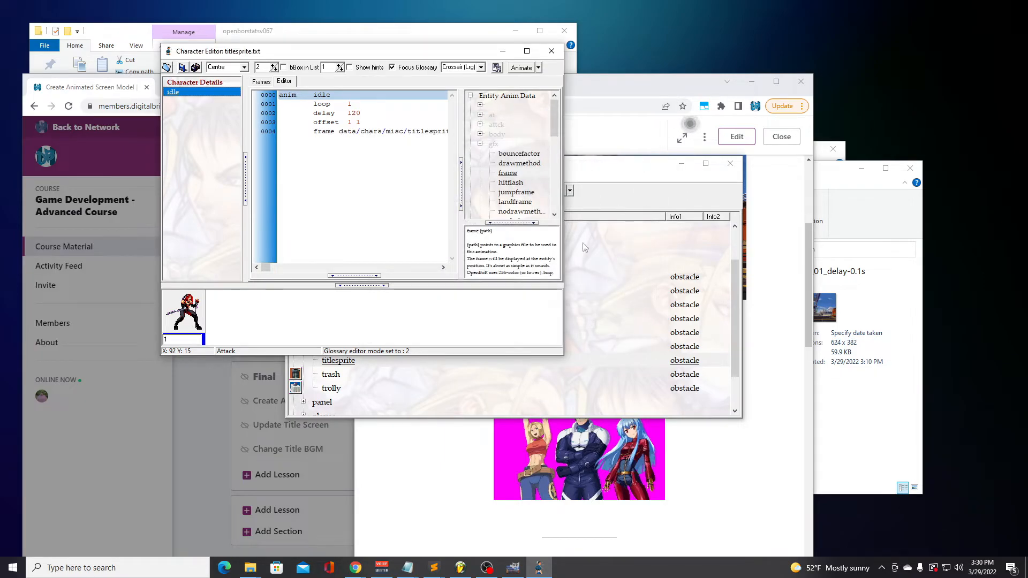
pyautogui.click(262, 82)
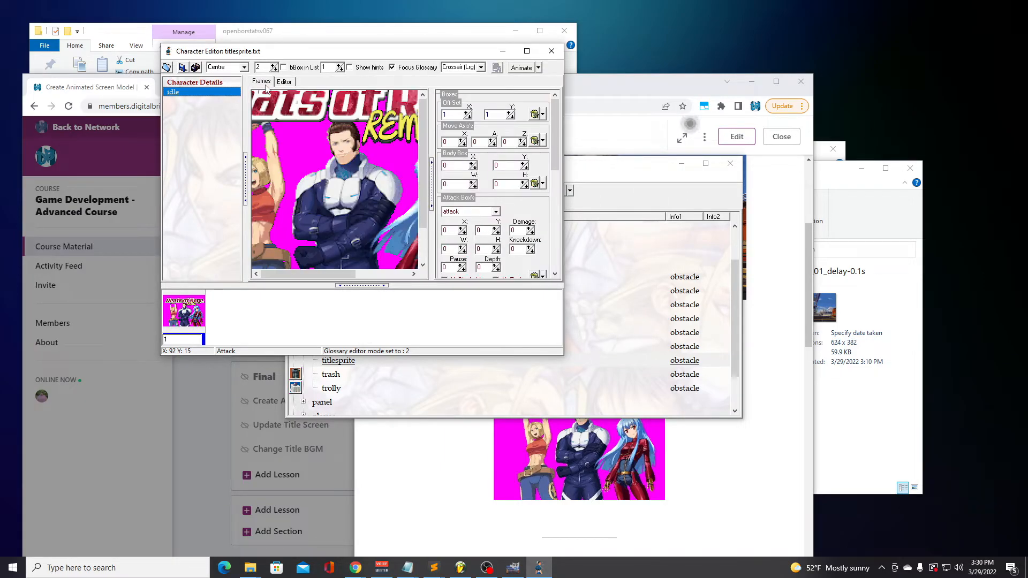
pyautogui.moveTo(564, 356); pyautogui.dragTo(773, 469)
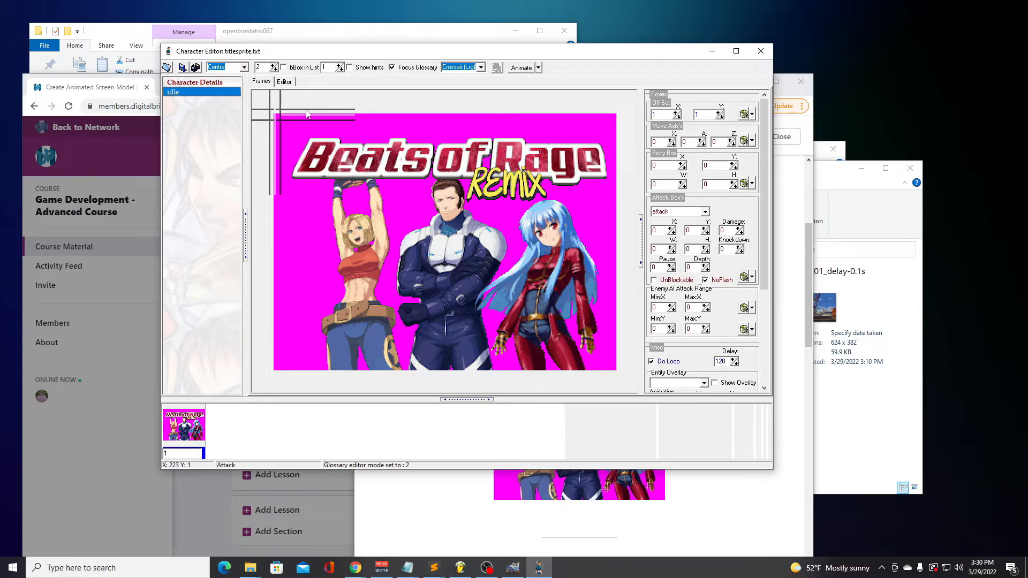
# Set the idle animation's delay to 7 and its loop line to 1 1
pyautogui.click(285, 83)
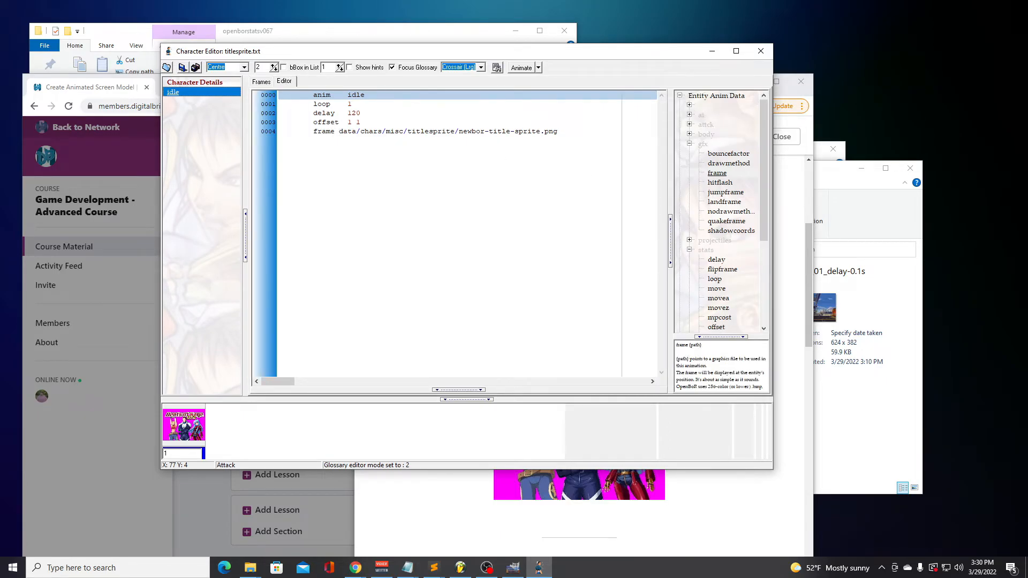
pyautogui.doubleClick(351, 113)
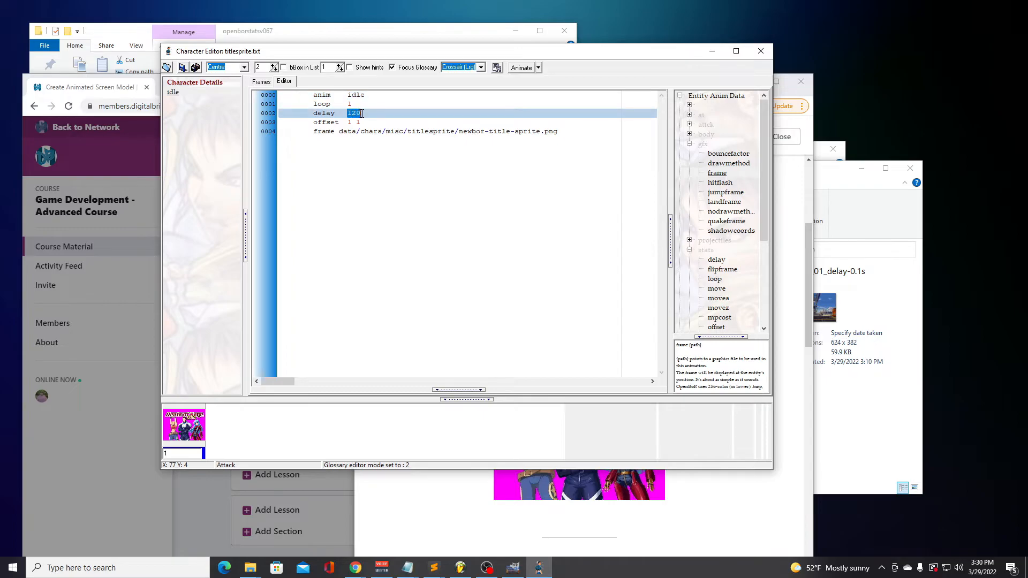
pyautogui.write('7')
pyautogui.press('Left')
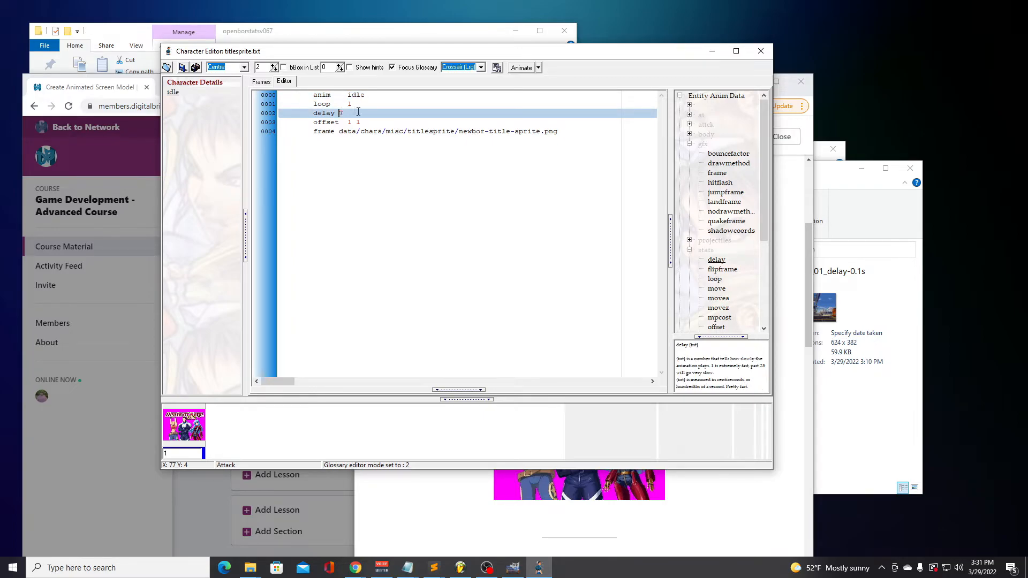
pyautogui.press('Tab')
pyautogui.click(385, 106)
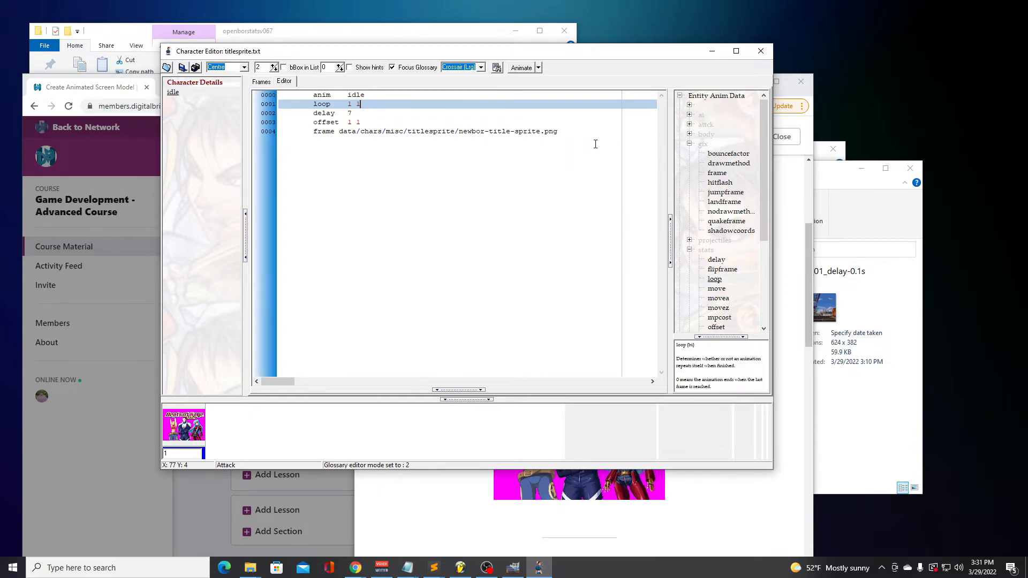
# Duplicate the newbor-title-sprite.png frame line five times in the idle animation
pyautogui.click(571, 132)
pyautogui.moveTo(365, 123); pyautogui.dragTo(594, 140)
pyautogui.hotkey('ctrl', 'c')
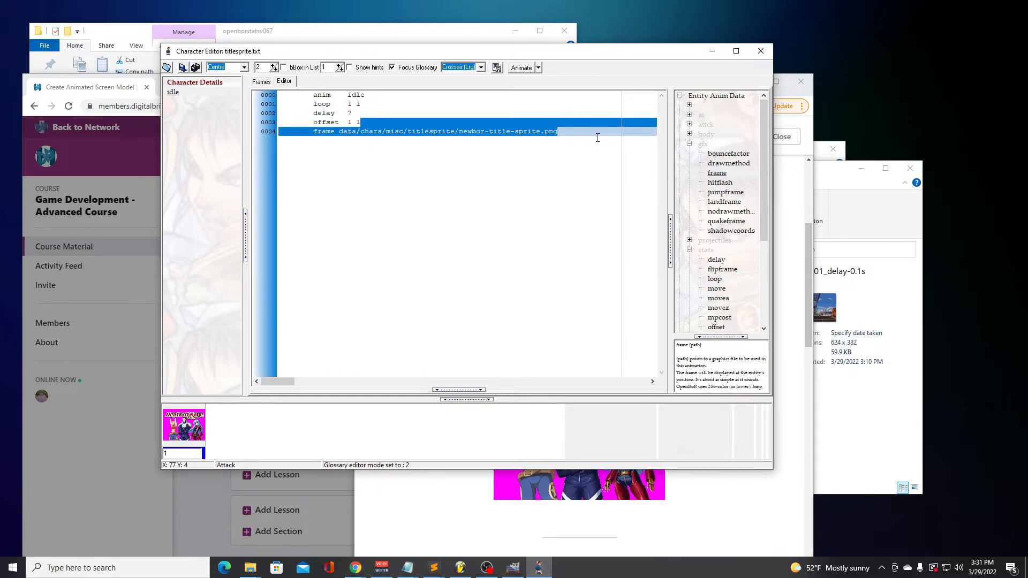
pyautogui.click(594, 133)
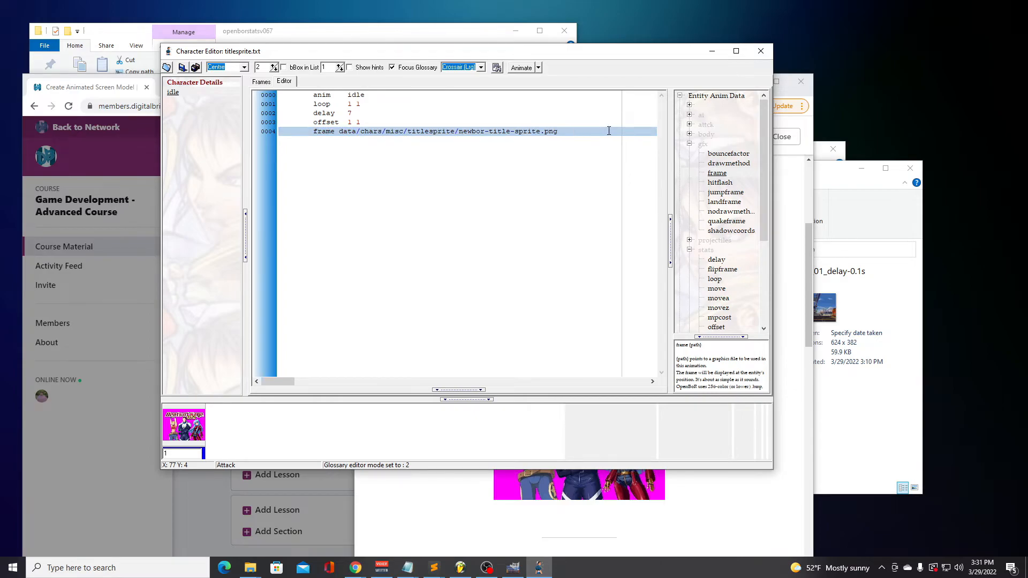
pyautogui.hotkey('ctrl', 'v')
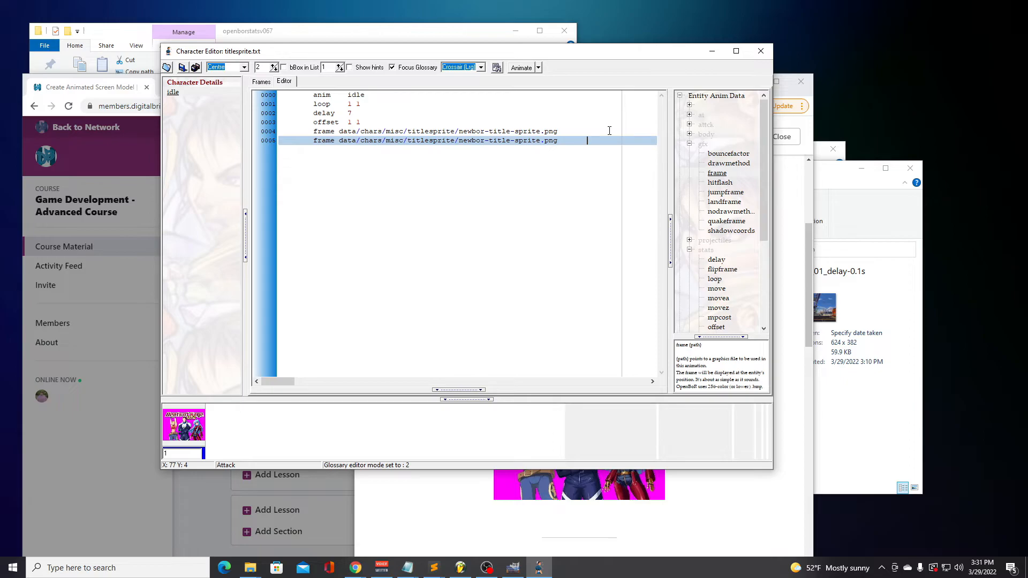
pyautogui.hotkey('ctrl', 'v')
pyautogui.hotkey('ctrl', 'v')
pyautogui.hotkey('ctrl', 'v')
pyautogui.hotkey('ctrl', 'v')
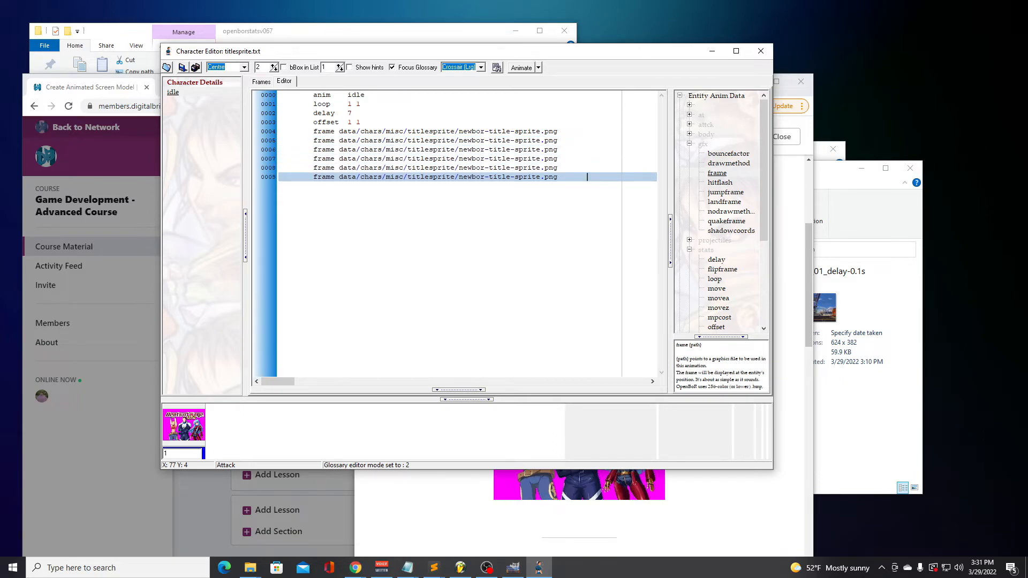
pyautogui.hotkey('alt', 'Tab')
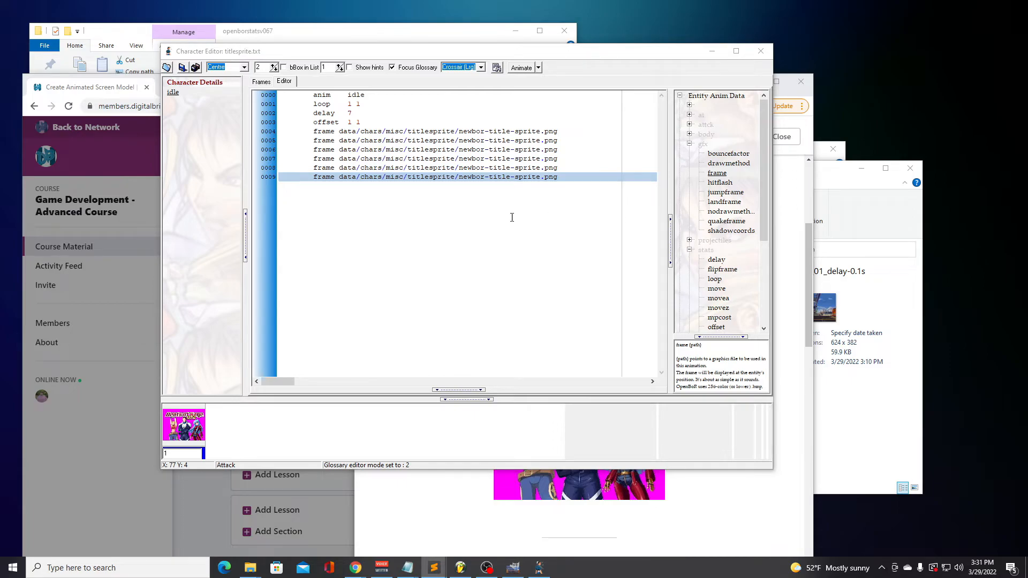
pyautogui.click(413, 120)
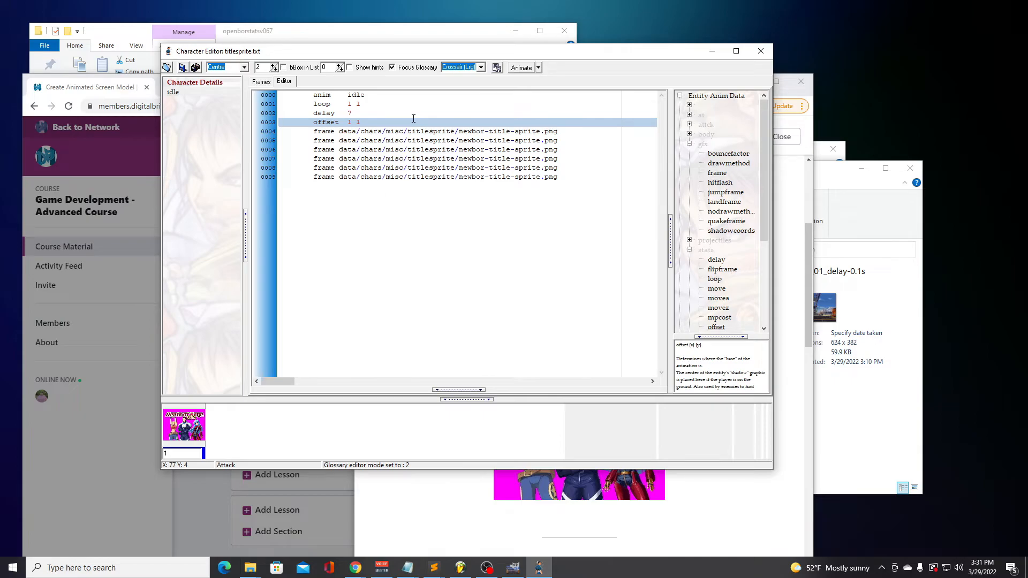
pyautogui.press('Return')
pyautogui.write('@cmd\tchangeentityproperty getlocalvar("self") "direction" 1')
pyautogui.hotkey('alt', 'Tab')
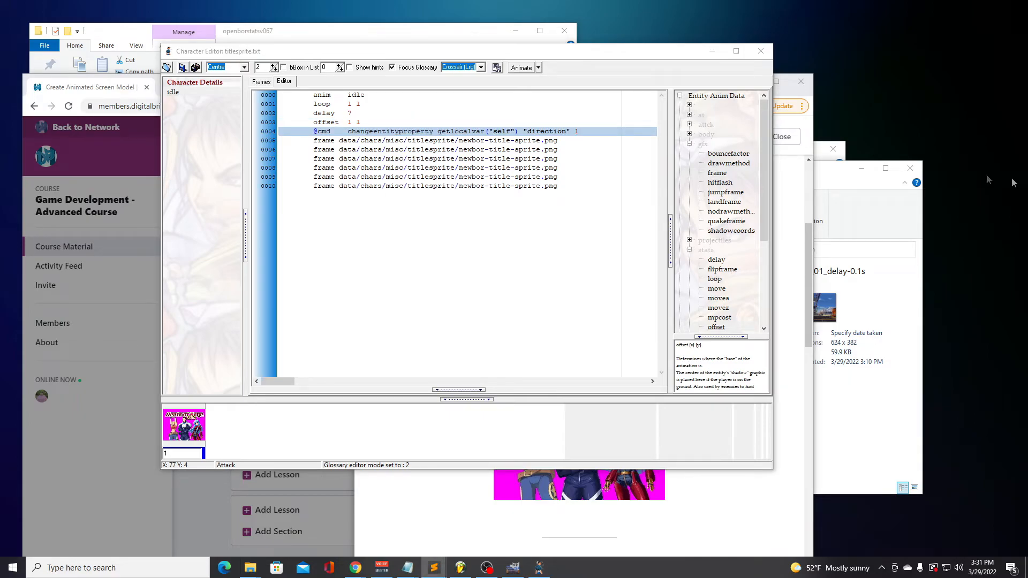
pyautogui.click(611, 139)
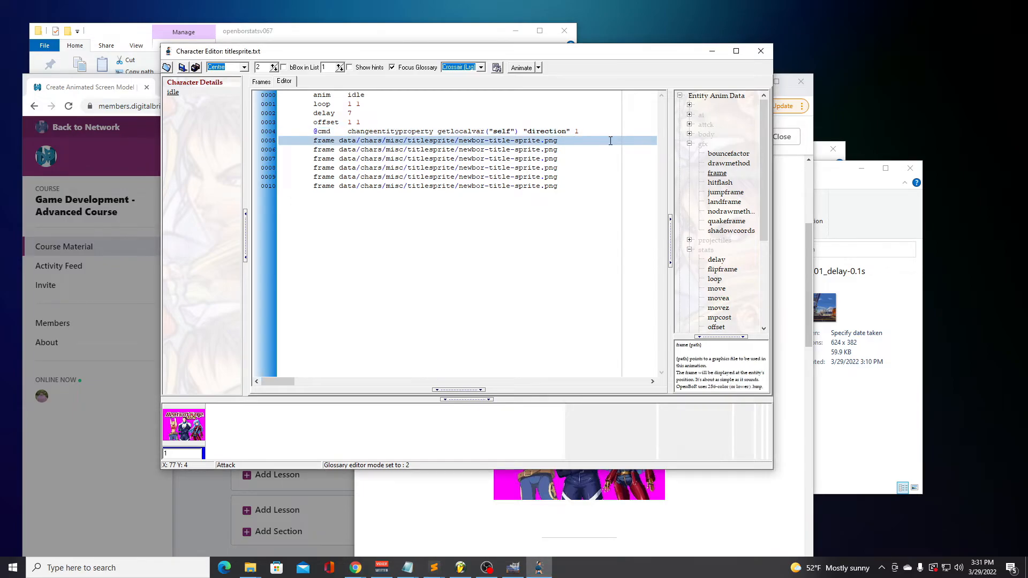
pyautogui.press('End')
pyautogui.press('Return')
pyautogui.write('@cmd\tchangeentityproperty getlocalvar("self") "setlayer" 2000')
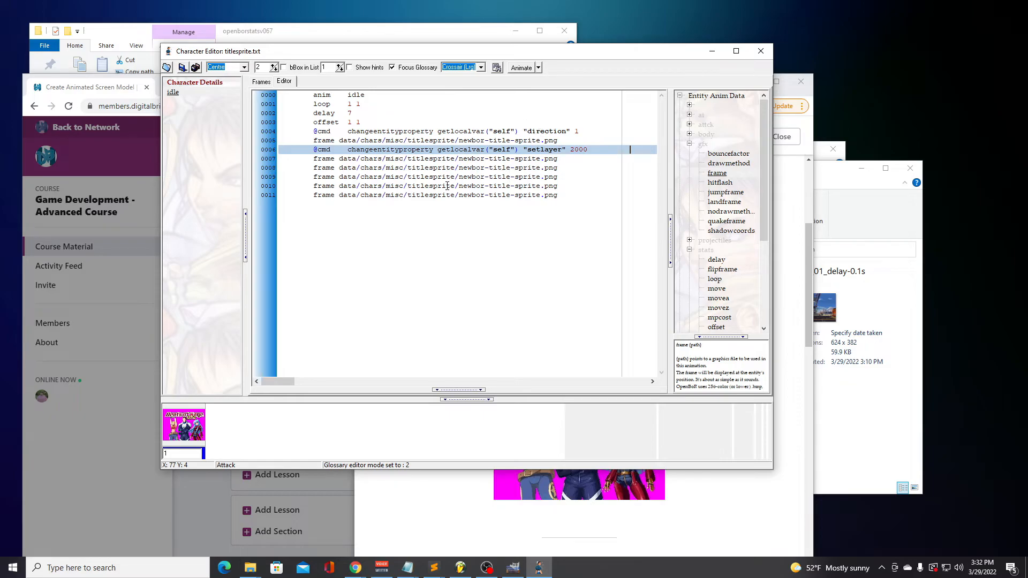
# Check the idle animation's frames against its script and save titlesprite.txt
pyautogui.click(262, 82)
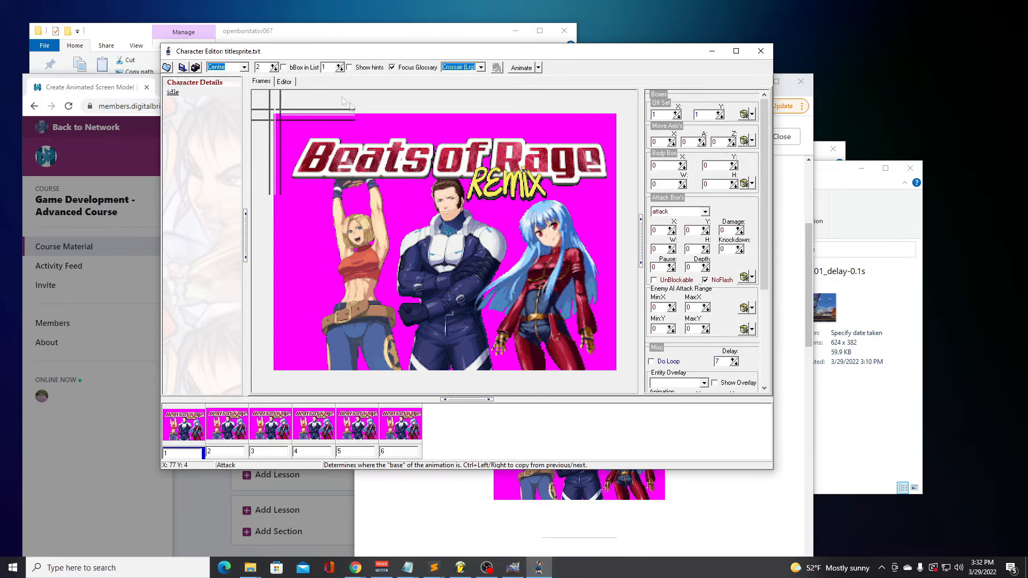
pyautogui.click(285, 82)
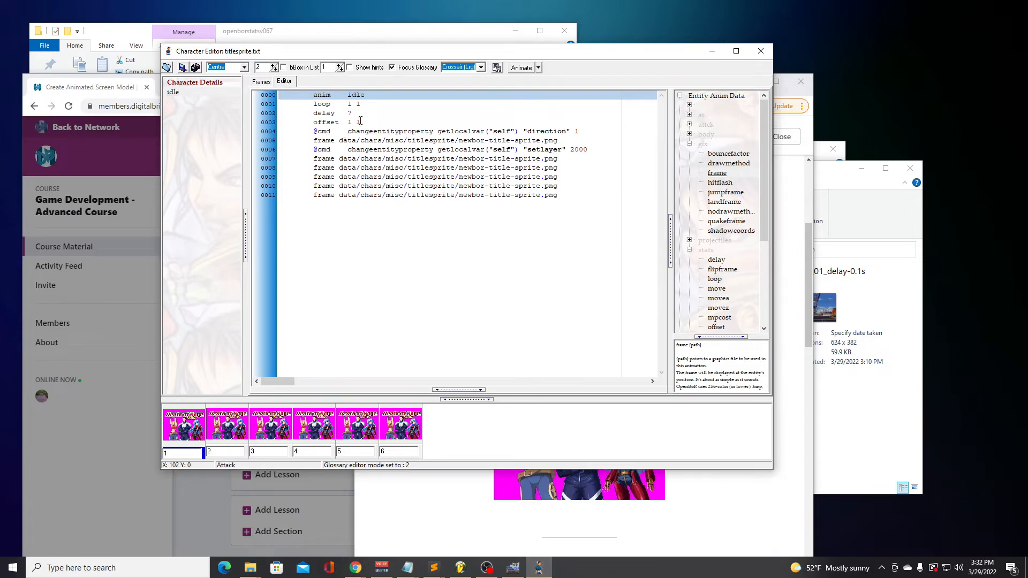
pyautogui.click(262, 82)
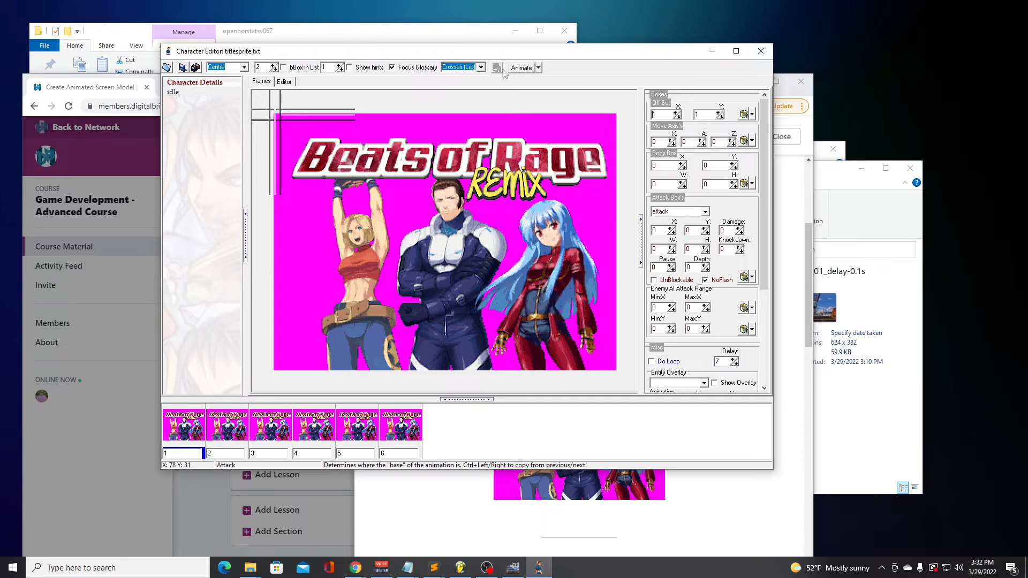
pyautogui.click(183, 66)
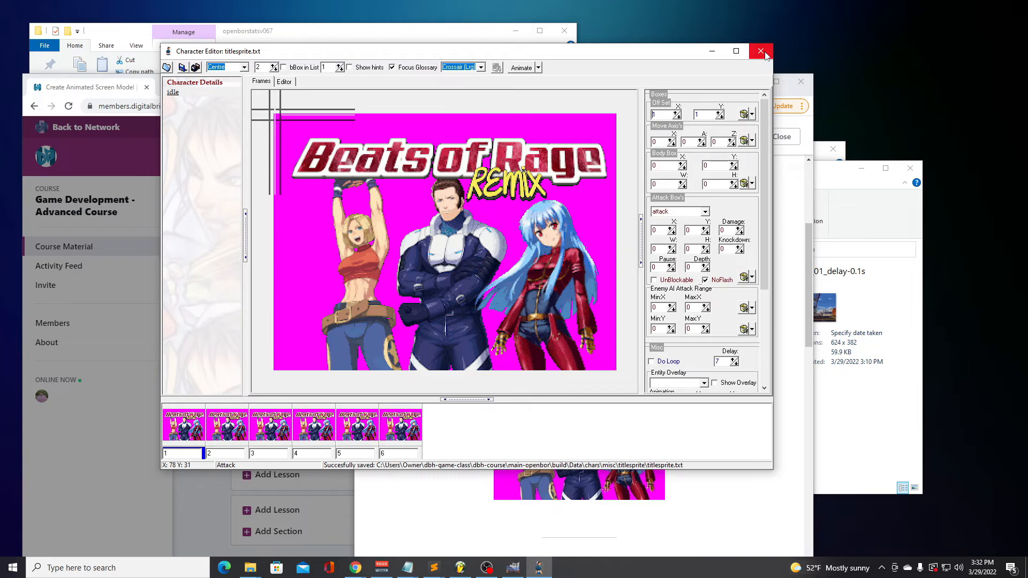
# Review titlesprite's character details, frames and idle script, and close the character editor
pyautogui.click(199, 84)
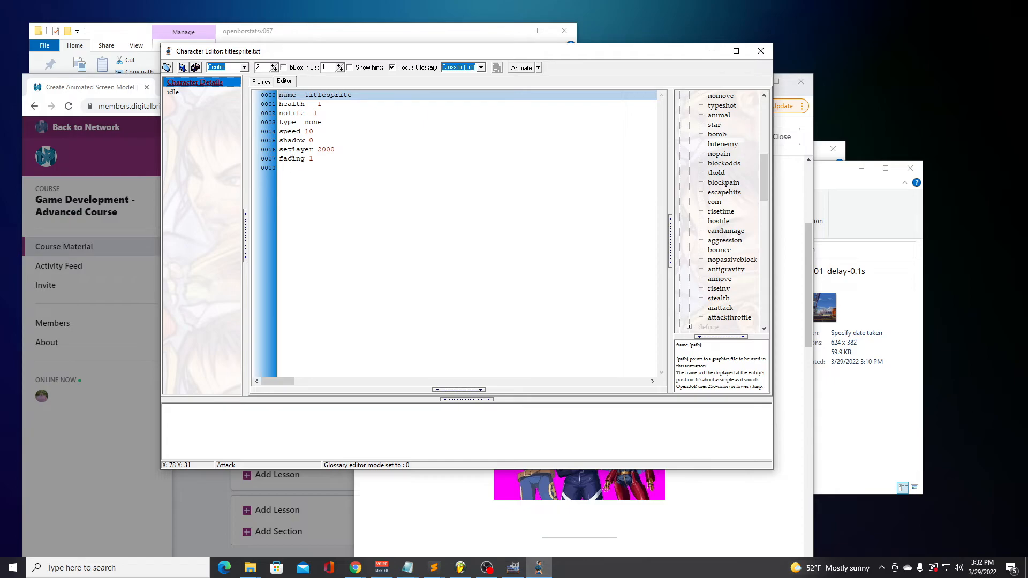
pyautogui.click(261, 82)
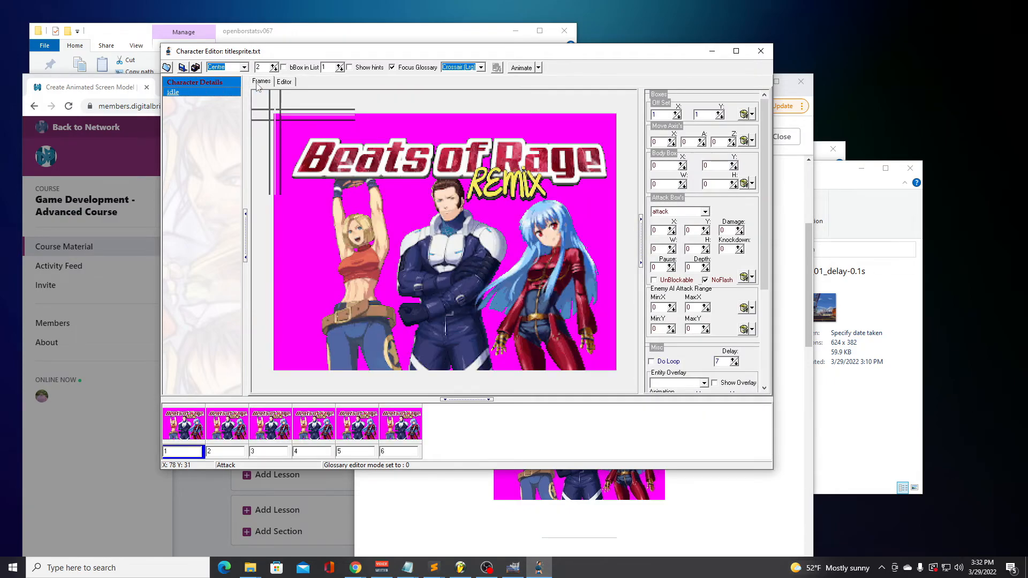
pyautogui.click(285, 81)
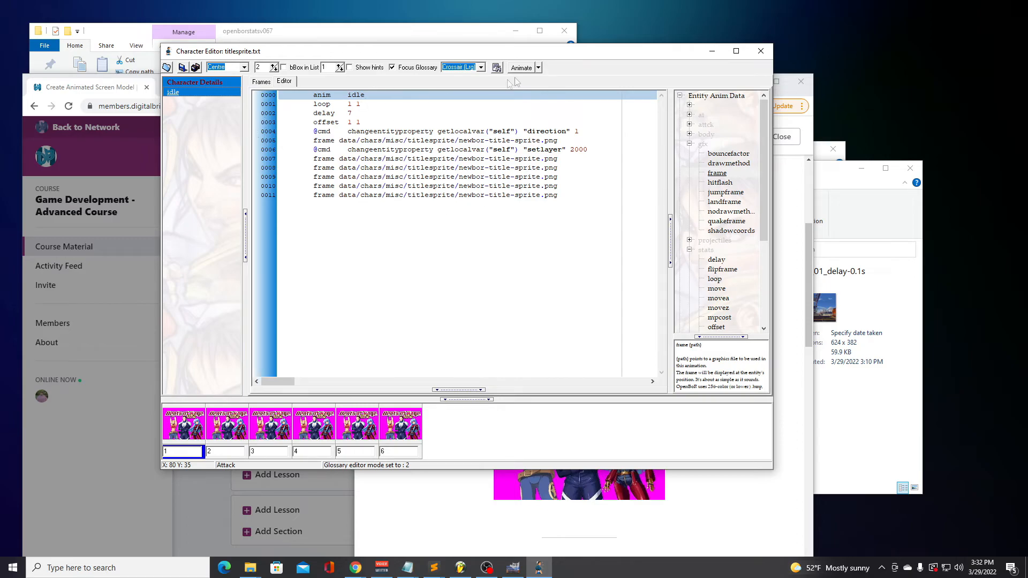
pyautogui.click(760, 52)
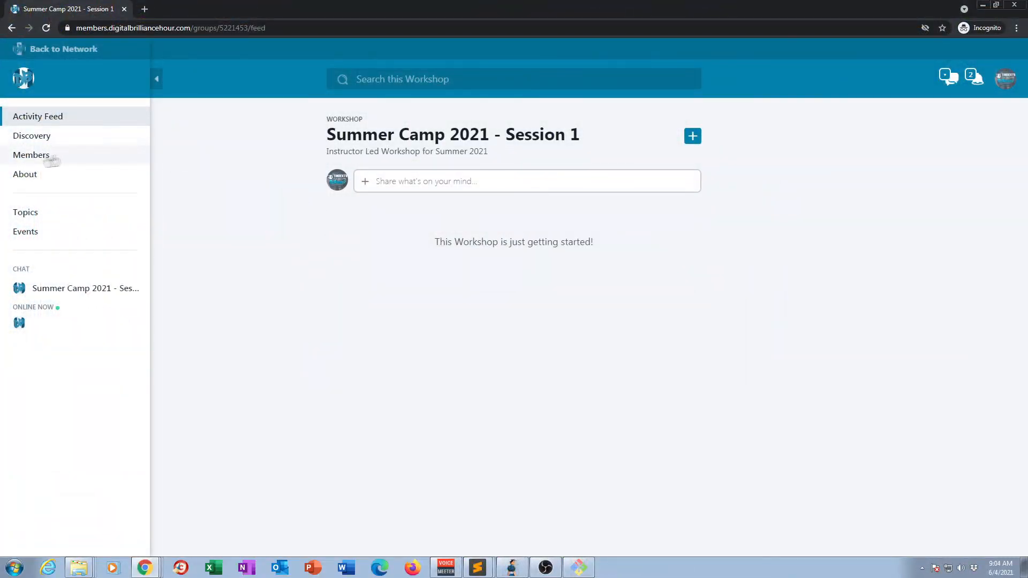
# View the Summer Camp 2021 - Session 1 workshop's topics and events in Chrome and return to the community network
pyautogui.click(25, 213)
pyautogui.click(25, 231)
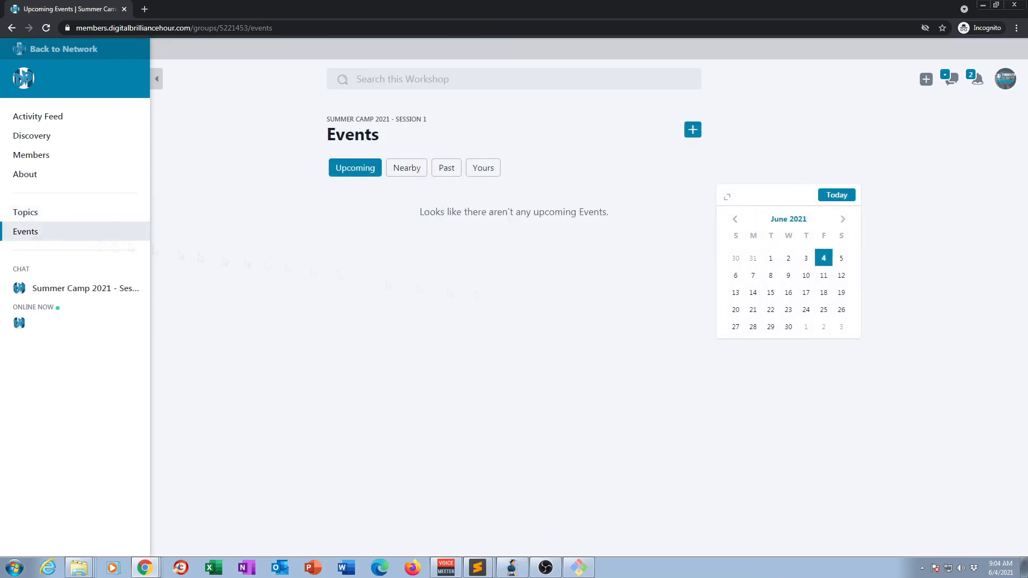
pyautogui.click(65, 49)
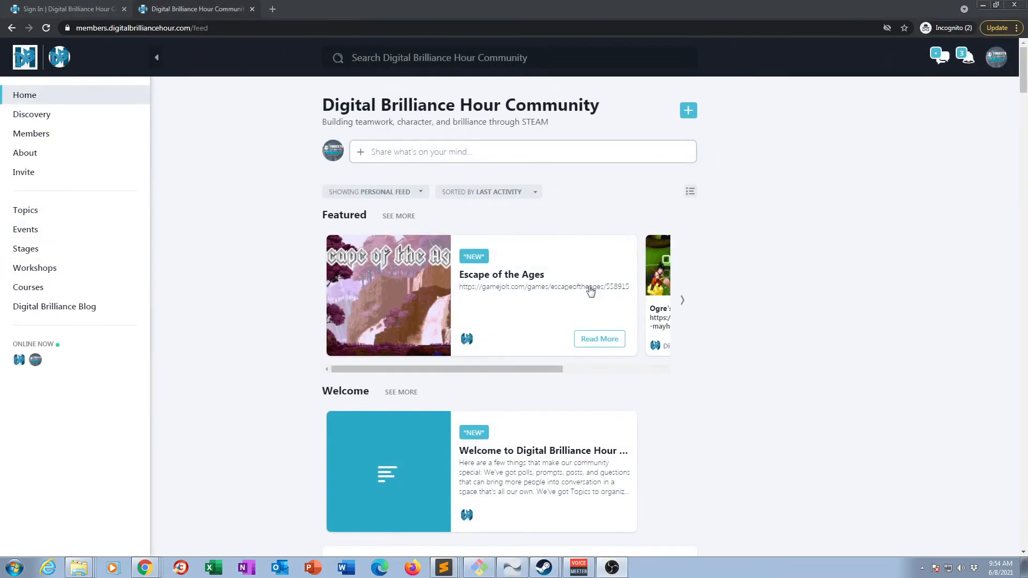
# Open the content creation options on the Digital Brilliance Hour Community home feed and choose a quick post
pyautogui.click(686, 107)
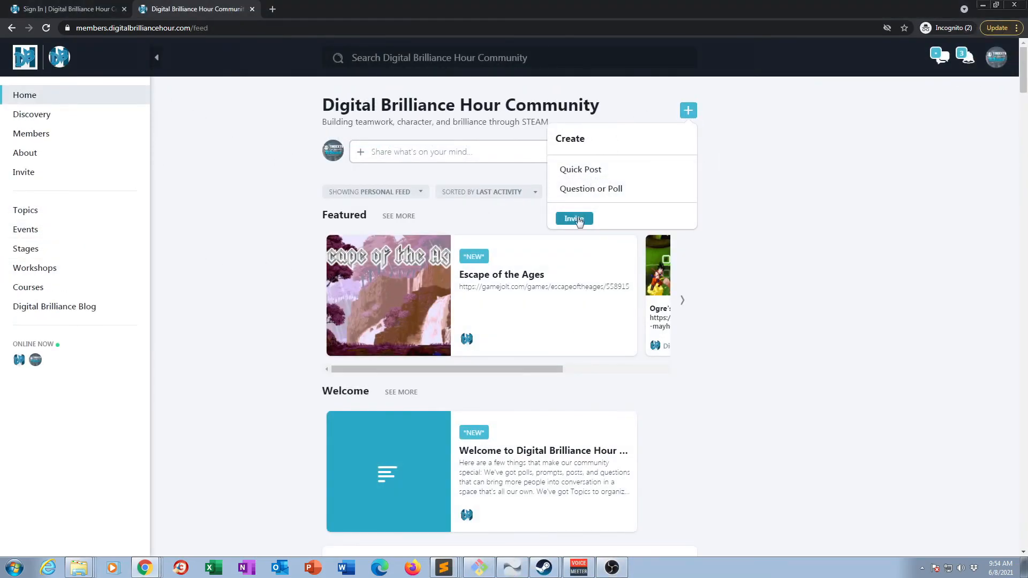
pyautogui.click(584, 169)
pyautogui.click(763, 125)
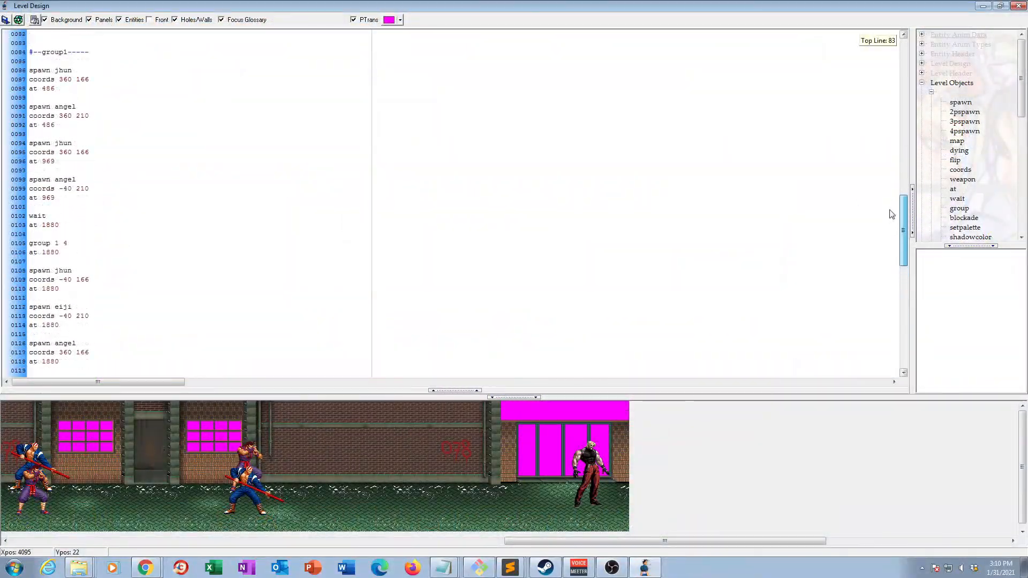
# In the Level Design script, insert a health 20 line below each jhun and angel spawn of group1 before the wait
pyautogui.click(129, 70)
pyautogui.press('Return')
pyautogui.write('health 20')
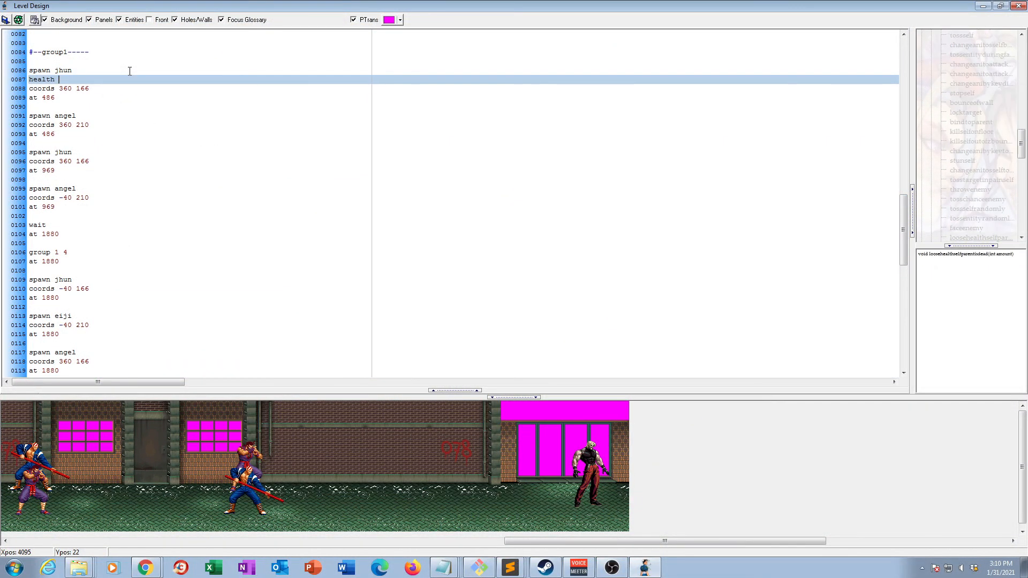
pyautogui.click(85, 115)
pyautogui.press('Return')
pyautogui.write('health 20')
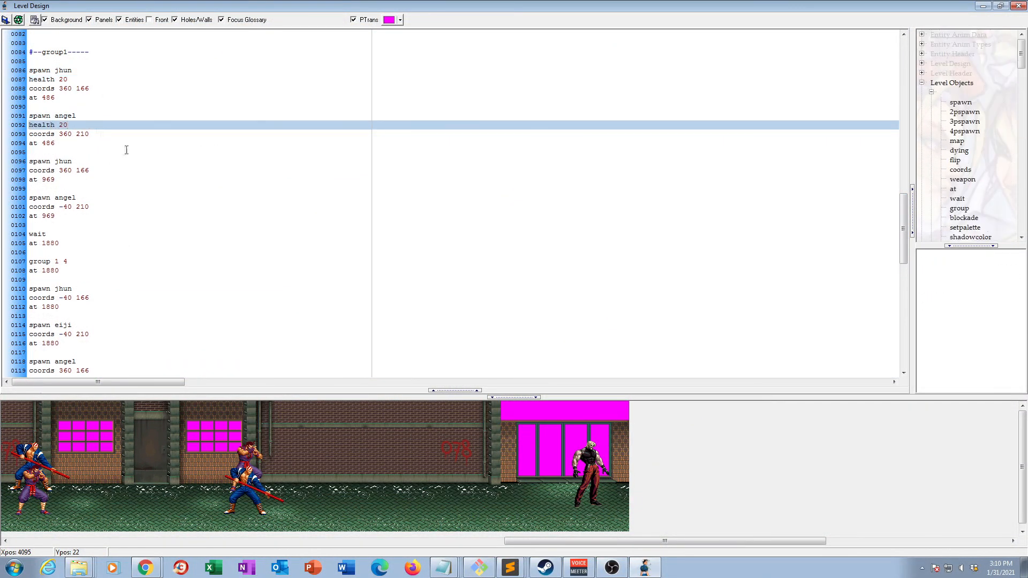
pyautogui.click(92, 158)
pyautogui.press('Return')
pyautogui.write('health 20')
pyautogui.click(87, 208)
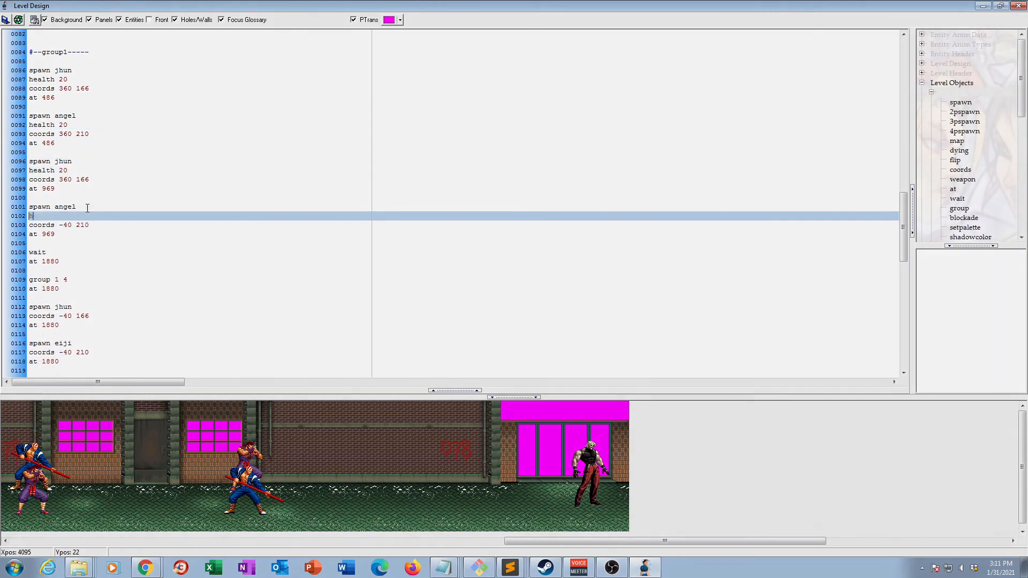